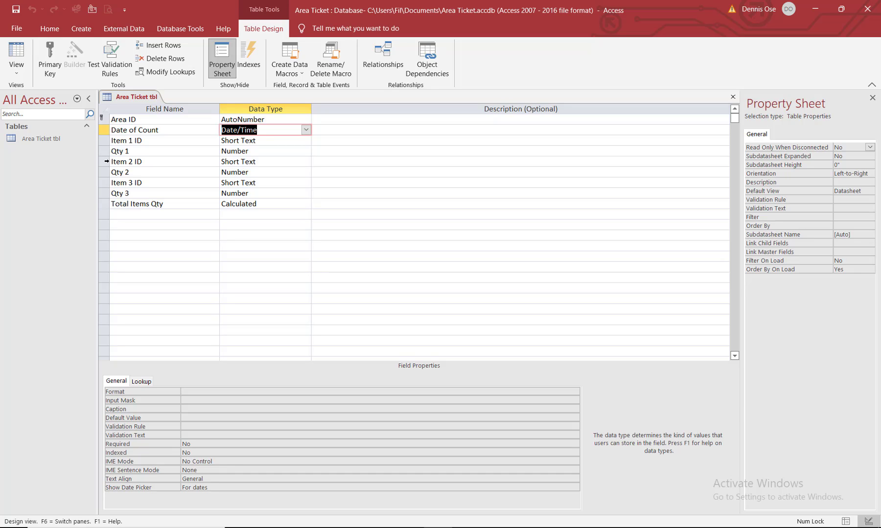
Step: Insert a new field named Cost 1 between Qty 1 and Item 2 ID in the Area Ticket tbl design
left_click(104, 161)
right_click(104, 161)
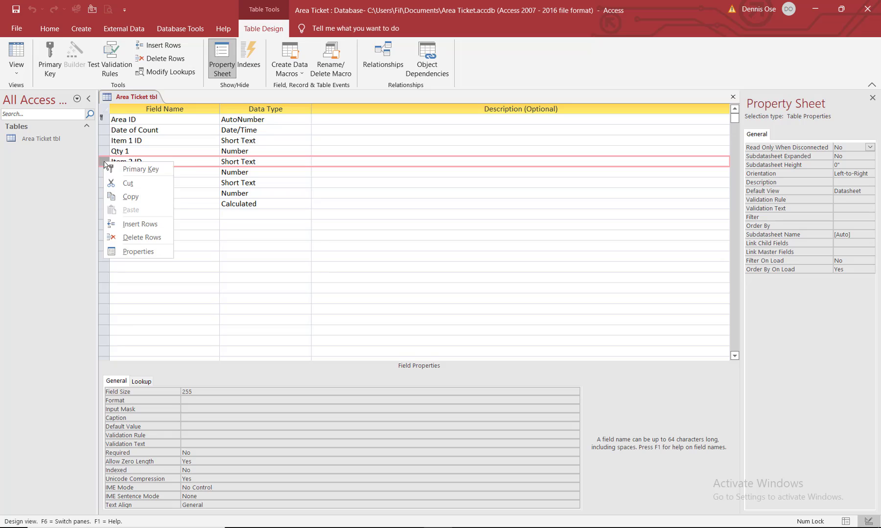
left_click(136, 222)
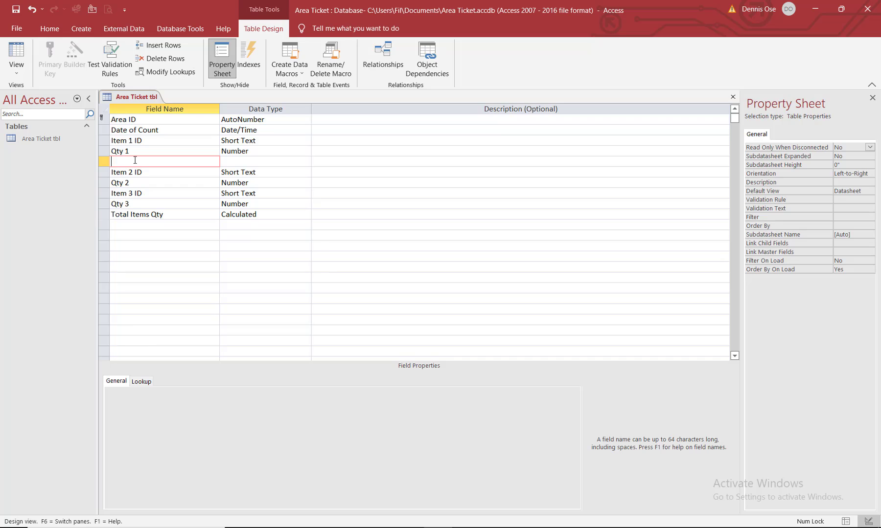
type("Cost 1")
Step: Insert a new field named Cost 2 between Qty 2 and Item 3 ID
left_click(102, 193)
right_click(104, 195)
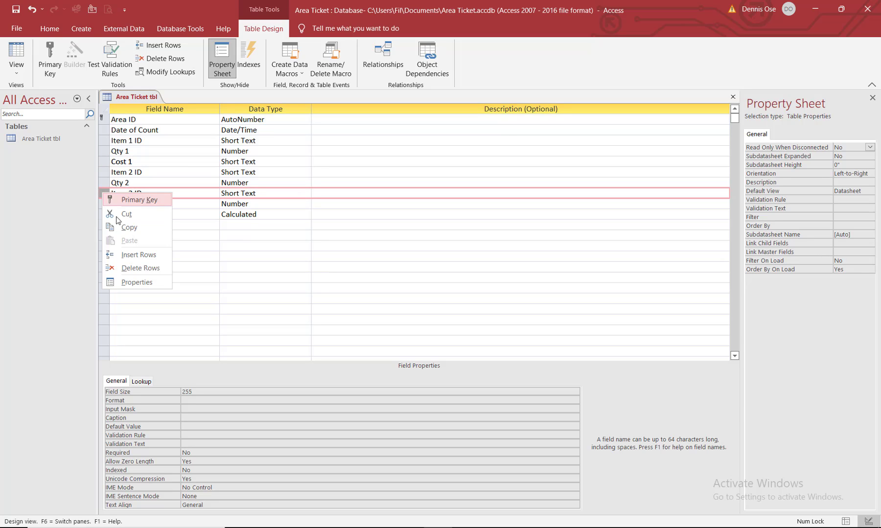
left_click(136, 254)
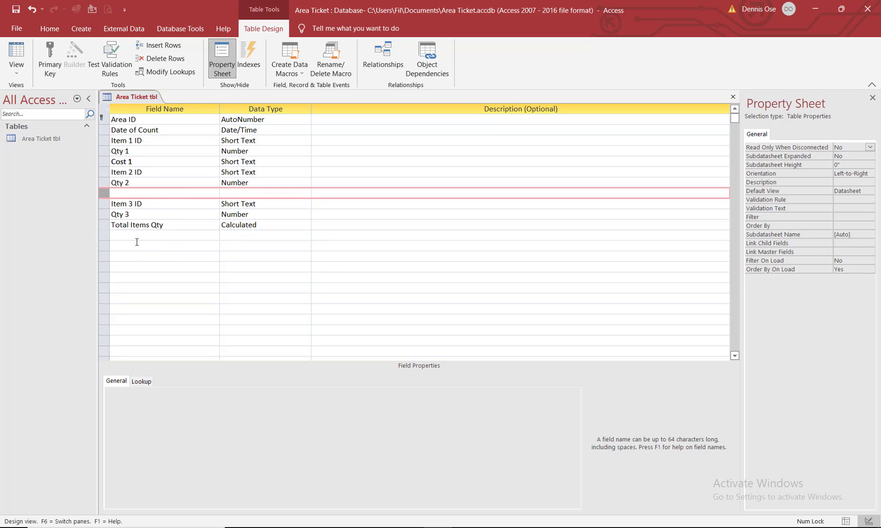
left_click(138, 193)
type("c")
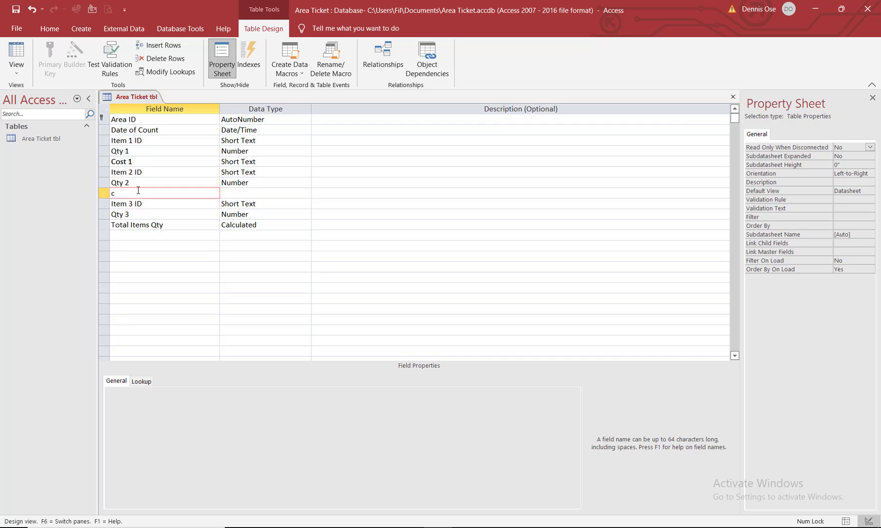
type("s")
key("BackSpace")
type("Cost 2")
Step: Insert a new field named Cost 3 between Qty 3 and Total Items Qty
left_click(104, 225)
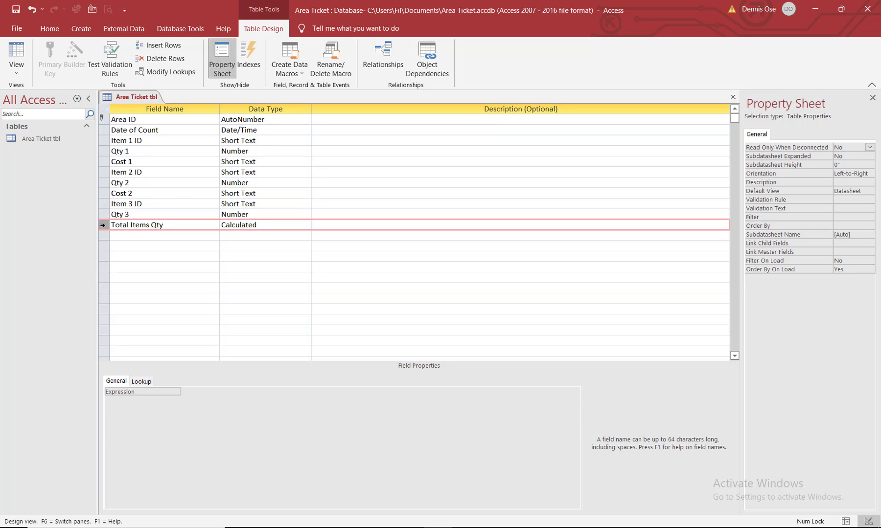
right_click(103, 225)
left_click(133, 286)
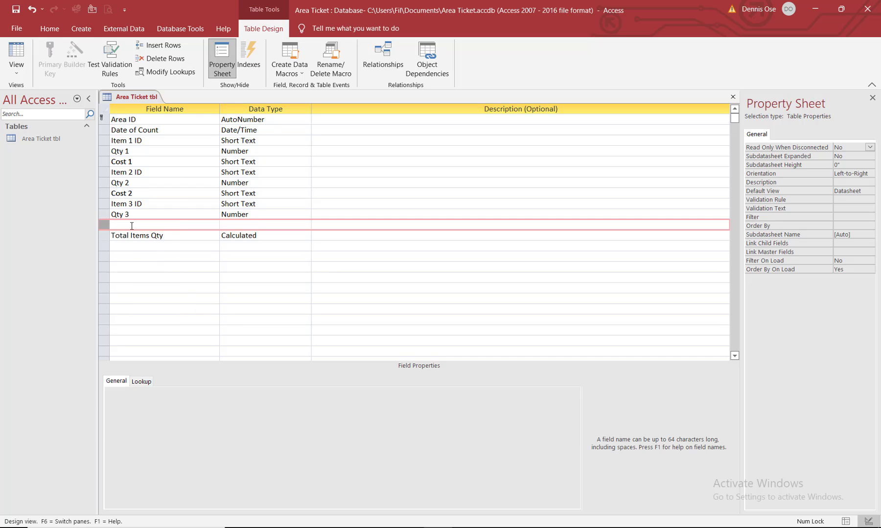
type("cost")
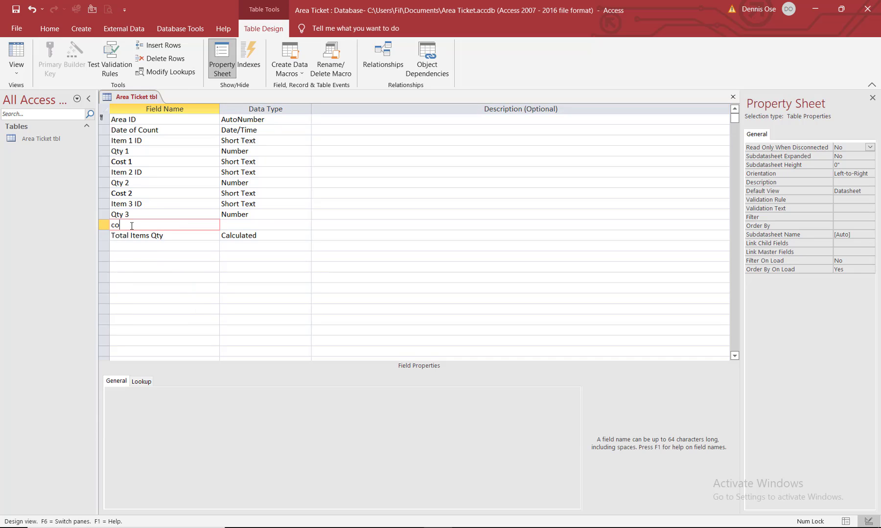
key("BackSpace")
key("BackSpace")
key("BackSpace")
key("BackSpace")
key("BackSpace")
type("Cost 3")
Step: Set the data type of Cost 1, Cost 2 and Cost 3 to Currency and save the table
left_click(305, 161)
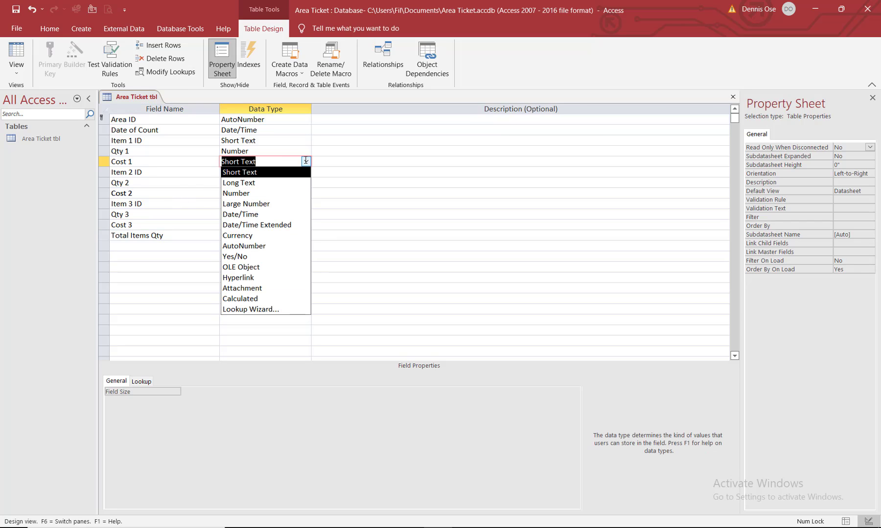
left_click(277, 233)
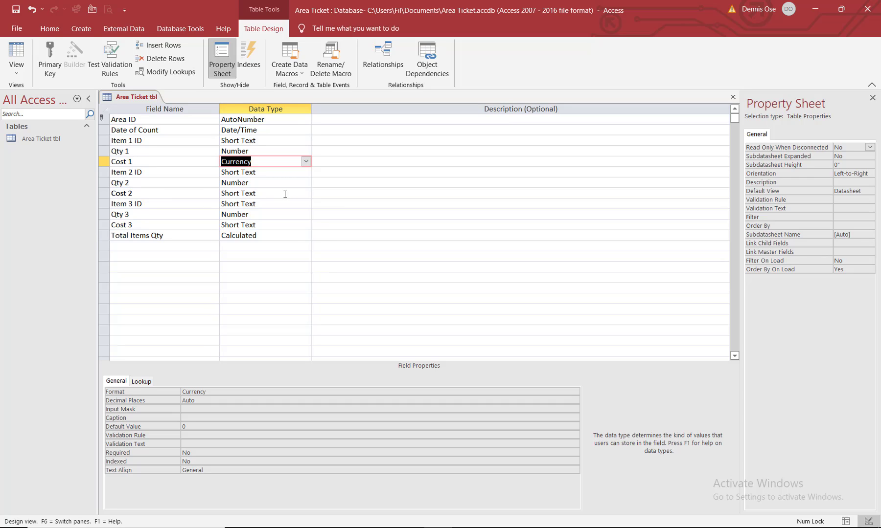
left_click(305, 193)
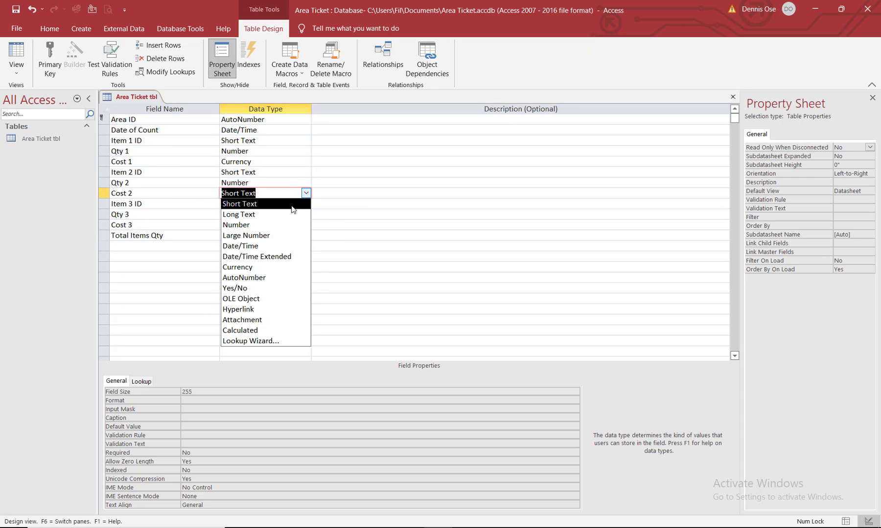
left_click(262, 271)
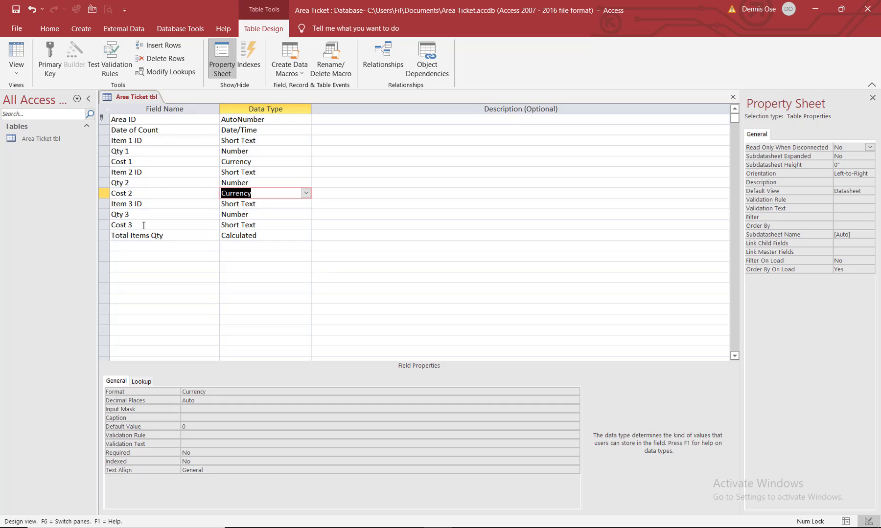
left_click(143, 225)
left_click(296, 224)
left_click(306, 225)
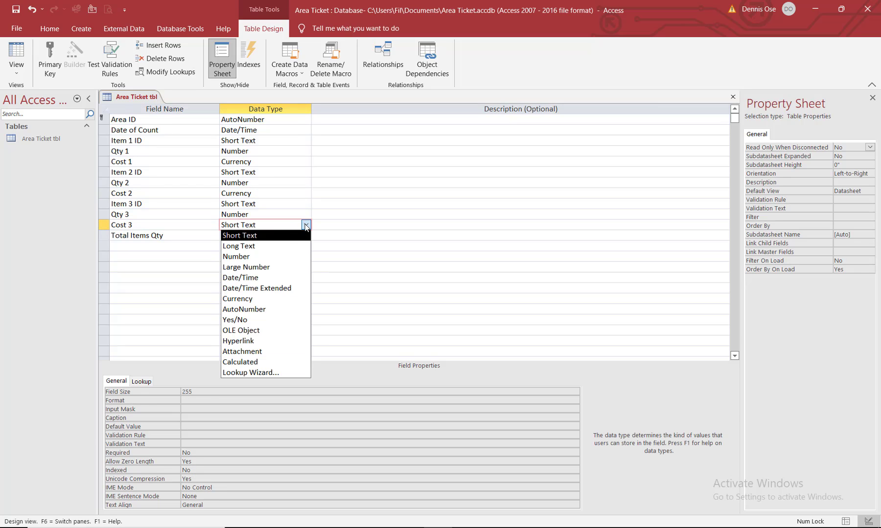
left_click(276, 299)
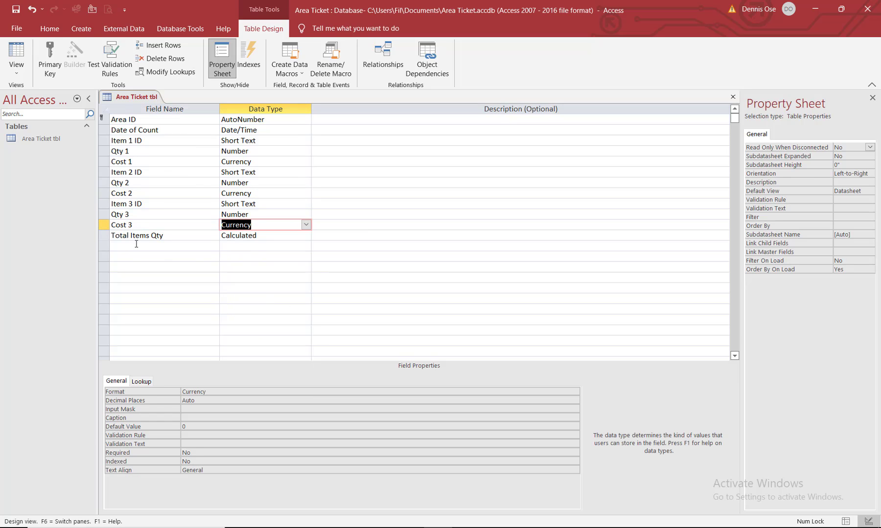
right_click(149, 96)
left_click(173, 102)
Step: Add a field named Total Items Cost below Total Items Qty with the Calculated data type
left_click(139, 245)
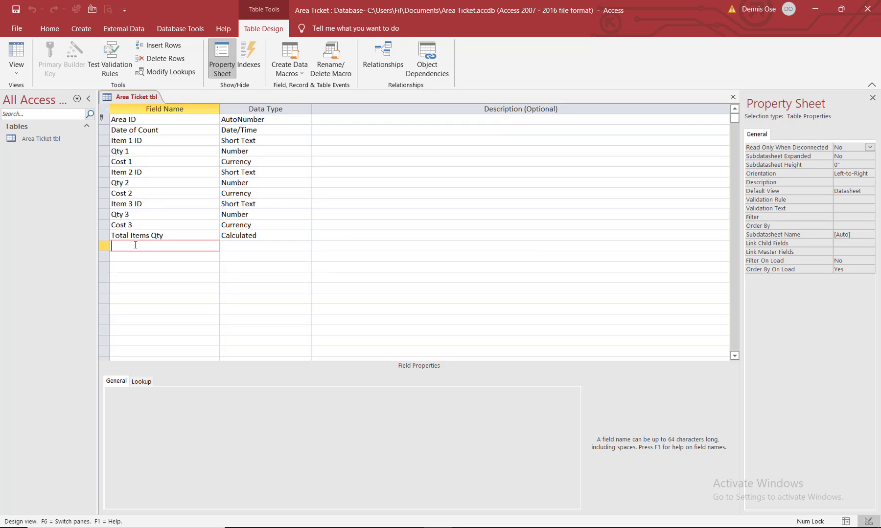
type("Total Items Cost")
left_click(309, 246)
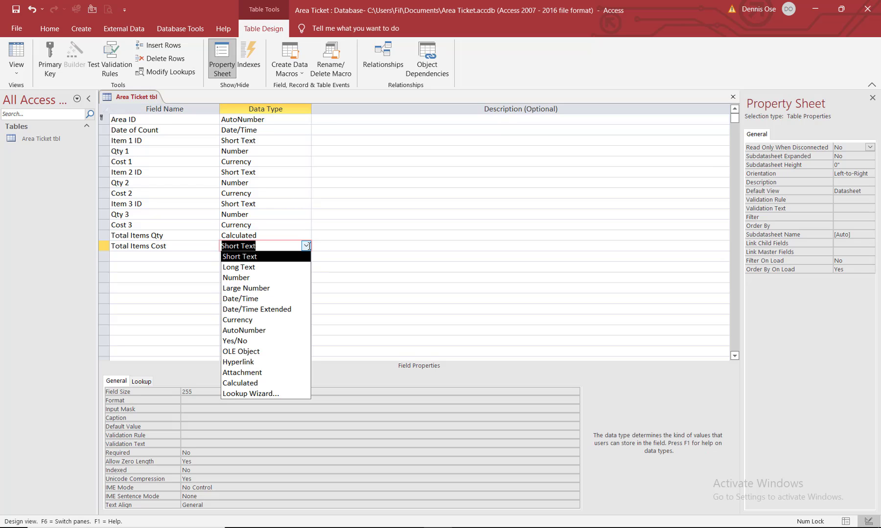
left_click(263, 381)
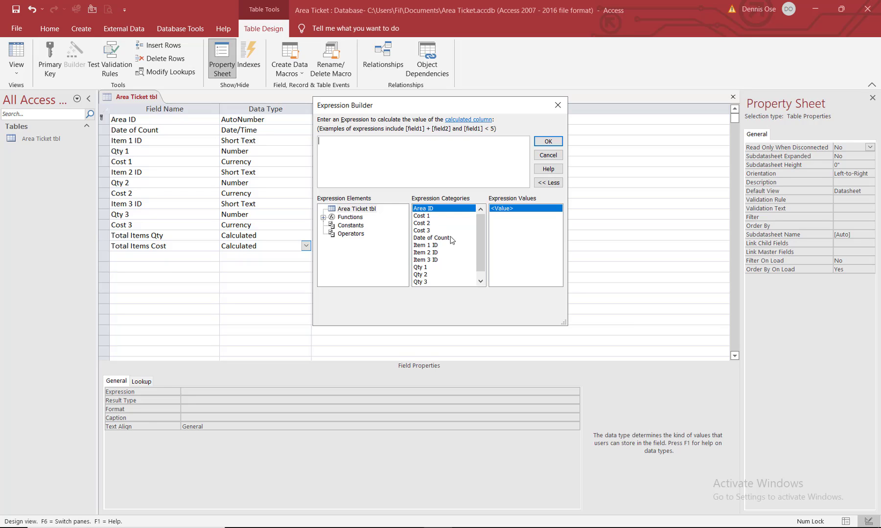
Step: Build the Total Items Cost expression [Qty 1] * [Cost 1] + [Qty 2] * [Cost 2] + [Qty 3] * [Cost 3] and accept it
double_click(424, 268)
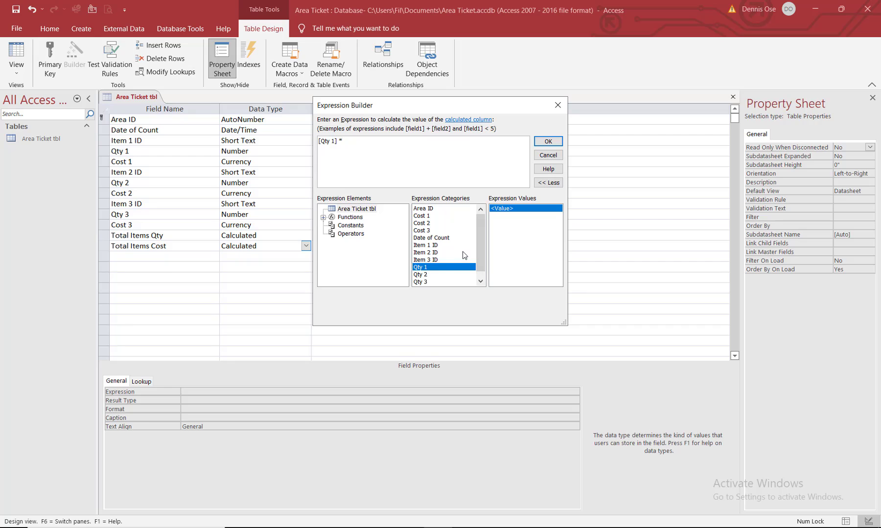
double_click(425, 216)
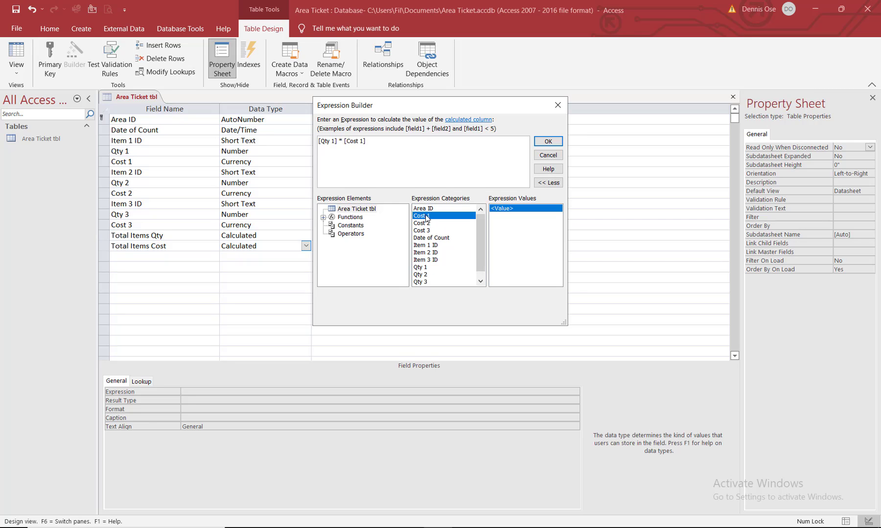
left_click(427, 276)
double_click(427, 275)
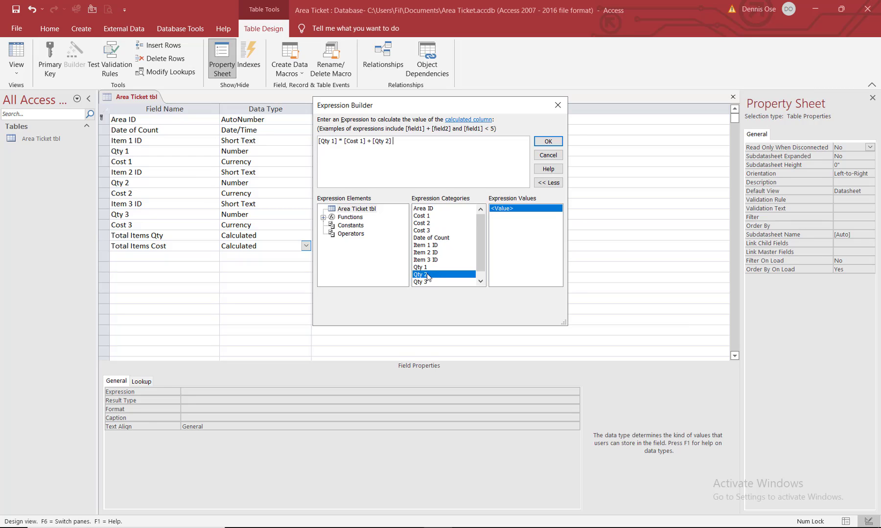
type("*")
double_click(426, 223)
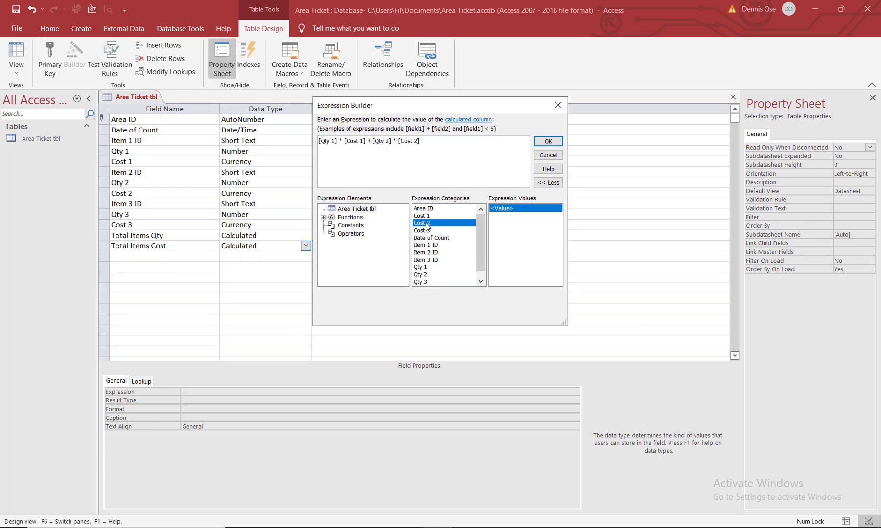
type("+")
double_click(426, 282)
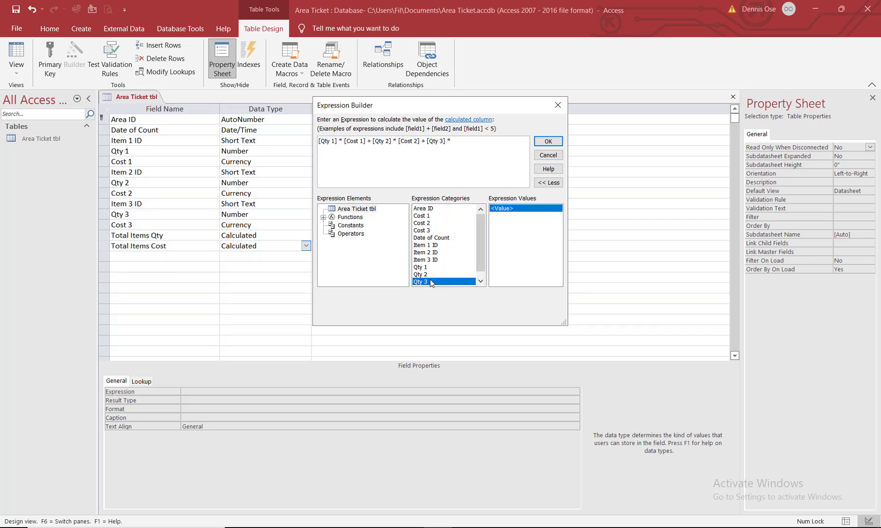
double_click(427, 231)
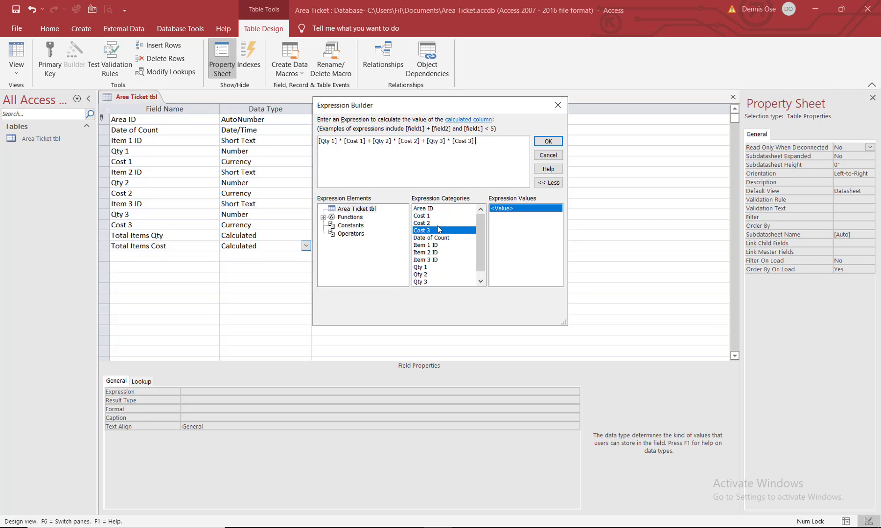
left_click(541, 143)
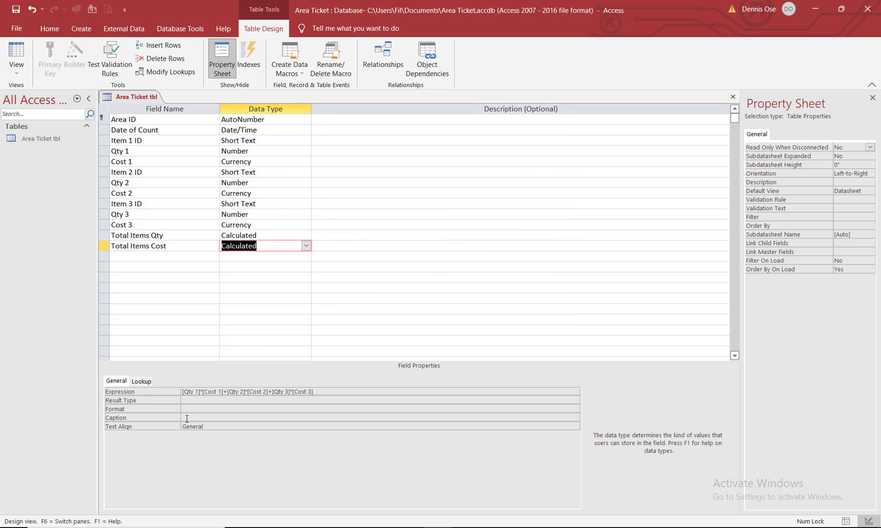
Step: Set the format of the Total Items Cost field to Currency and save the table
left_click(191, 400)
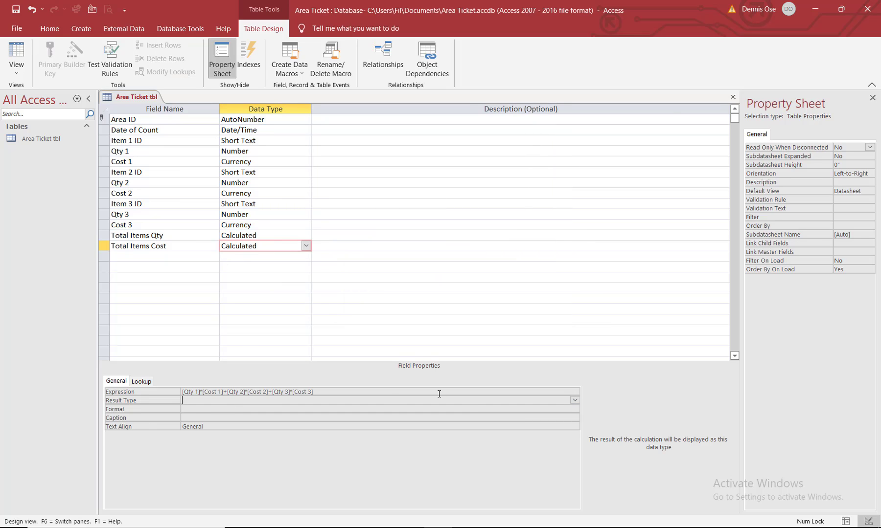
left_click(330, 410)
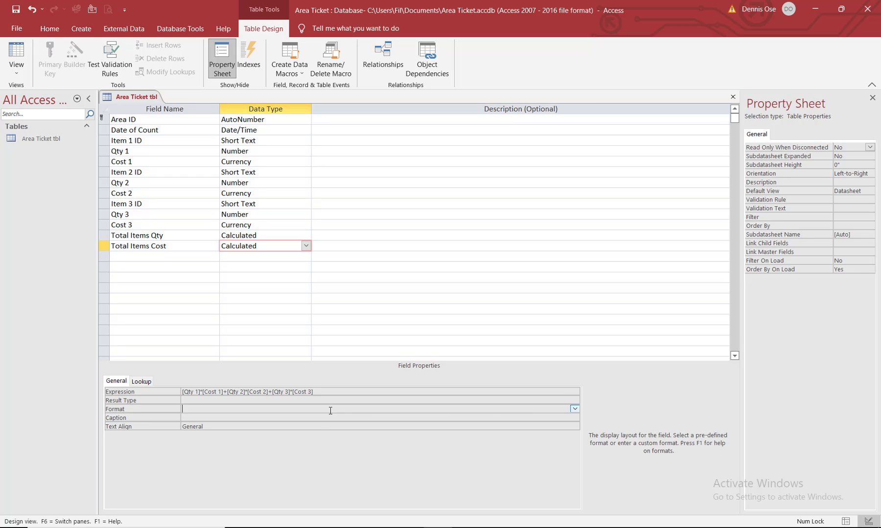
left_click(575, 409)
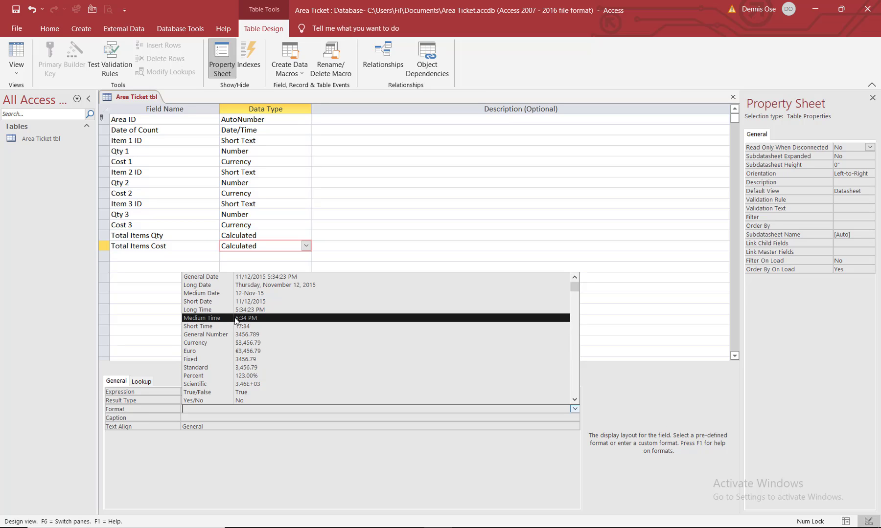
left_click(237, 343)
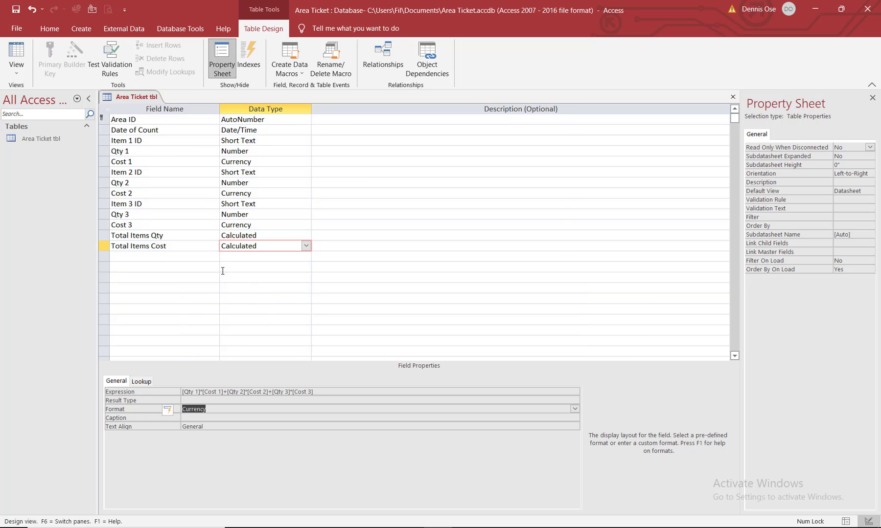
right_click(144, 96)
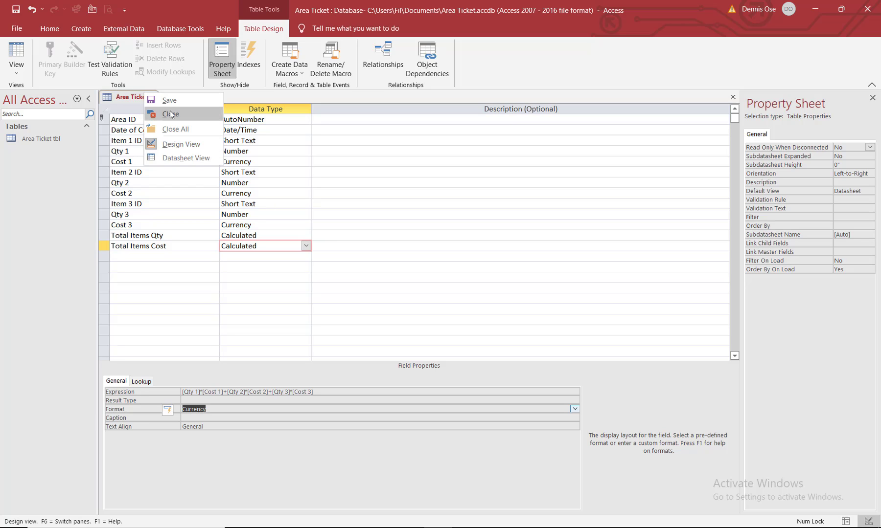
left_click(170, 100)
Step: Show the table as a datasheet and enter Cost 1 as 10, Cost 2 as 5 and Cost 3 as 3 in the first record
left_click(16, 58)
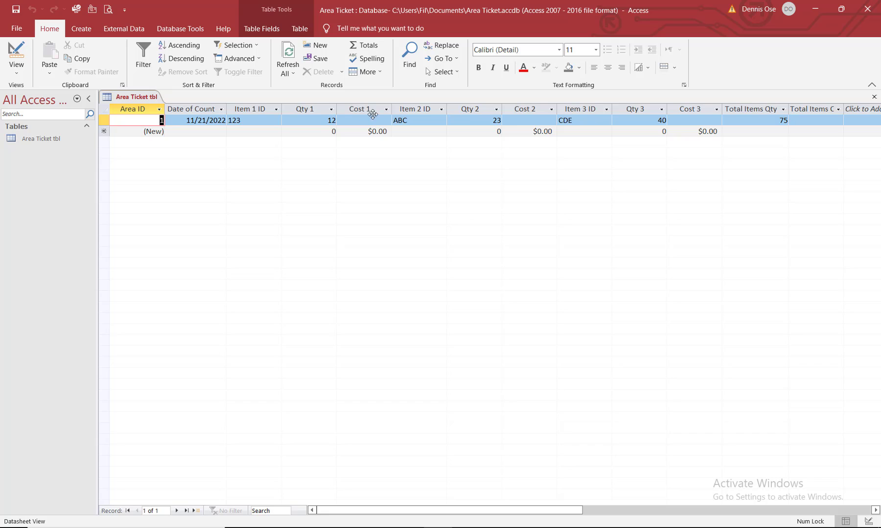
left_click(370, 119)
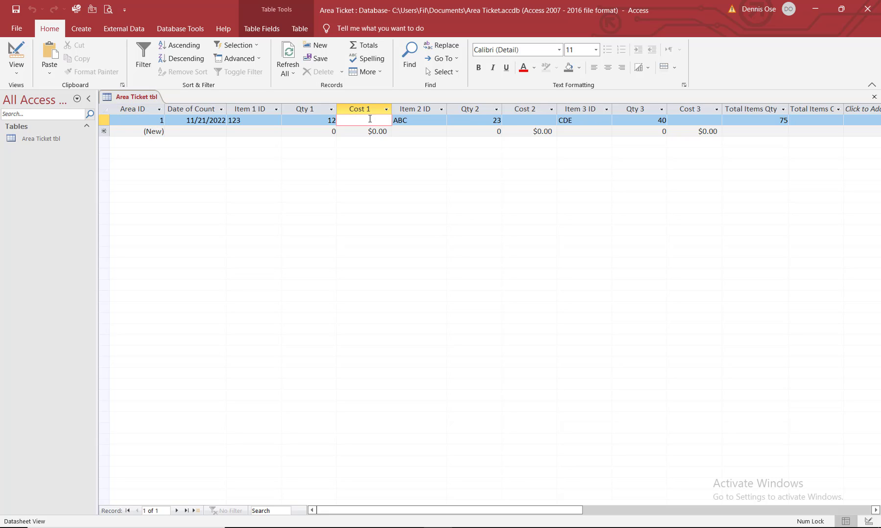
type("10")
left_click(463, 128)
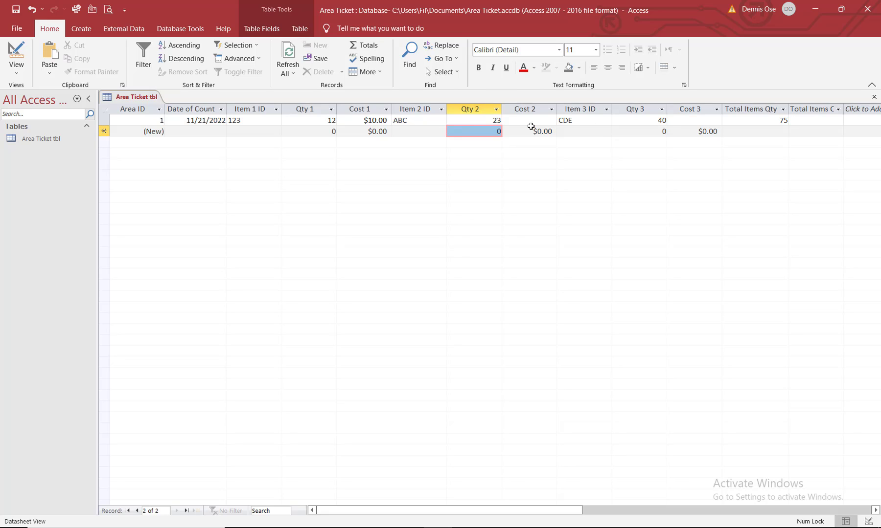
left_click(547, 120)
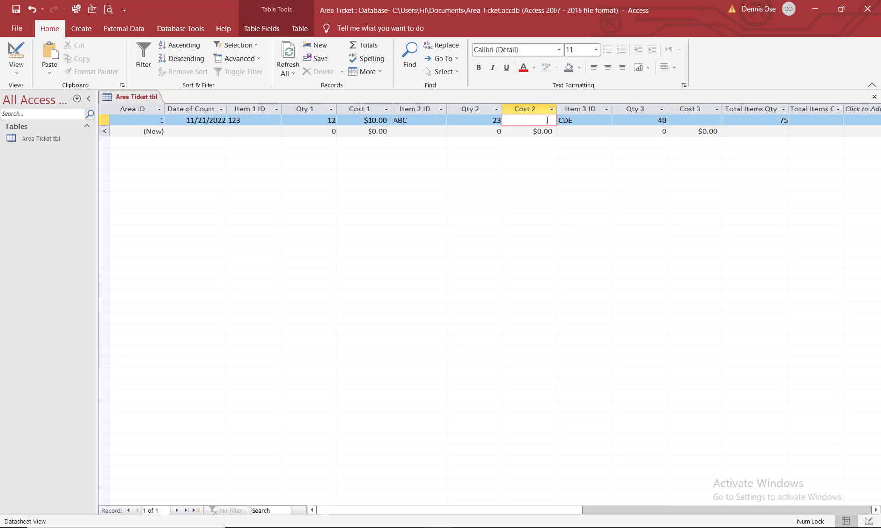
type("5")
left_click(695, 120)
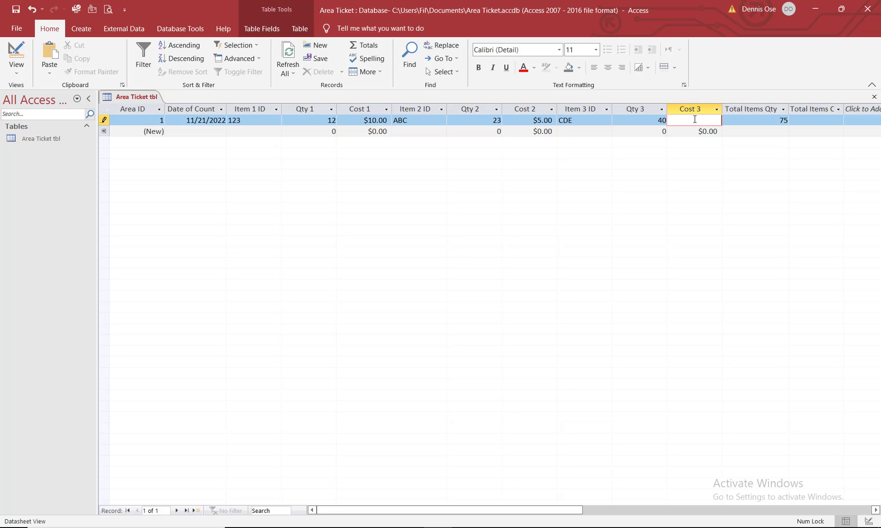
key("Tab")
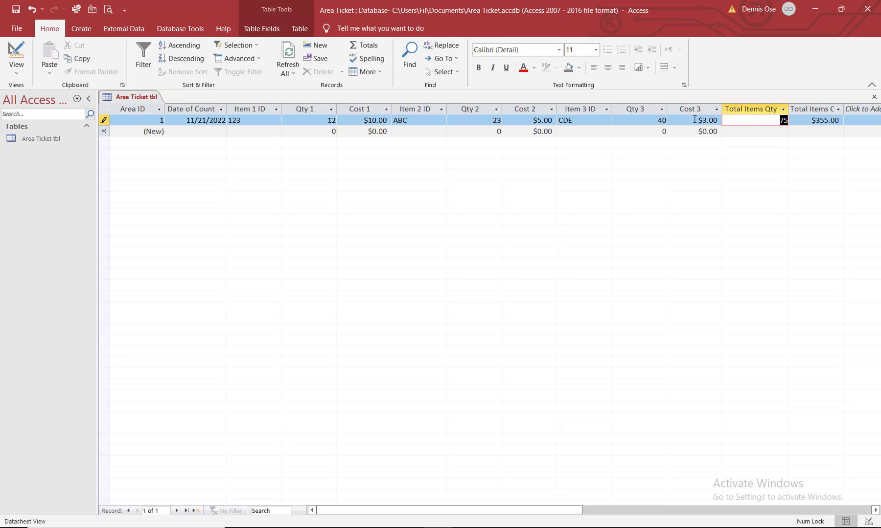
Step: Fit the Total Items Cost column's width to its contents and switch the table to Design view
double_click(843, 108)
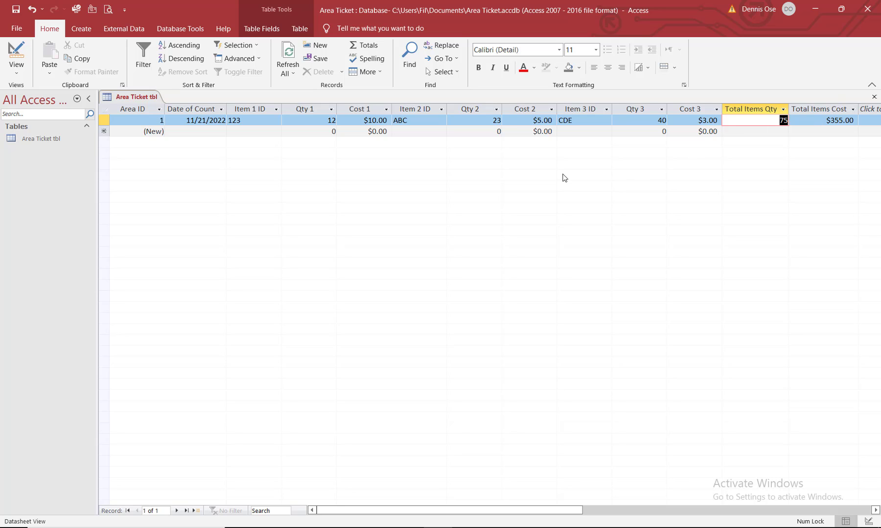
left_click(15, 57)
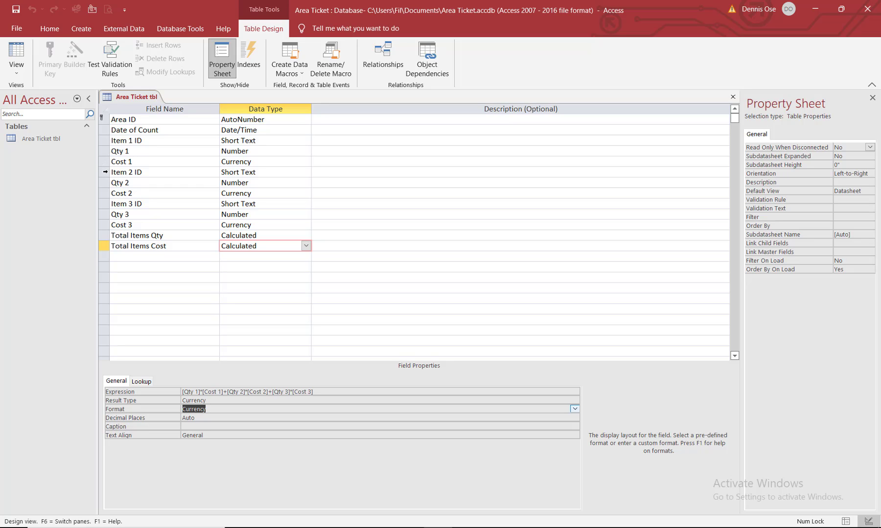
Step: Insert a field named Total Cost 1 above Item 2 ID and give it the Calculated data type
left_click(105, 172)
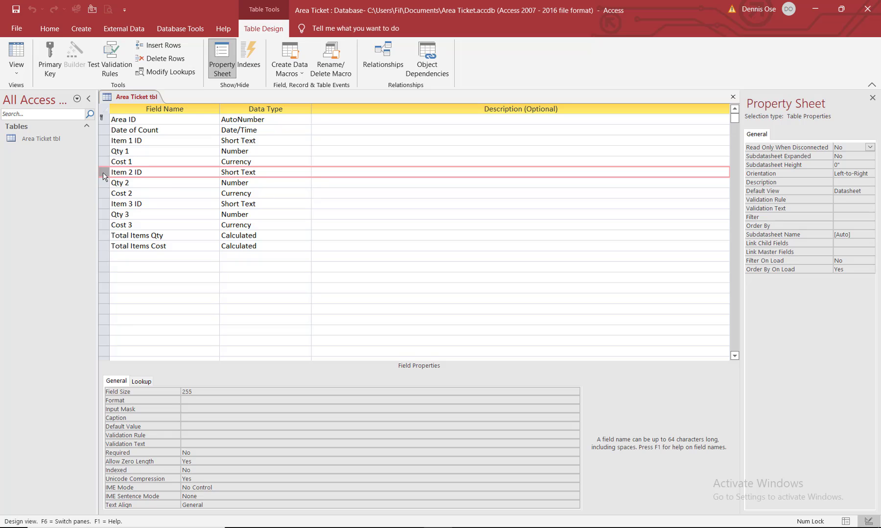
right_click(103, 172)
left_click(130, 229)
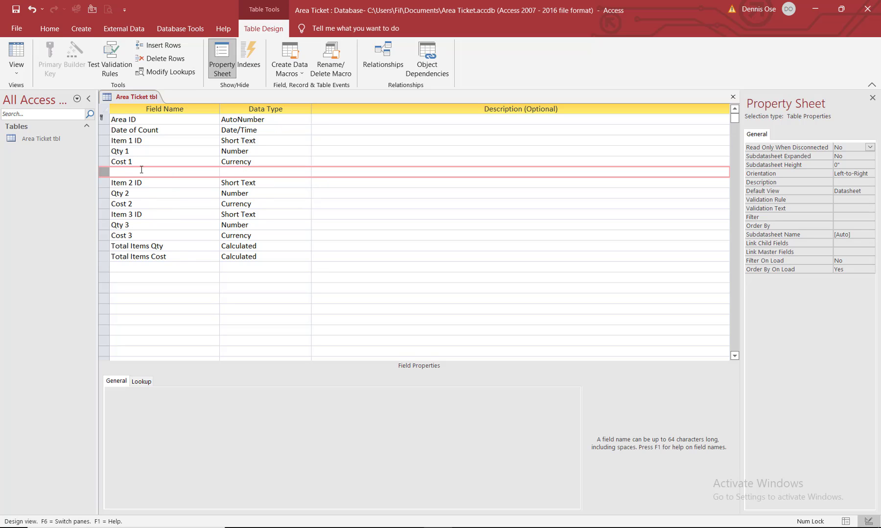
left_click(142, 169)
type("T")
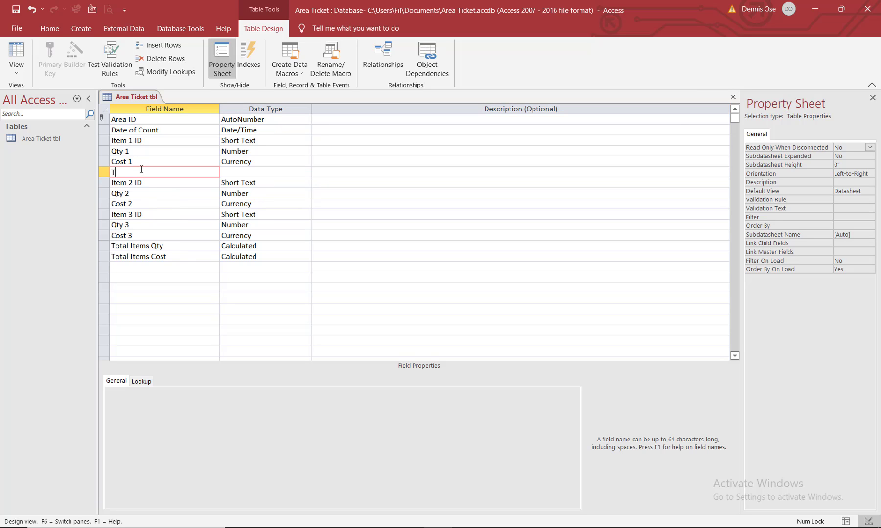
type("otal Cost 1")
left_click(306, 172)
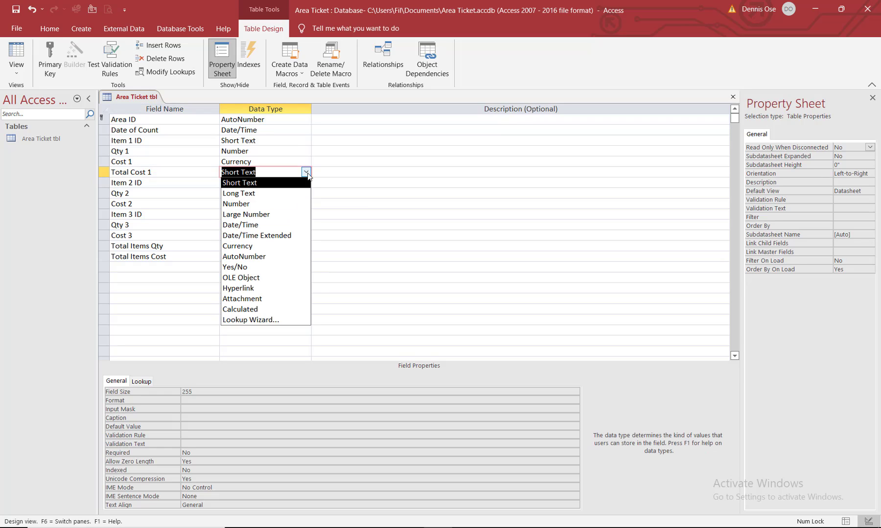
left_click(269, 309)
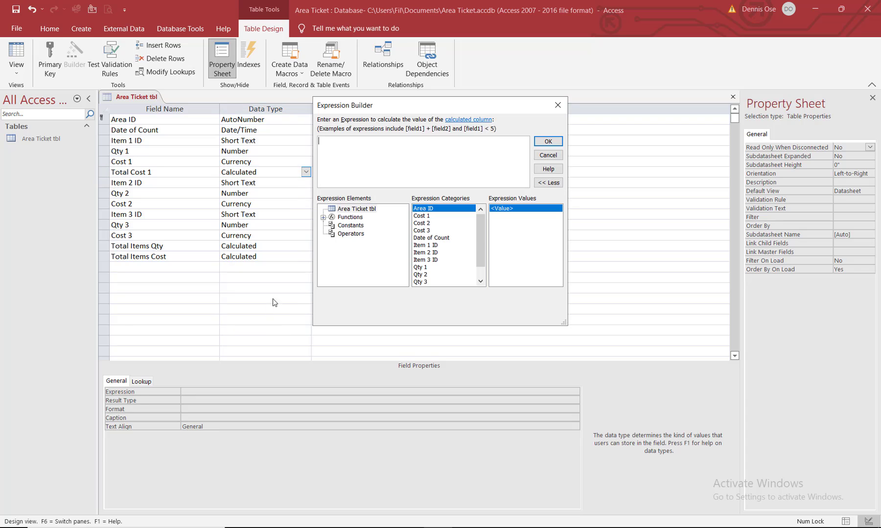
Step: Build the Total Cost 1 expression [Cost 1] * [Qty 1] and accept it
double_click(428, 218)
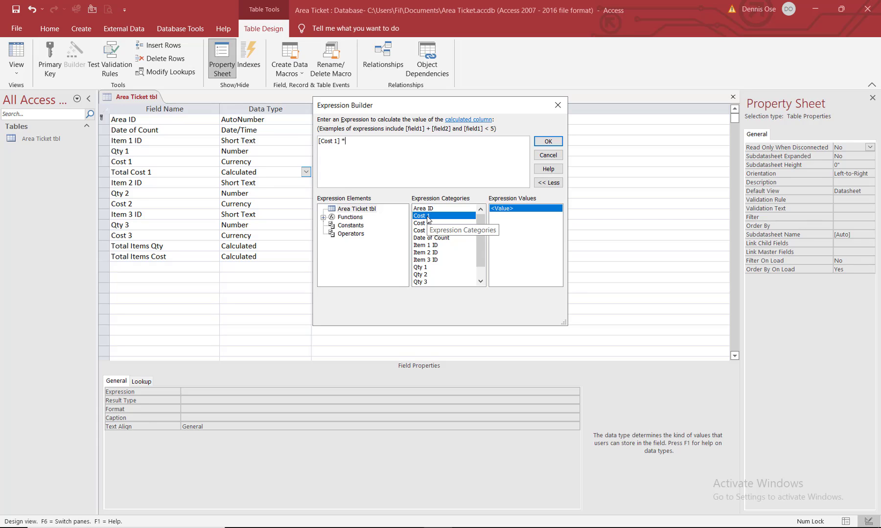
double_click(427, 269)
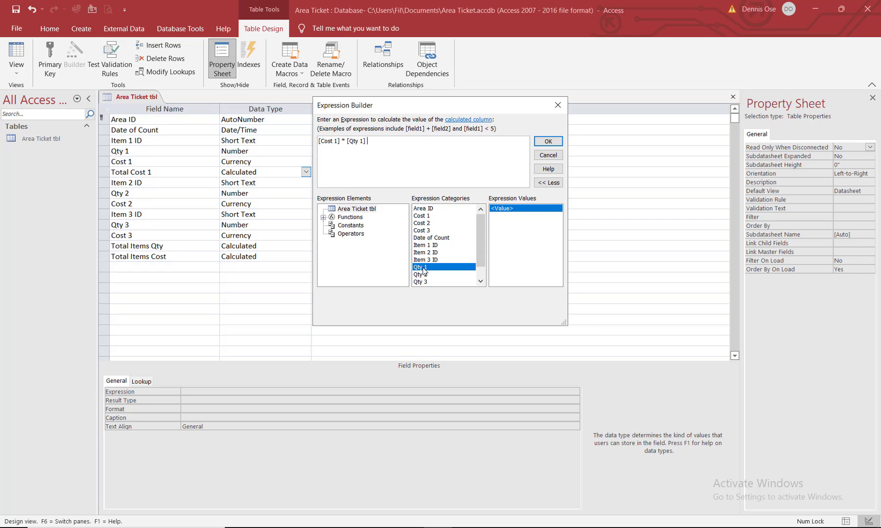
left_click(547, 142)
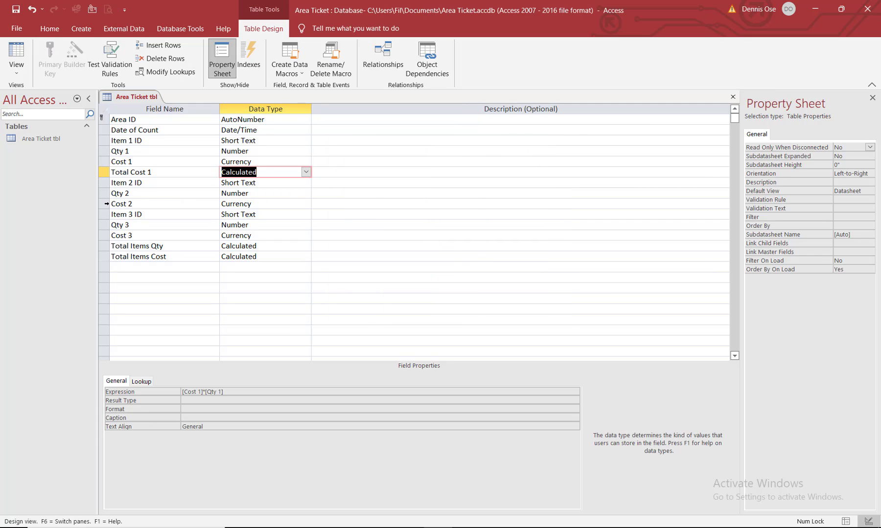
Step: Insert a field named Total Cost 2 above Item 3 ID and give it the Calculated data type
right_click(104, 214)
left_click(140, 275)
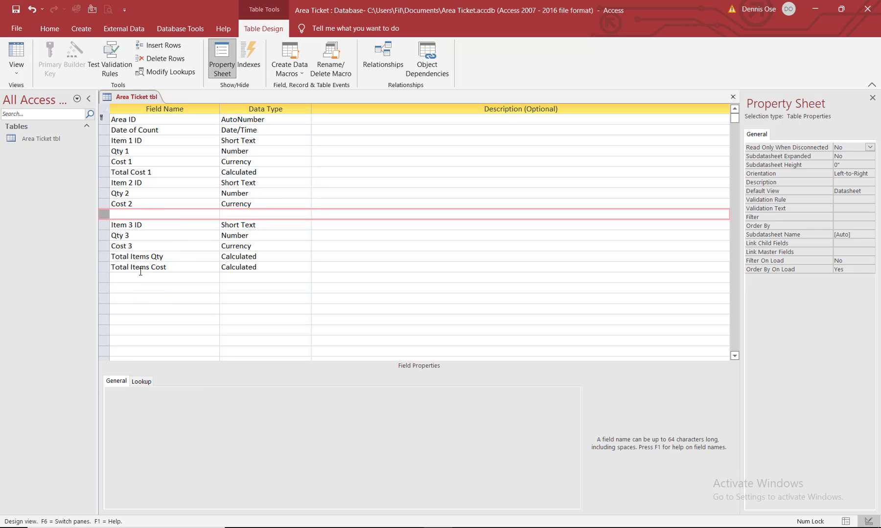
type("t")
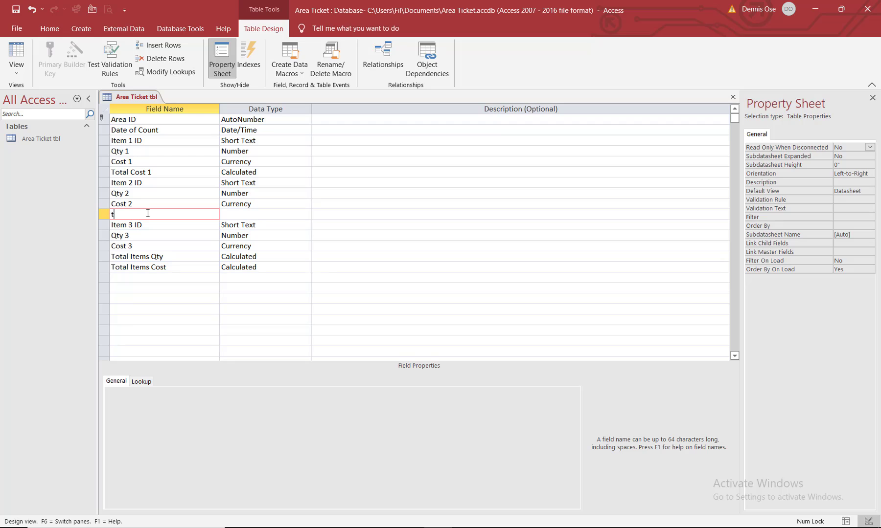
type("otal")
key("BackSpace")
key("BackSpace")
key("BackSpace")
key("BackSpace")
type("Total")
left_click(306, 214)
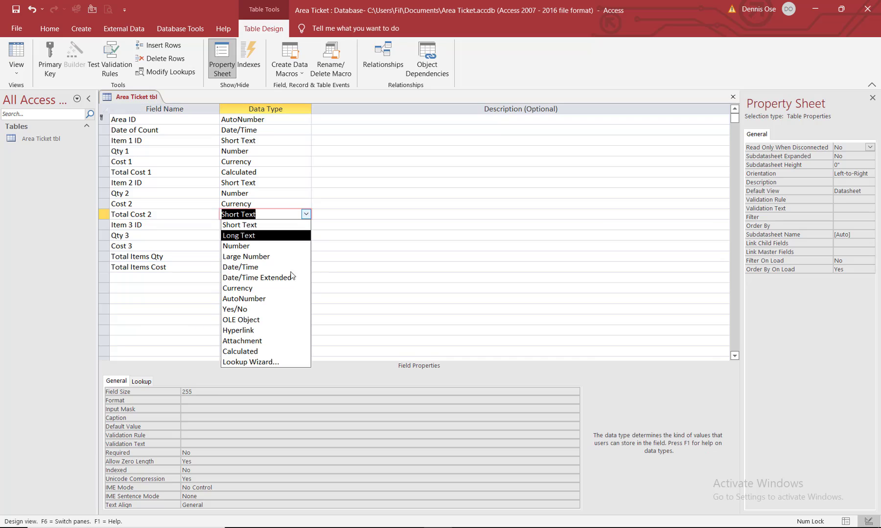
left_click(283, 347)
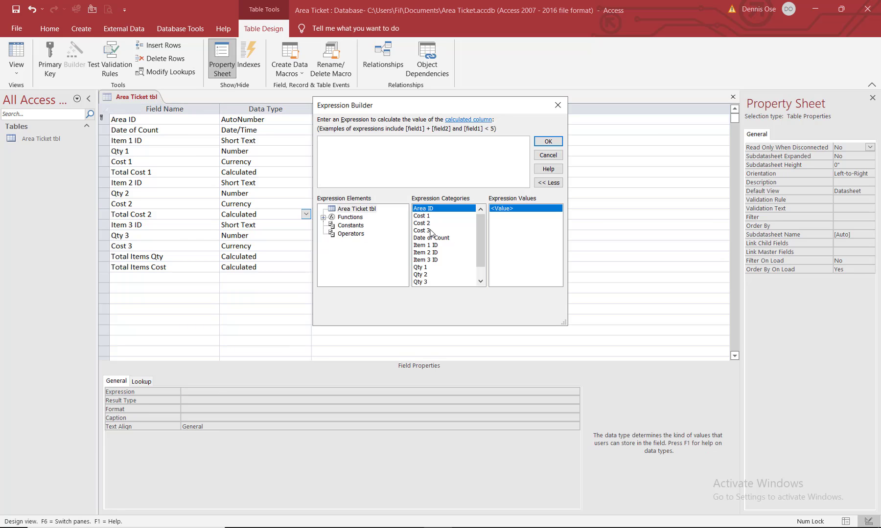
Step: Build the Total Cost 2 expression [Cost 2] * [Qty 2] and accept it
double_click(427, 223)
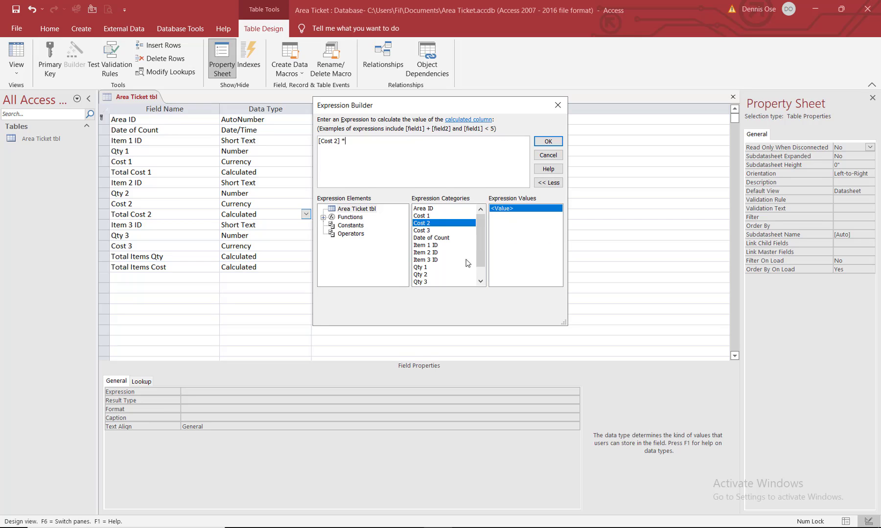
double_click(422, 274)
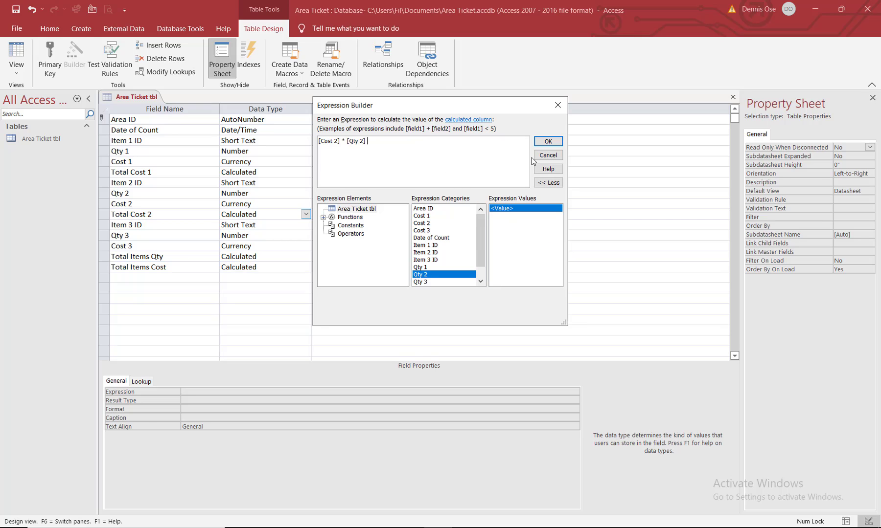
left_click(548, 141)
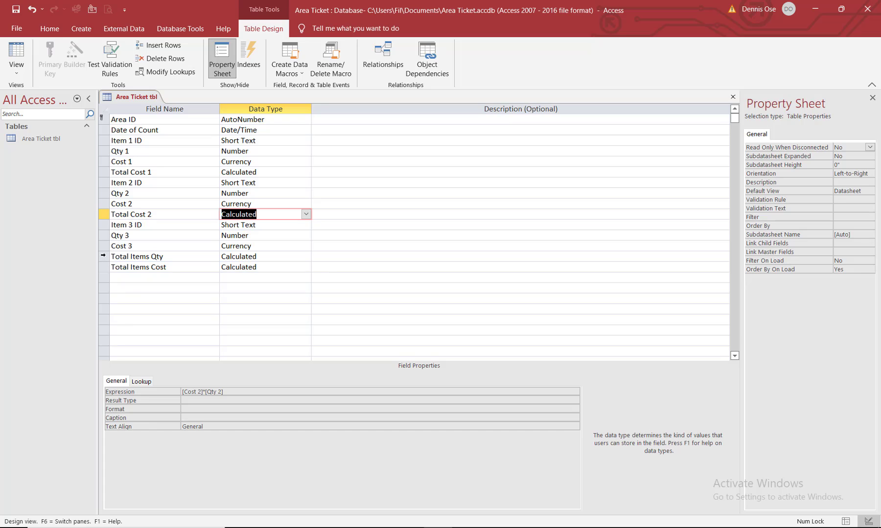
Step: Insert a field named Total Cost 3 above Total Items Qty and give it the Calculated data type
left_click(104, 257)
right_click(104, 257)
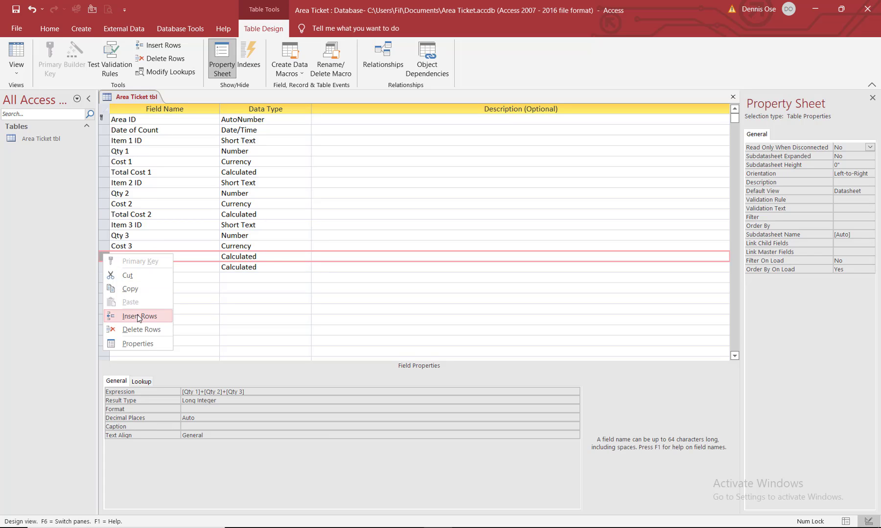
left_click(139, 317)
left_click(143, 255)
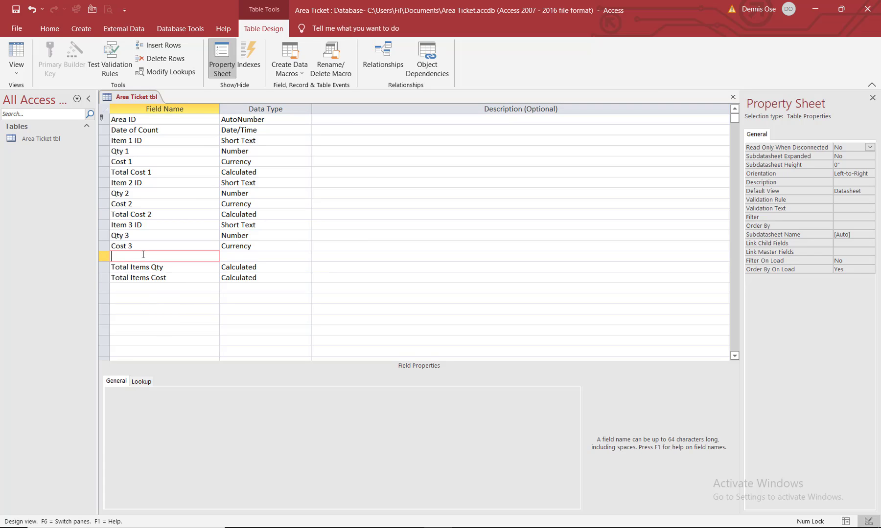
type("Total Co")
left_click(304, 256)
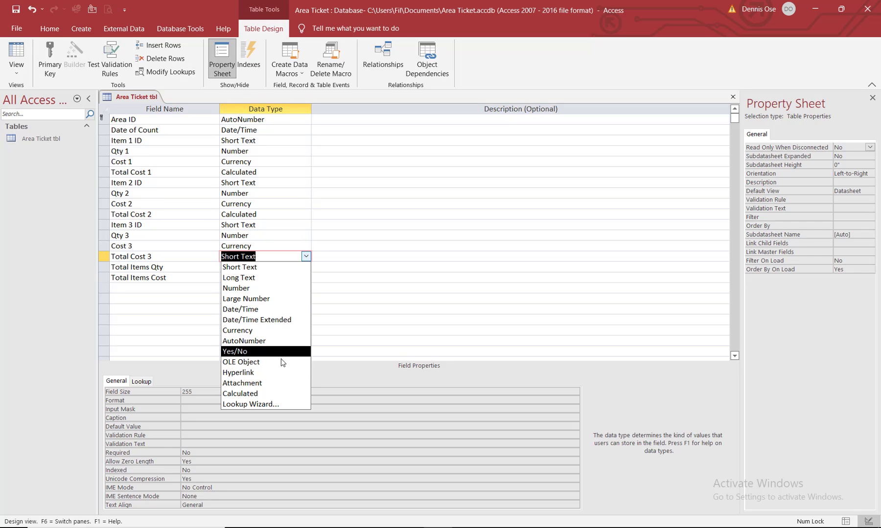
left_click(274, 392)
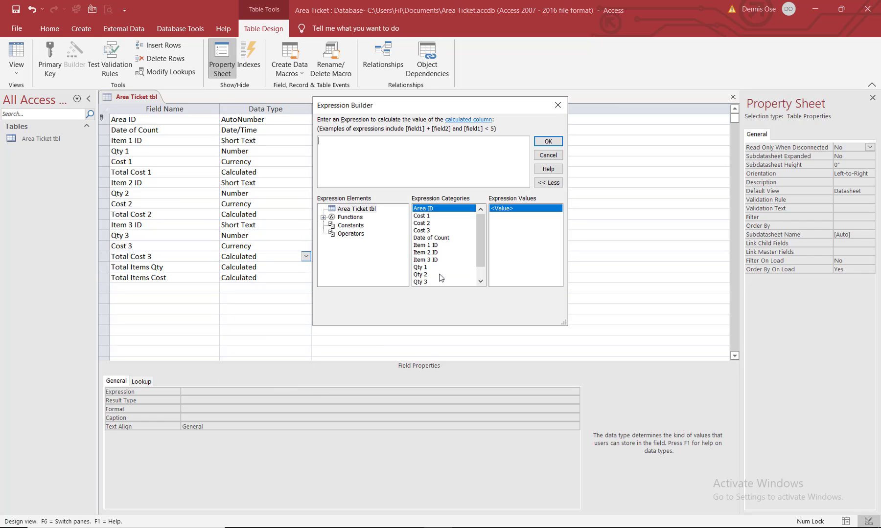
Step: Build the Total Cost 3 expression [Cost 3] * [Qty 3] and accept it
double_click(430, 231)
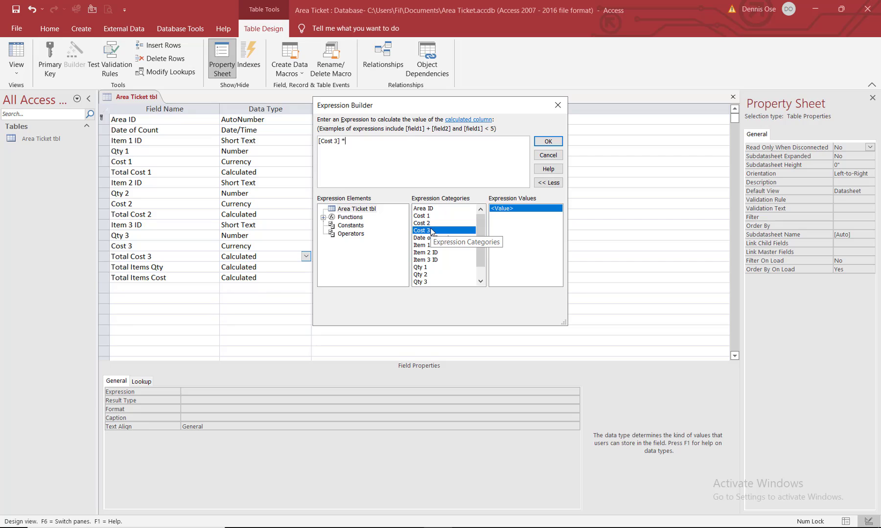
type("*")
double_click(425, 282)
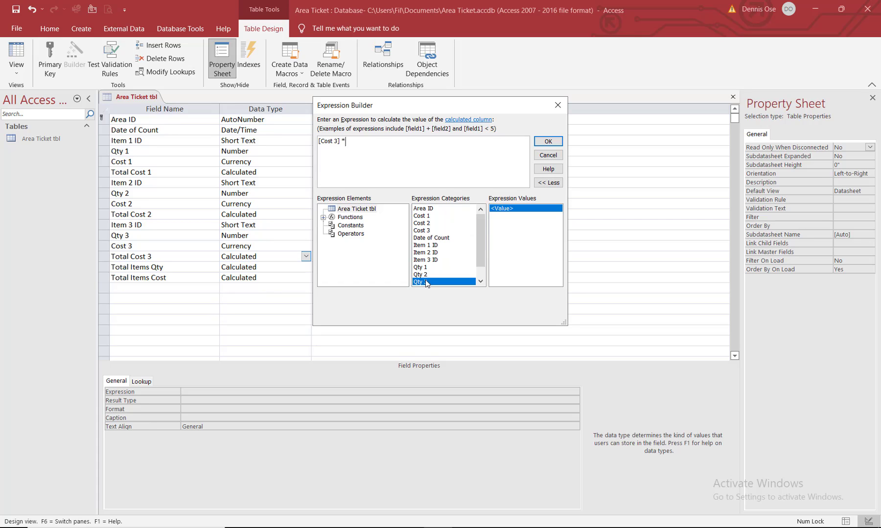
left_click(547, 141)
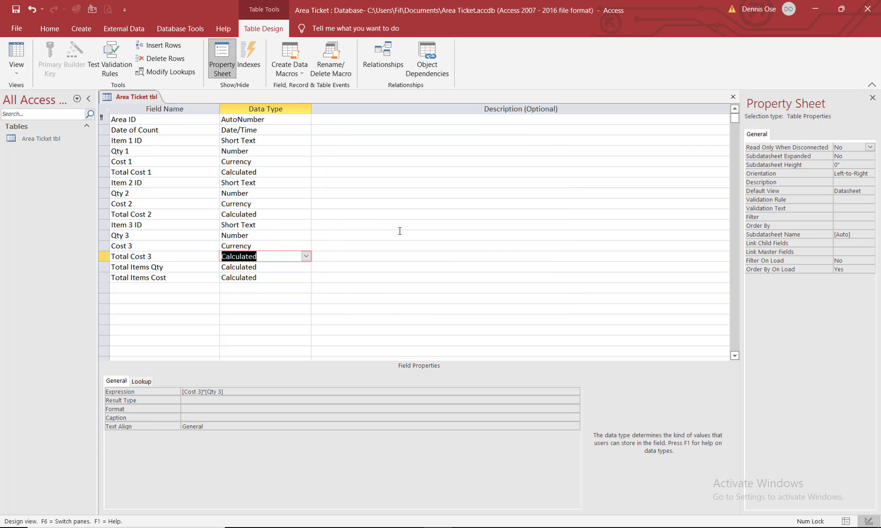
Step: Set the format of the Total Cost 3 field and the Total Cost 2 field to Currency
left_click(205, 410)
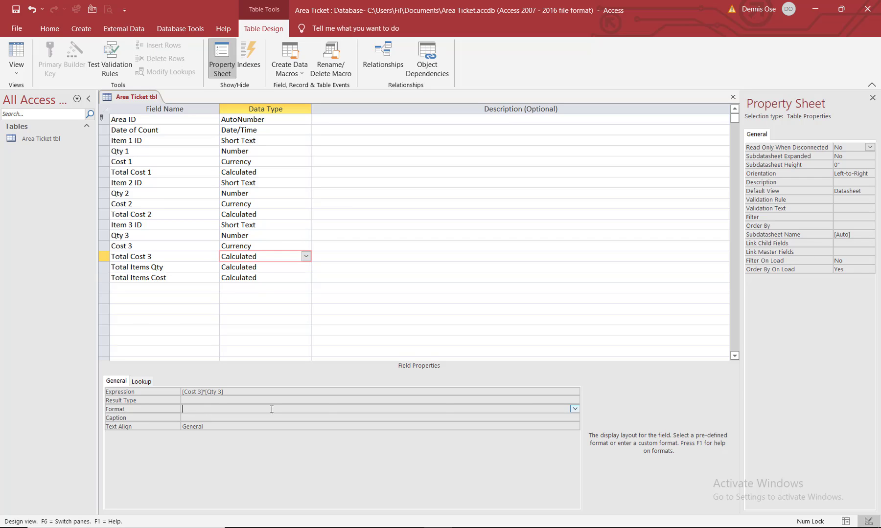
left_click(575, 409)
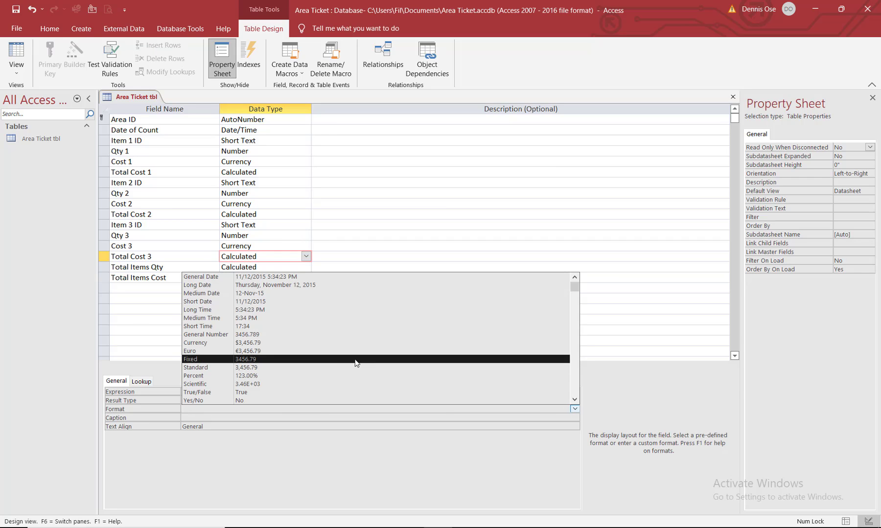
left_click(304, 344)
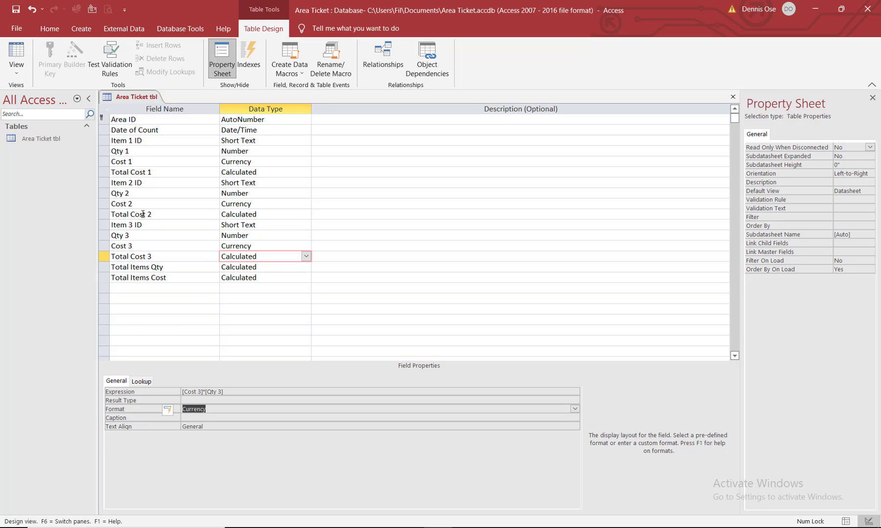
left_click(265, 216)
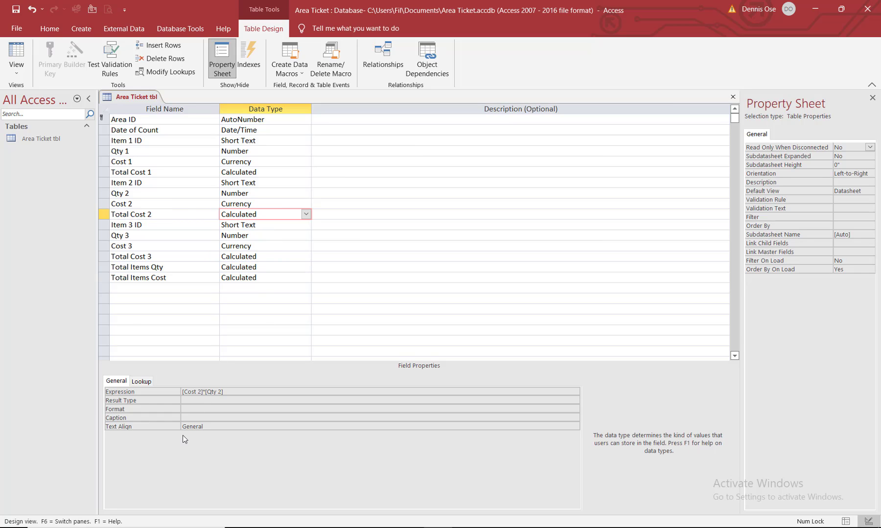
left_click(198, 411)
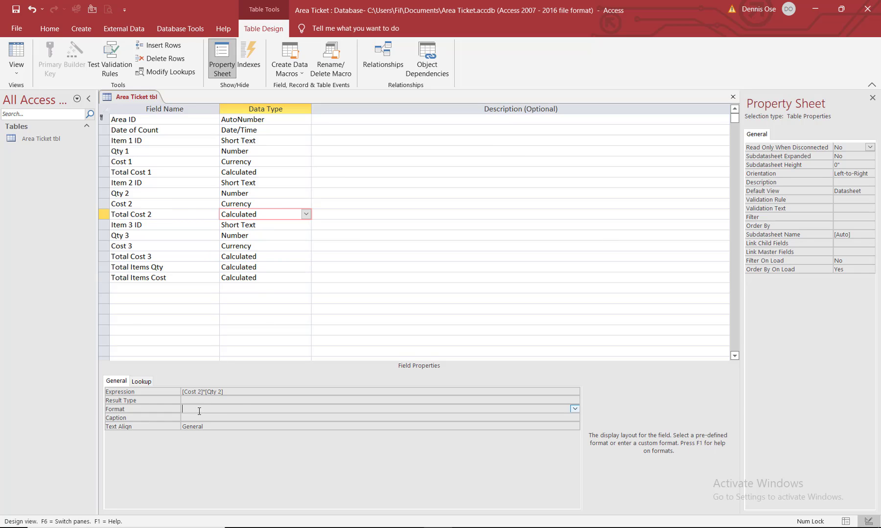
left_click(575, 409)
left_click(333, 343)
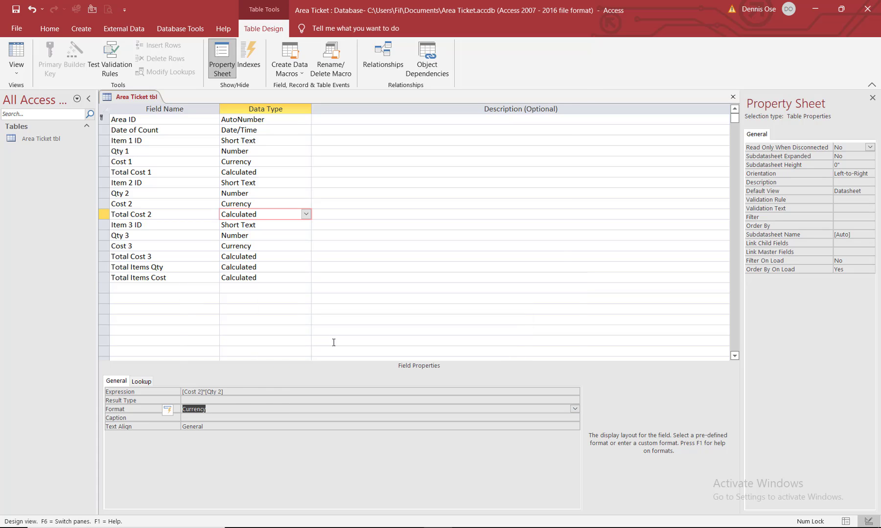
Step: Set the format of the Total Cost 1 field to Currency
left_click(275, 171)
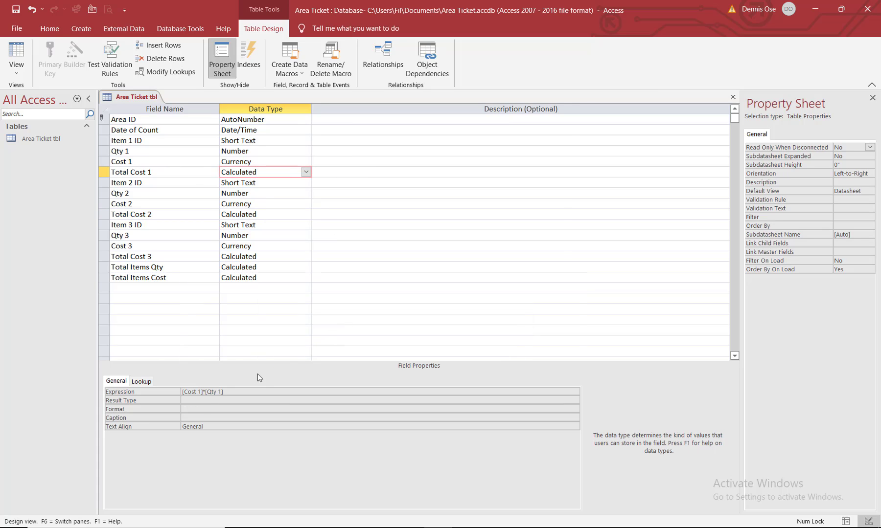
left_click(193, 408)
left_click(574, 410)
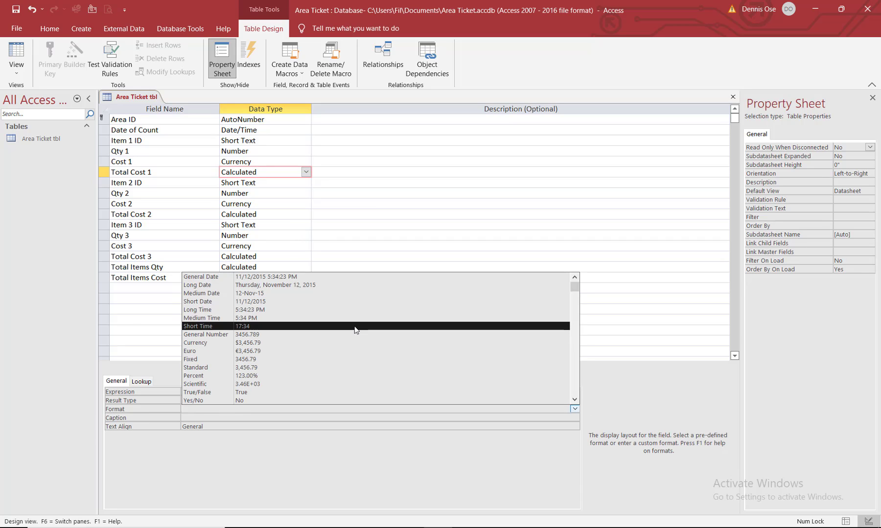
left_click(313, 343)
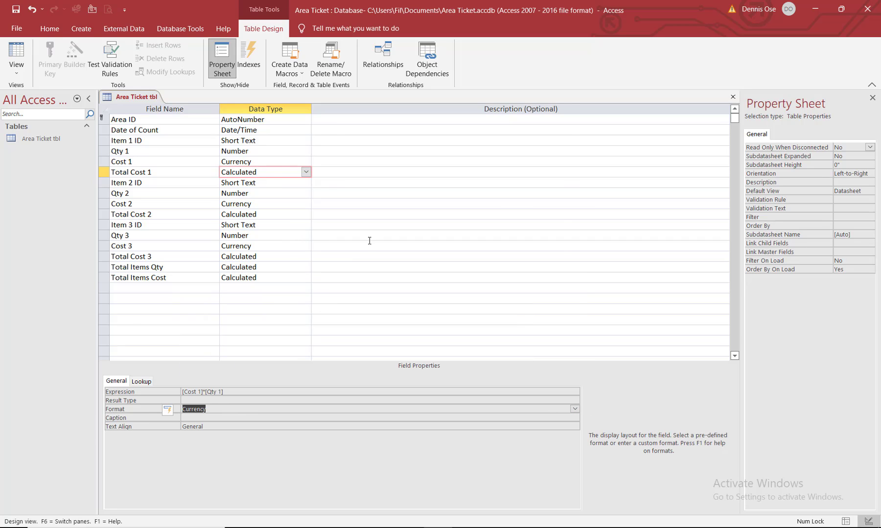
Step: Save the Area Ticket table design and show the table as a datasheet
right_click(137, 96)
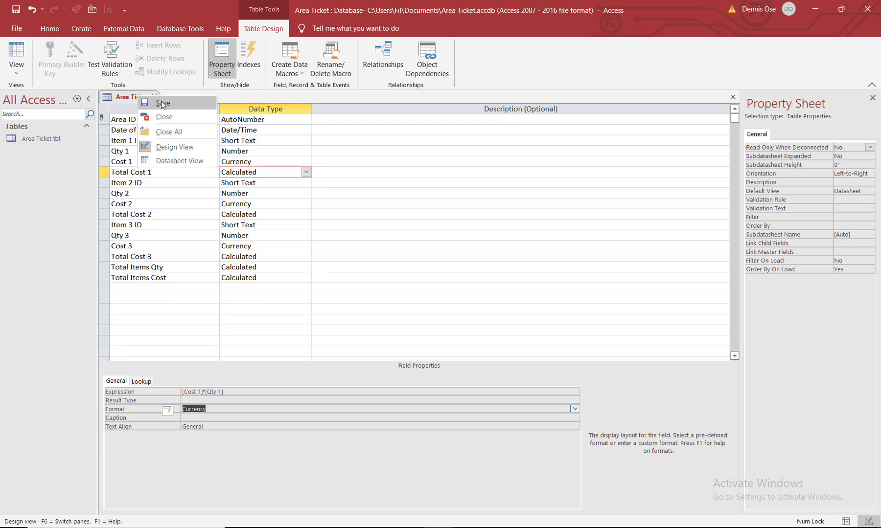
left_click(161, 101)
left_click(14, 53)
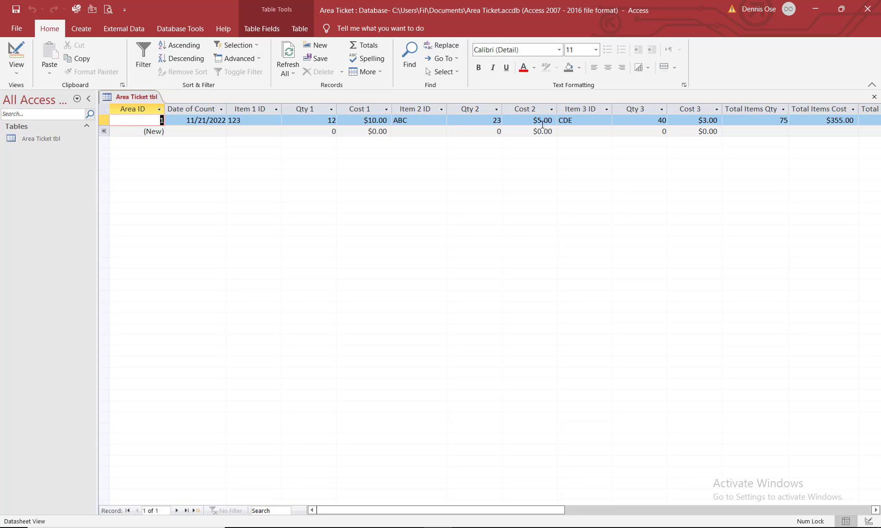
Step: Return to the table's design and add a field named Total Items Cost 1 below the Total Items Cost field
left_click_drag(477, 509, 527, 514)
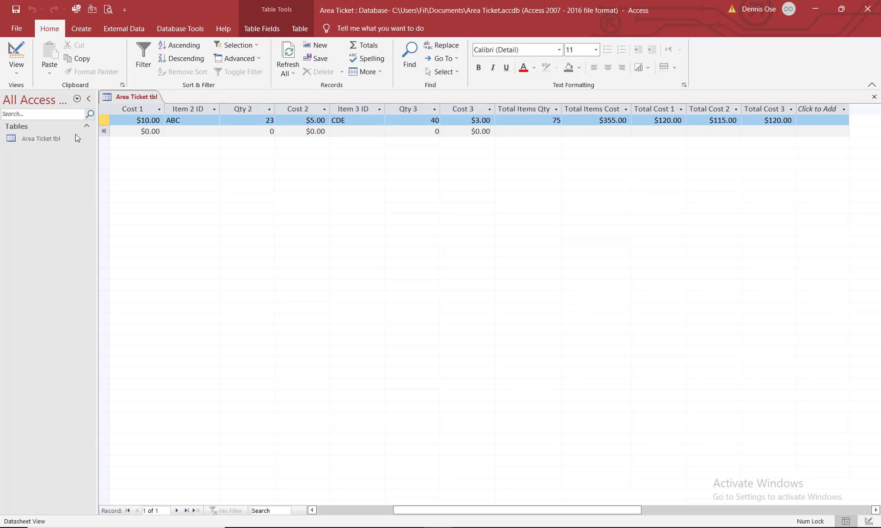
left_click(16, 55)
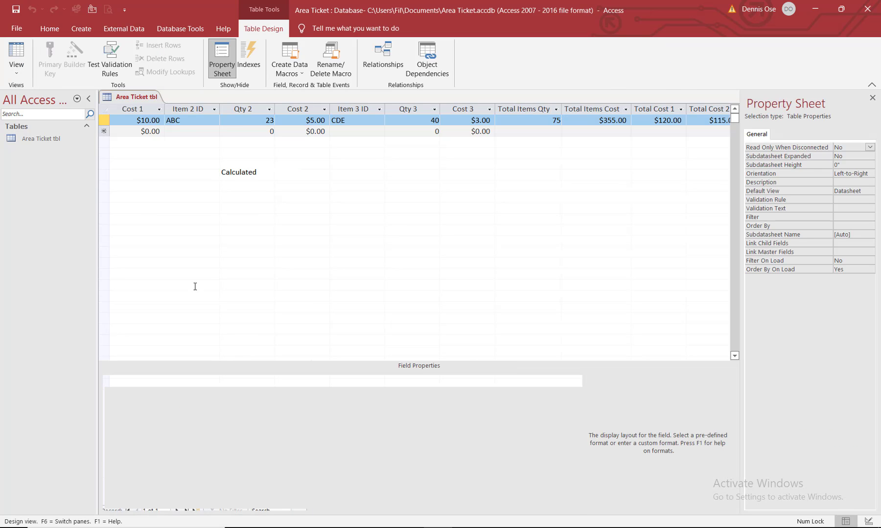
left_click(148, 288)
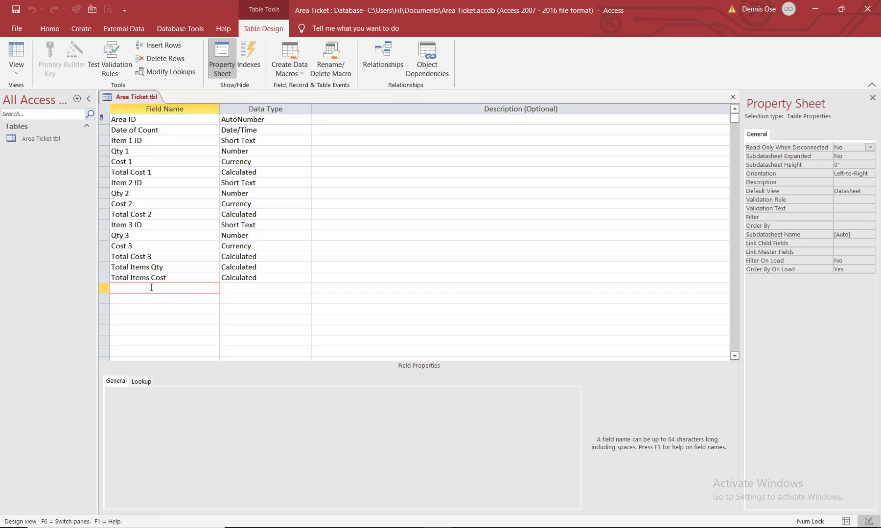
type("t")
type("T")
type("otla")
type("o")
type("al")
type(" Item")
type("s Cost")
Step: Make Total Items Cost 1 a Calculated field with the expression [Total Cost 1] + [Total Cost 2] + [Total Cost 3]
left_click(244, 287)
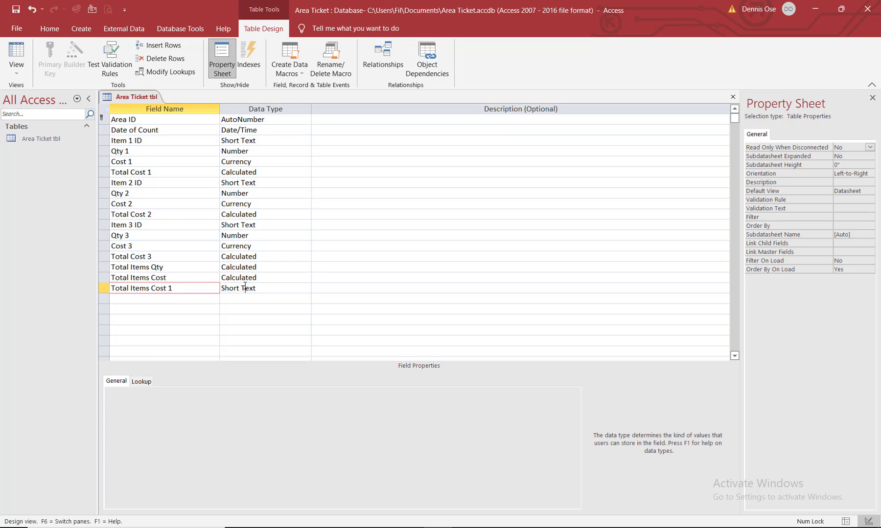
left_click(306, 288)
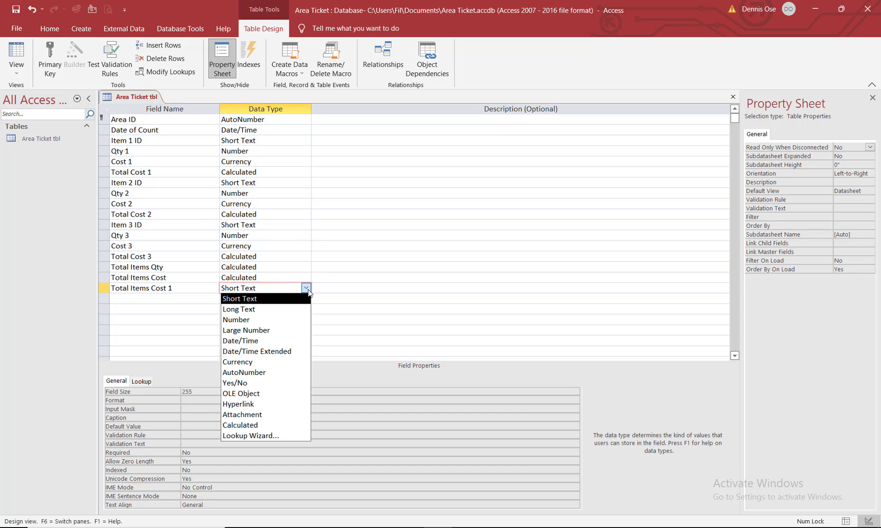
left_click(263, 426)
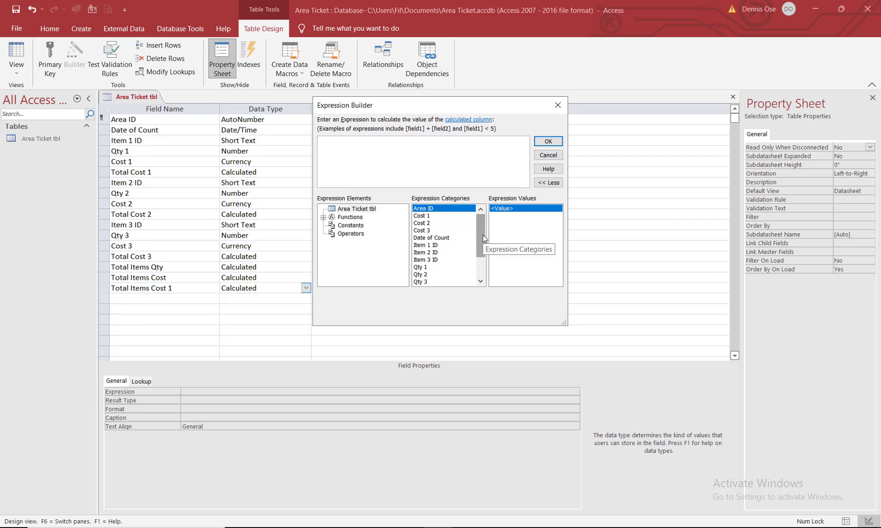
left_click_drag(483, 235, 482, 253)
double_click(437, 253)
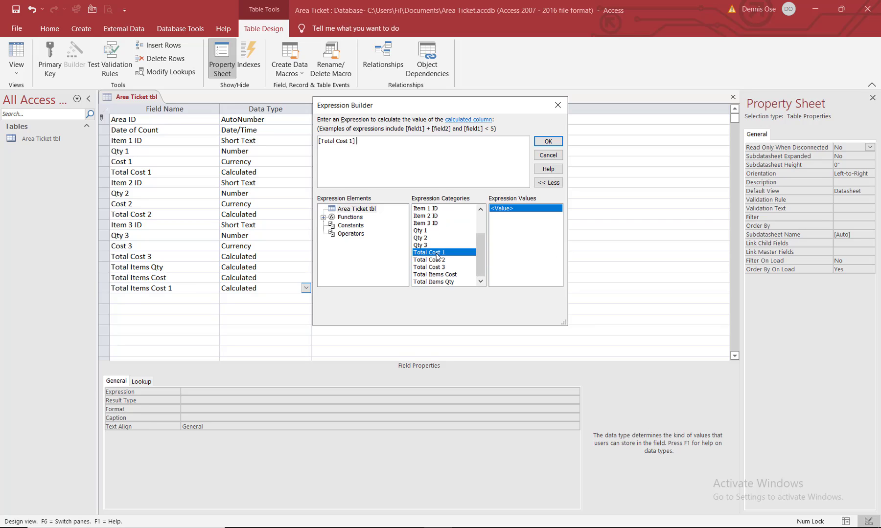
type("+")
double_click(438, 260)
type("+")
double_click(441, 267)
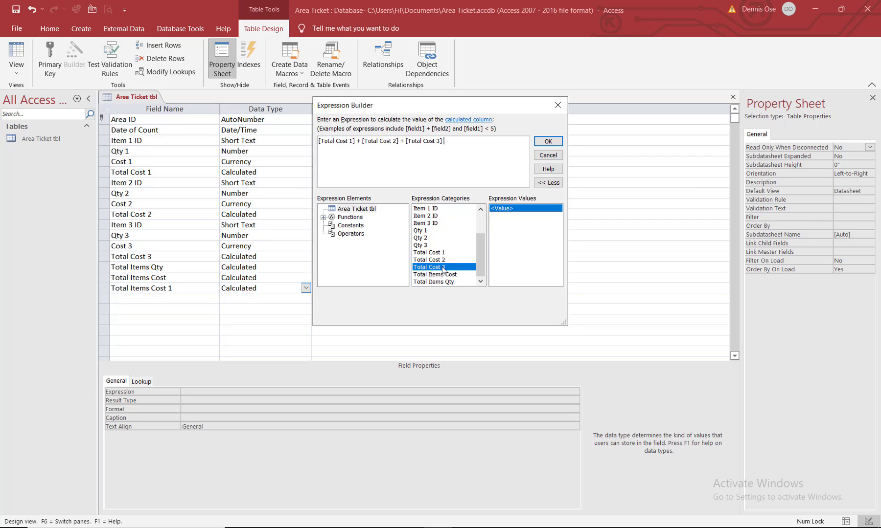
left_click(559, 143)
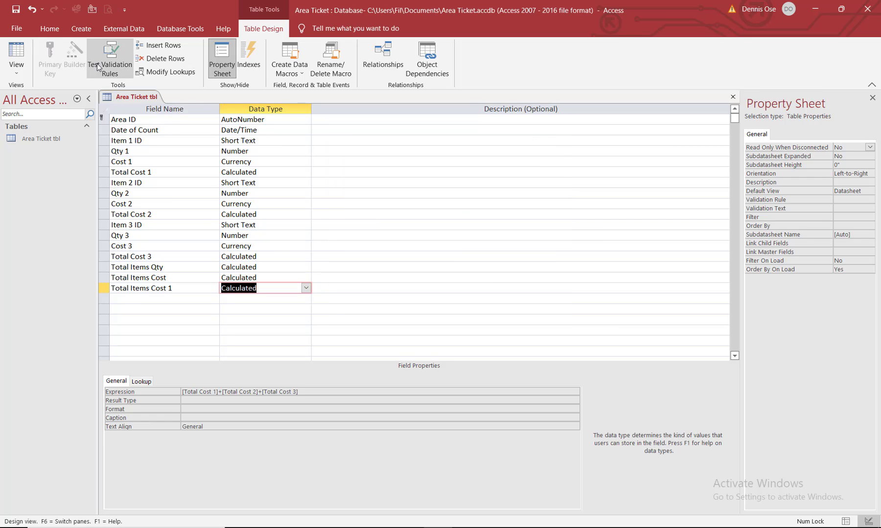
Step: Set the format of the Total Items Cost 1 field to Currency
left_click(189, 409)
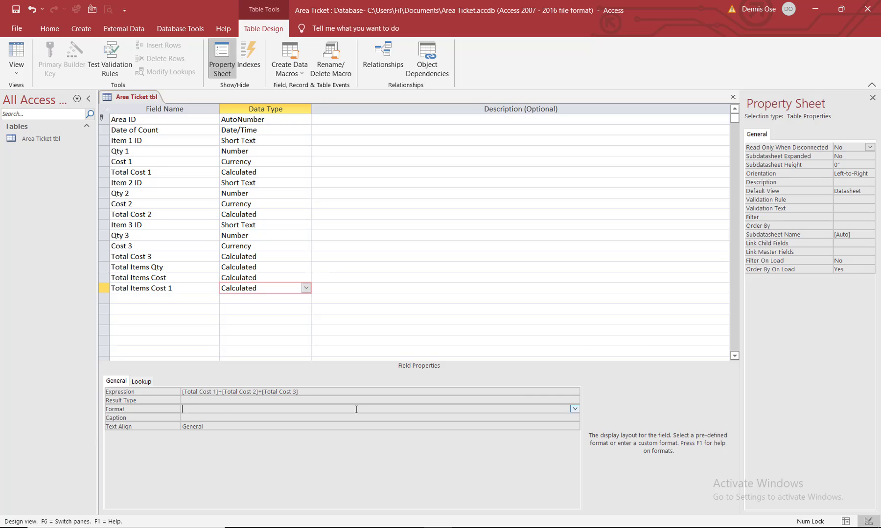
left_click(575, 409)
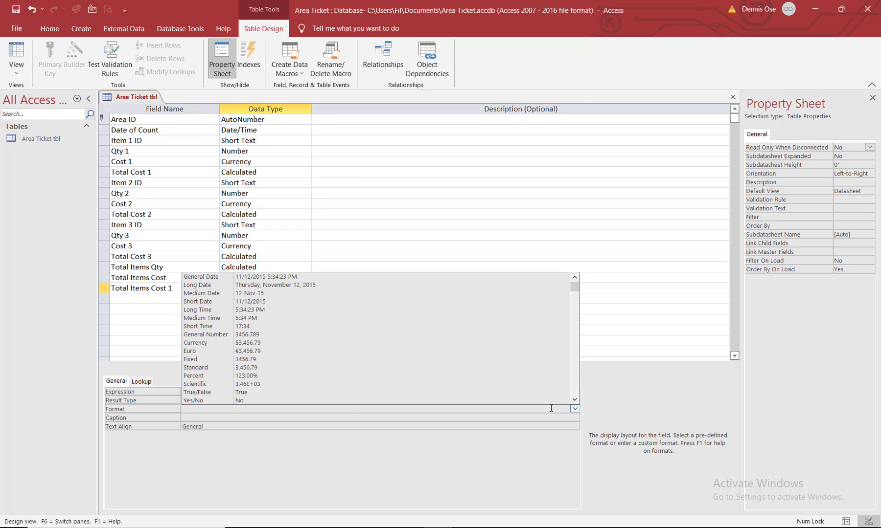
left_click(245, 343)
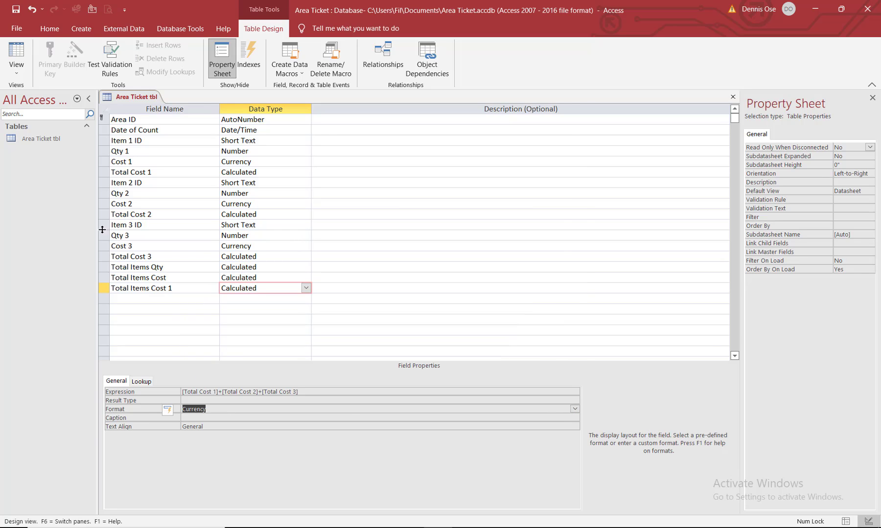
Step: Save the table design and, in the datasheet, fit the Total Items Cost 1 column's width to its heading
right_click(137, 97)
left_click(167, 98)
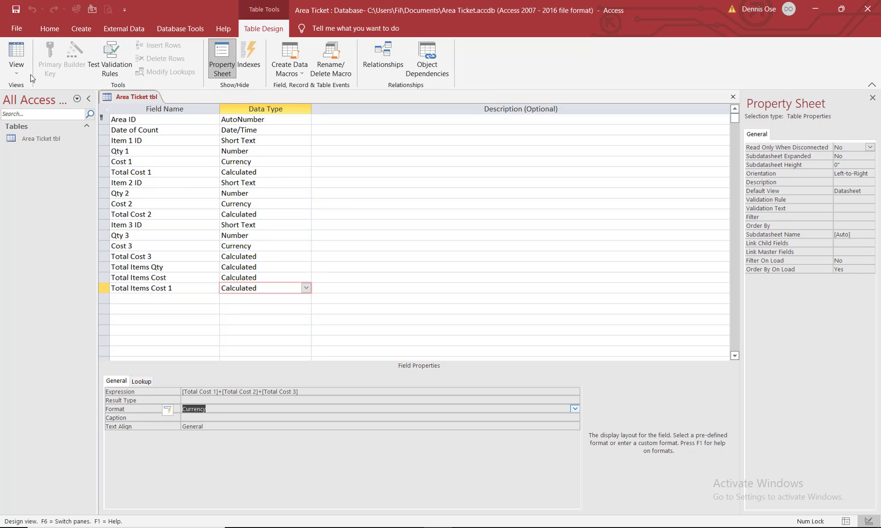
left_click(17, 57)
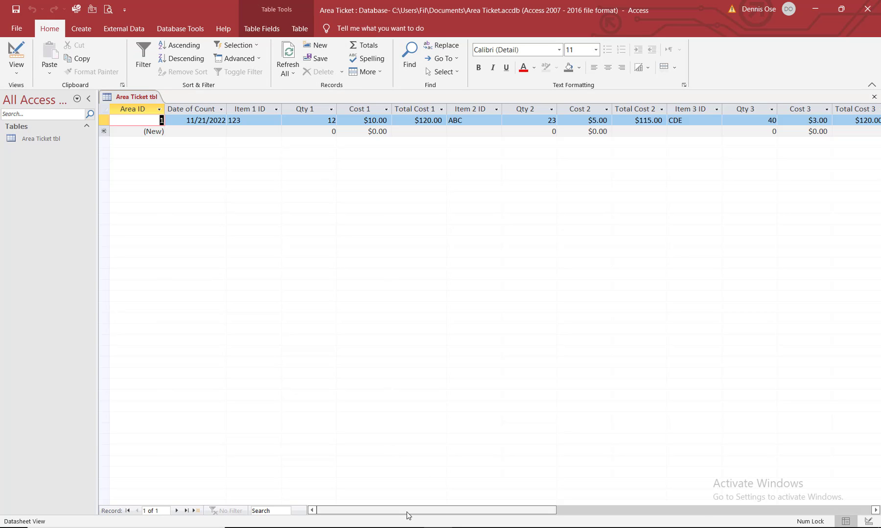
left_click_drag(407, 510, 554, 507)
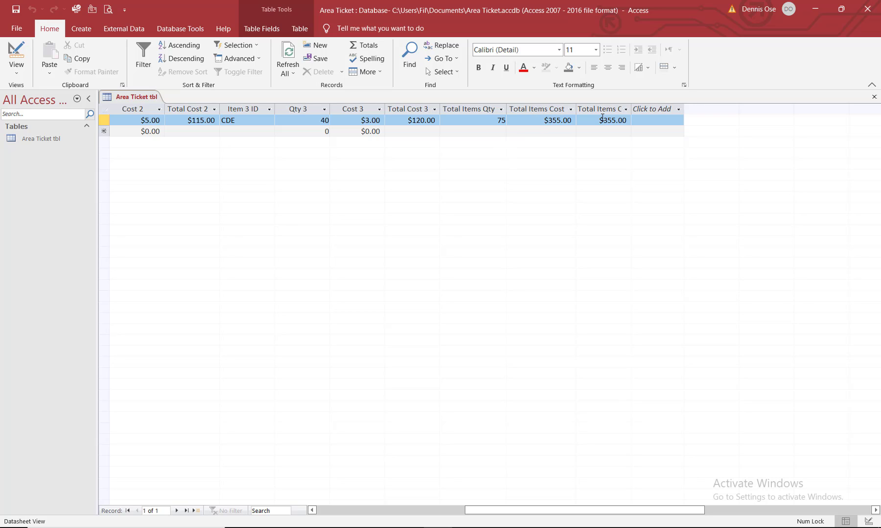
double_click(632, 109)
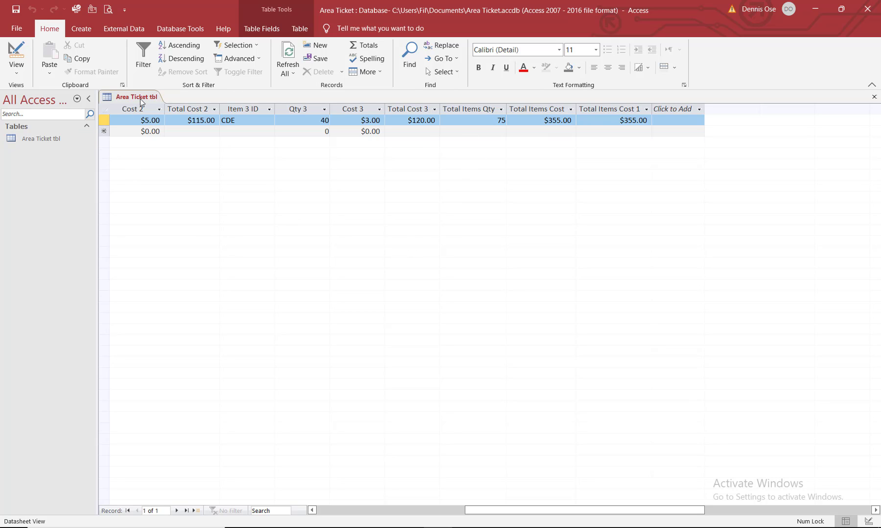
Step: Create a new blank form in design view and widen its Detail section to about 8 inches
left_click(116, 33)
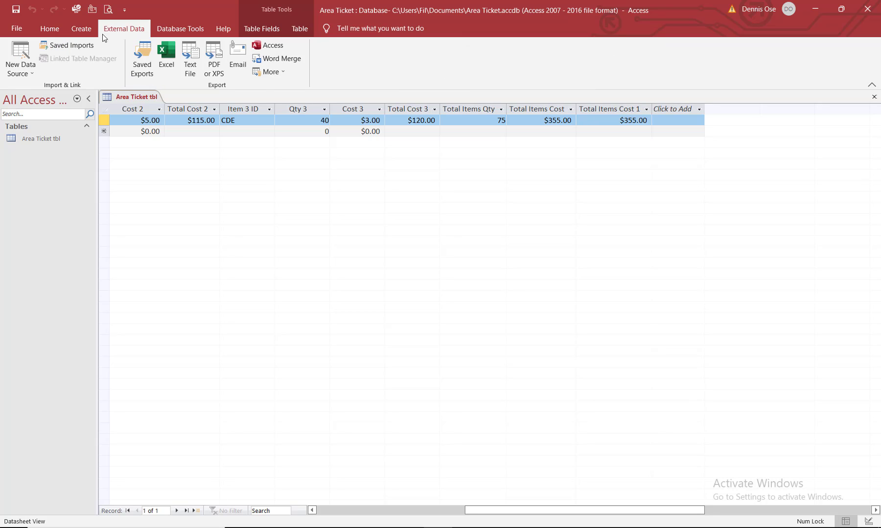
left_click(82, 28)
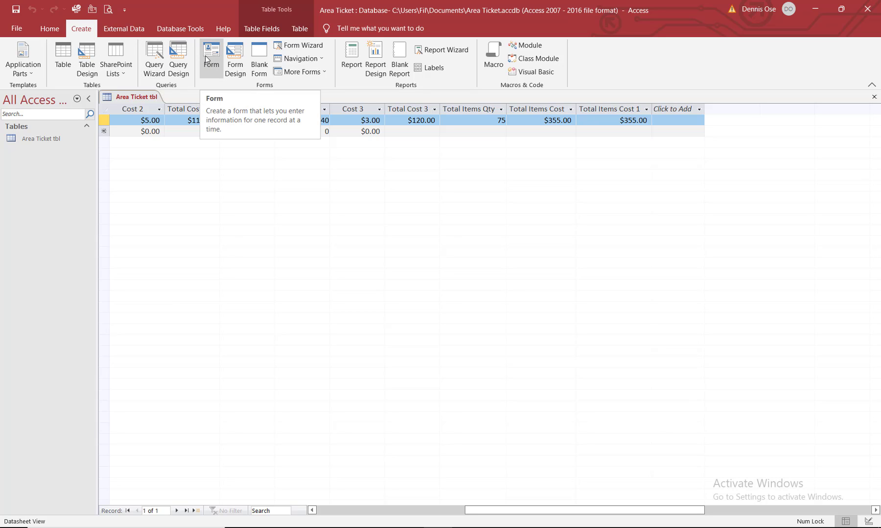
left_click(235, 58)
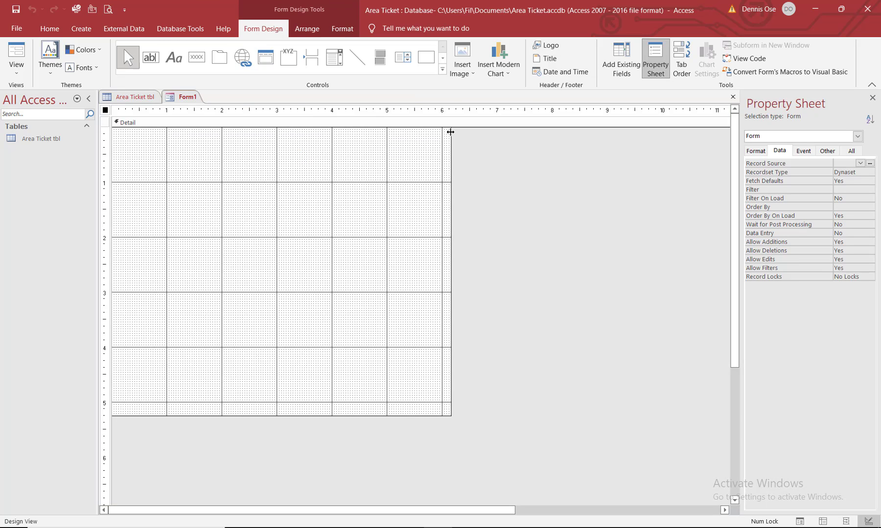
left_click_drag(451, 133, 552, 132)
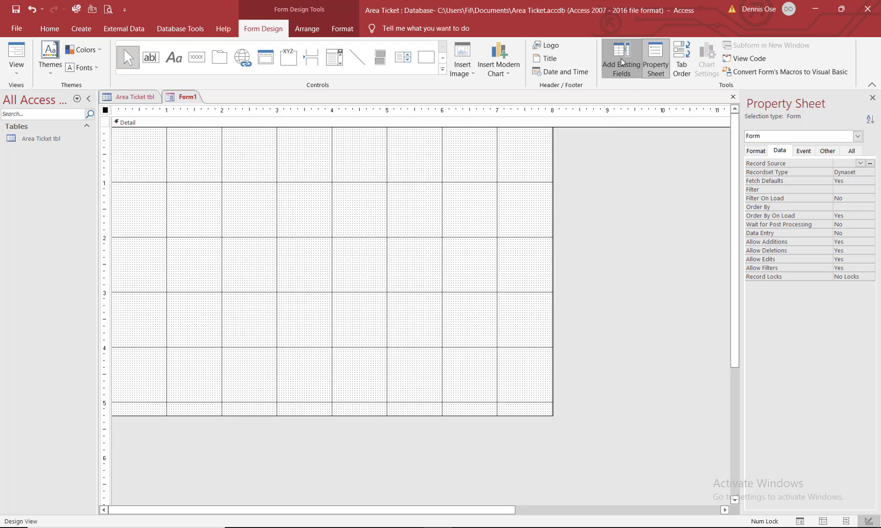
Step: List the Area Ticket tbl fields and place Area ID near the Detail section's upper-left corner, with Date of Count beneath it
left_click(621, 59)
left_click(781, 147)
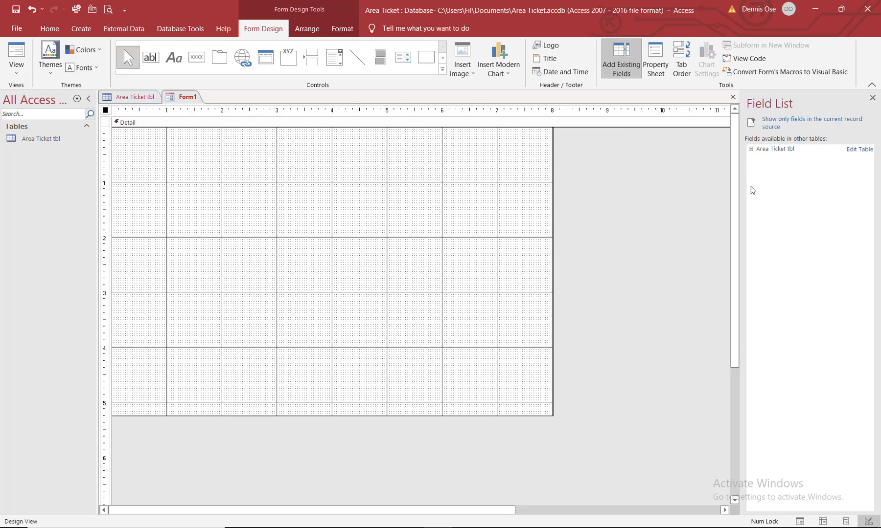
left_click(751, 148)
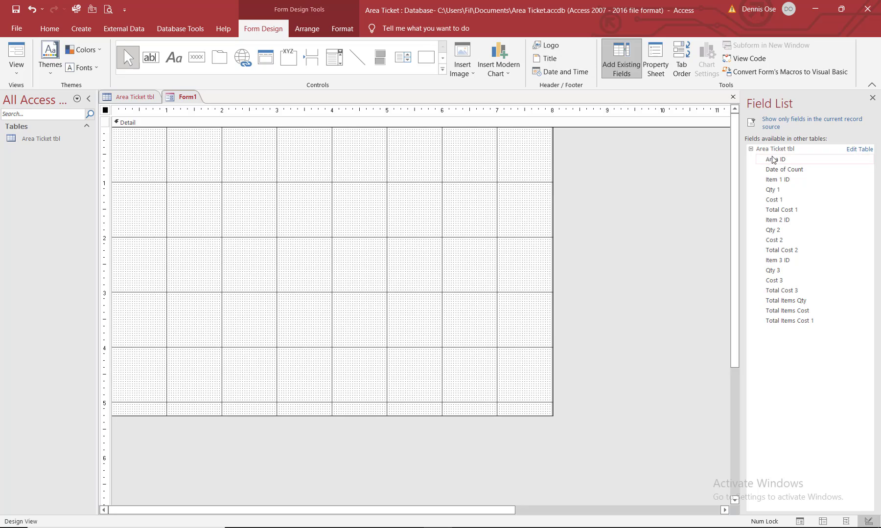
left_click(766, 163)
left_click_drag(767, 165, 131, 150)
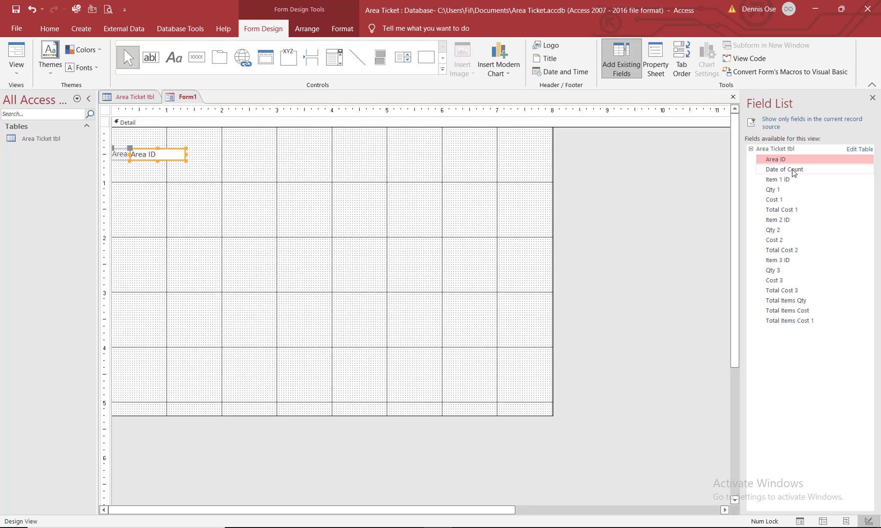
left_click_drag(792, 169, 121, 170)
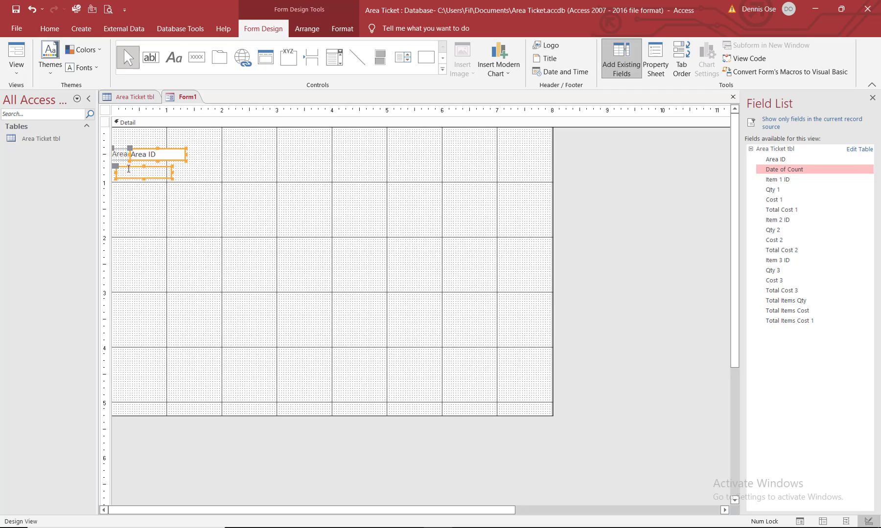
Step: Arrange the Area ID and Date of Count controls in a stacked layout and extend it with empty columns to the right and rows below
left_click_drag(129, 138, 187, 216)
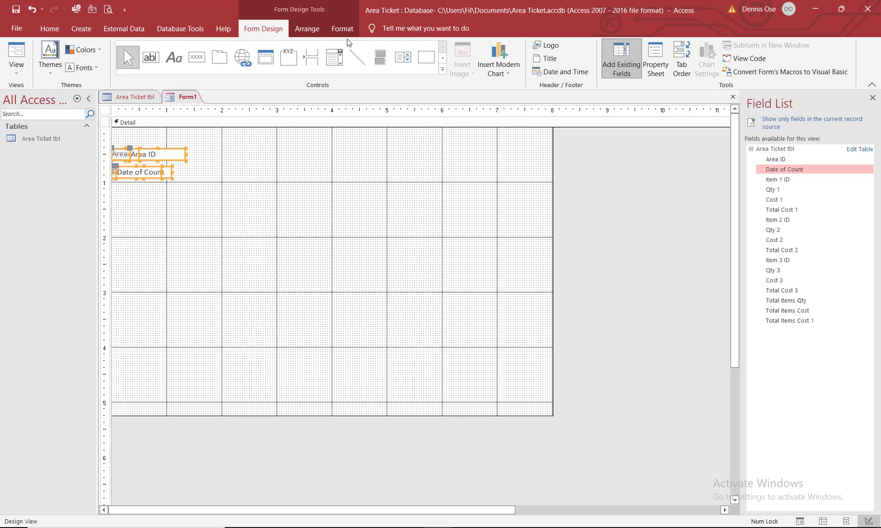
left_click(308, 31)
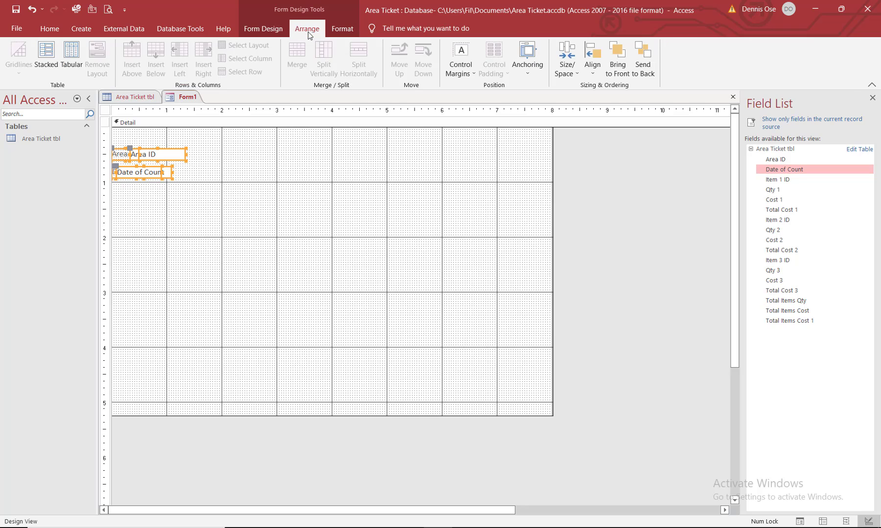
left_click(47, 55)
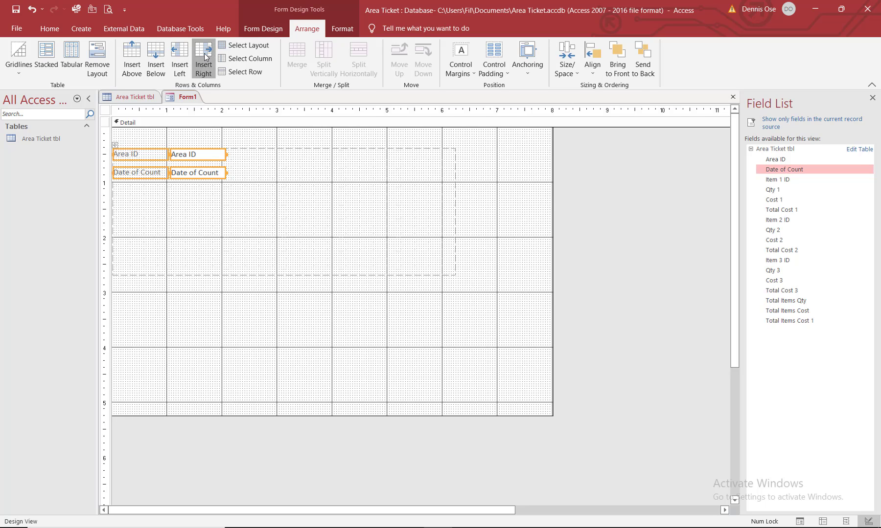
left_click(205, 54)
left_click(156, 62)
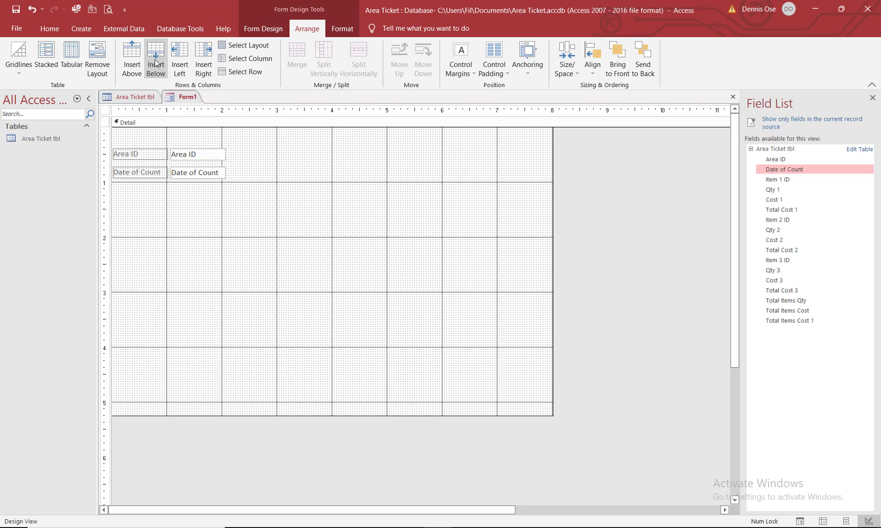
left_click(155, 62)
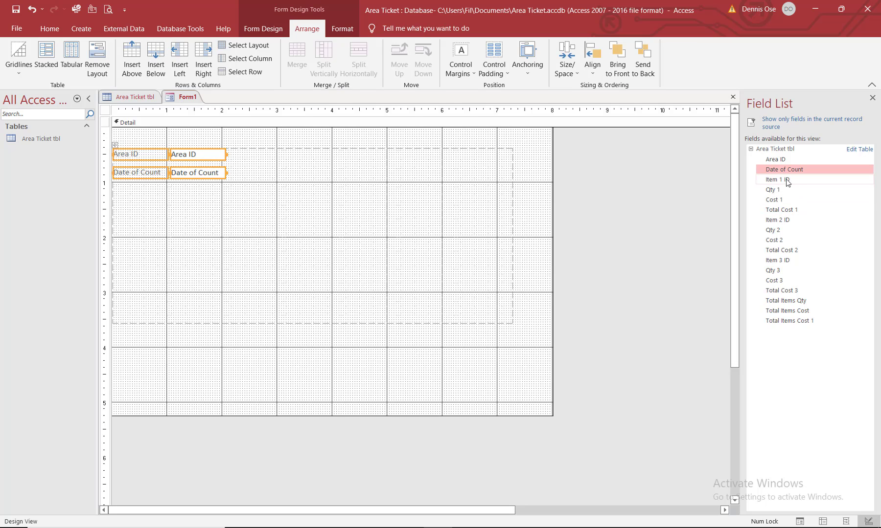
Step: Place the Item 1 ID, Item 2 ID and Item 3 ID fields side by side in the layout row beneath Date of Count
left_click(249, 190)
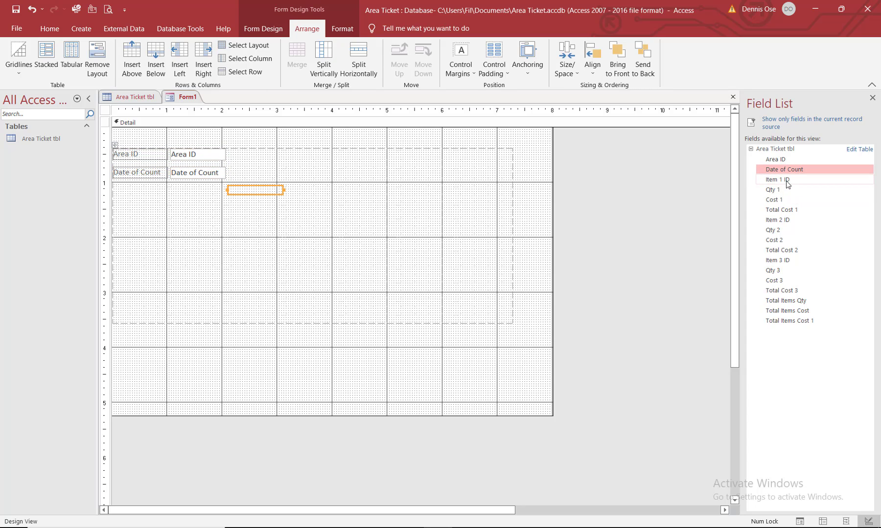
left_click_drag(786, 183, 269, 198)
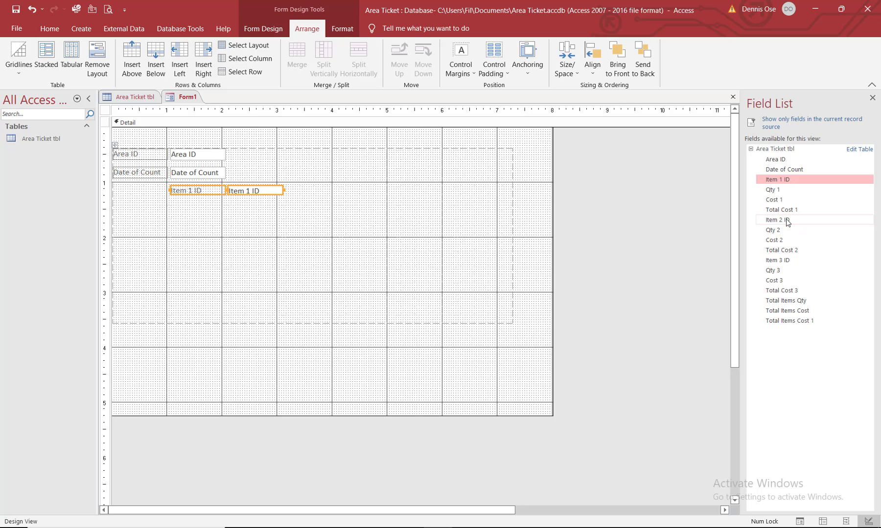
left_click_drag(786, 222, 318, 192)
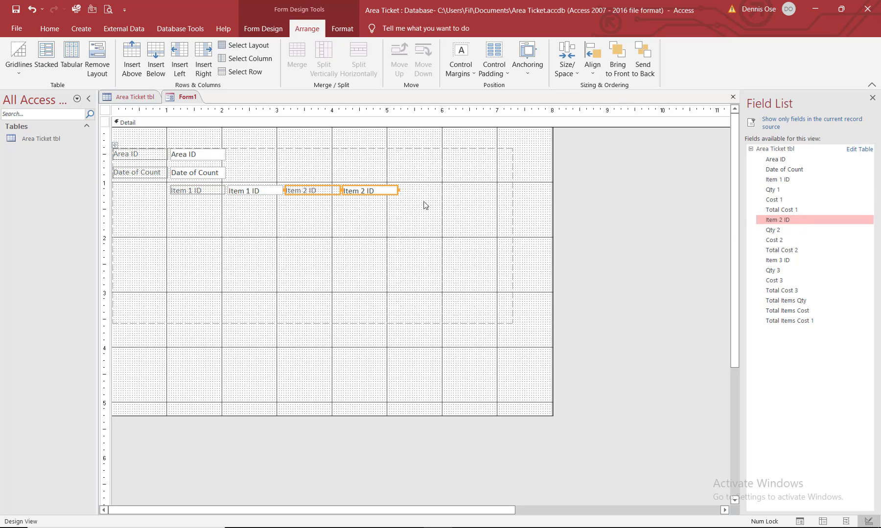
left_click_drag(797, 262, 451, 203)
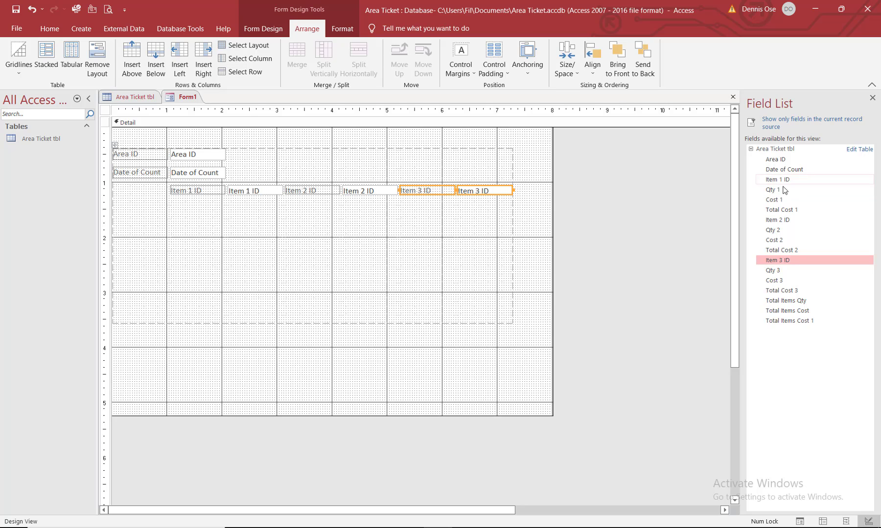
Step: Place the Qty 1, Qty 2 and Qty 3 fields side by side in the layout row beneath the item IDs
left_click_drag(776, 193, 250, 208)
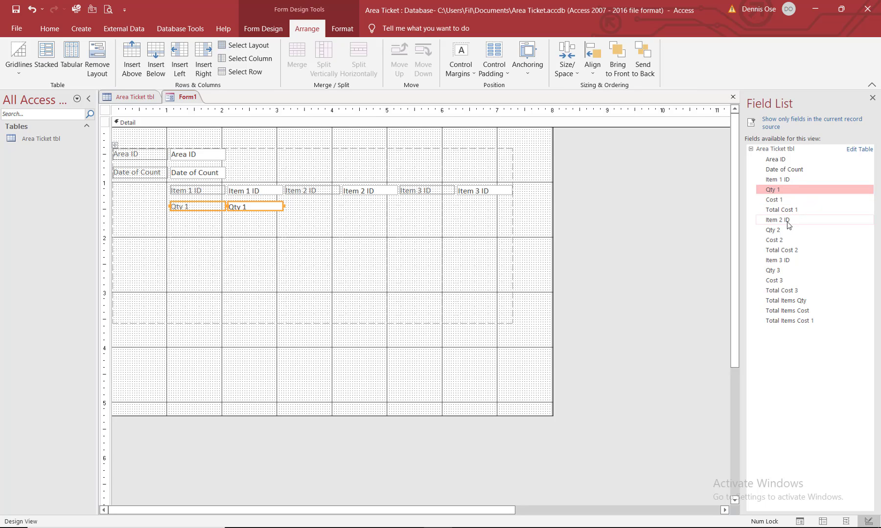
left_click_drag(777, 231, 329, 208)
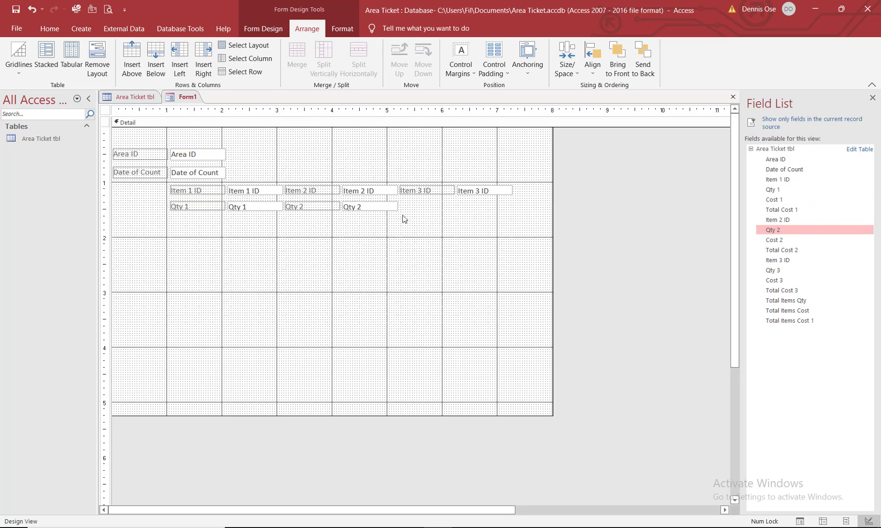
left_click_drag(778, 271, 441, 206)
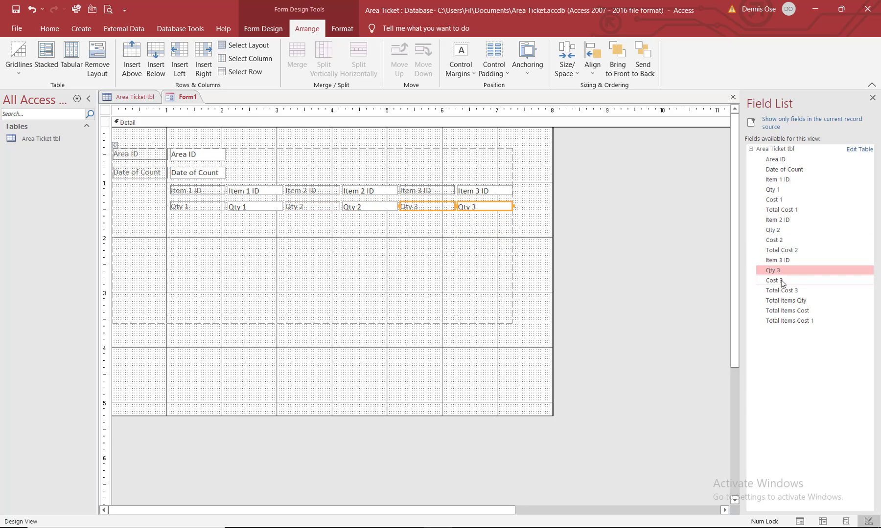
Step: Add the Cost 1 field to the layout and position its label and text box directly beneath Item 1 ID
left_click_drag(776, 199, 208, 205)
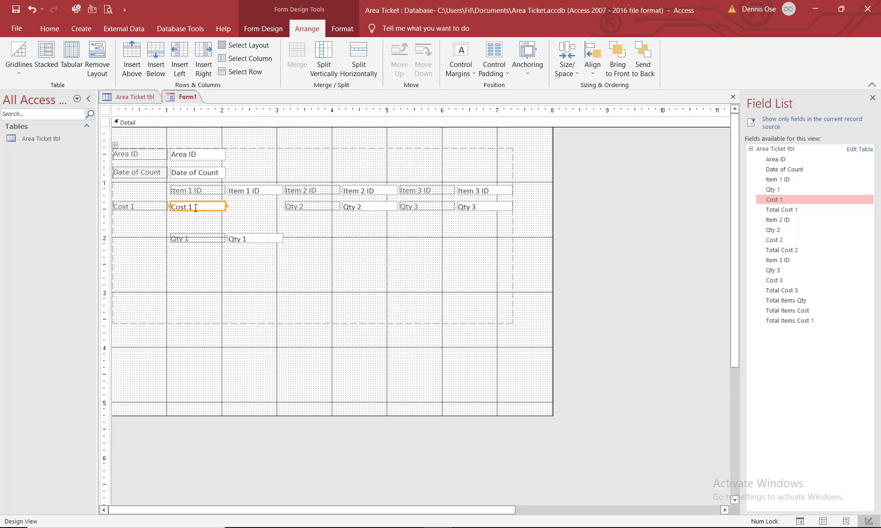
left_click(150, 209)
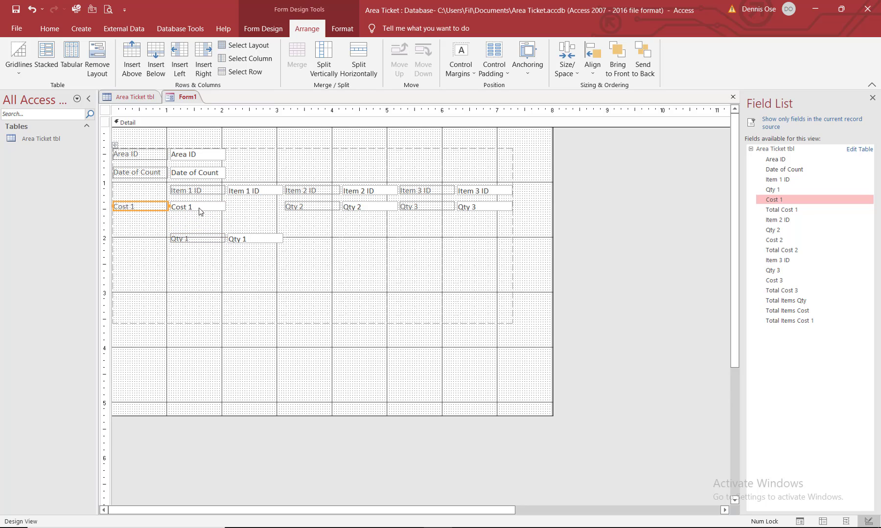
left_click_drag(206, 212, 223, 218)
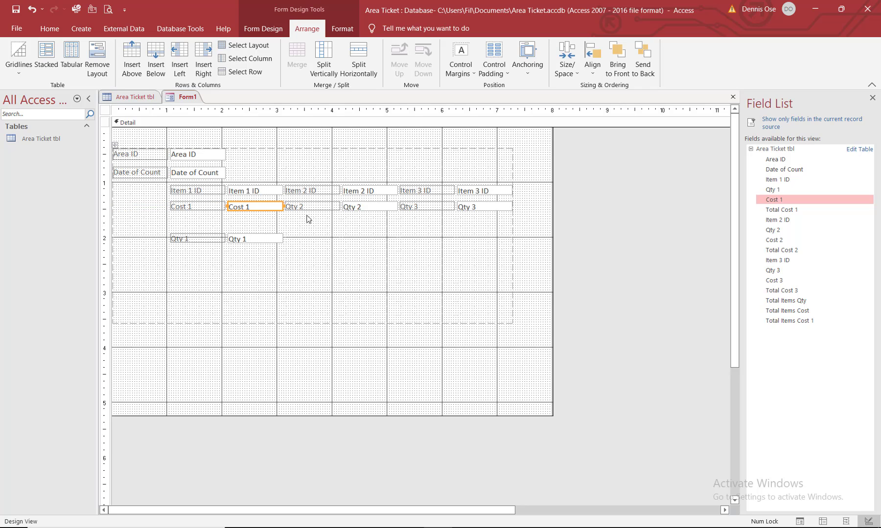
Step: Move the Qty 1, Qty 2 and Qty 3 controls into the row directly beneath the Cost 1 row
left_click_drag(316, 208, 304, 233)
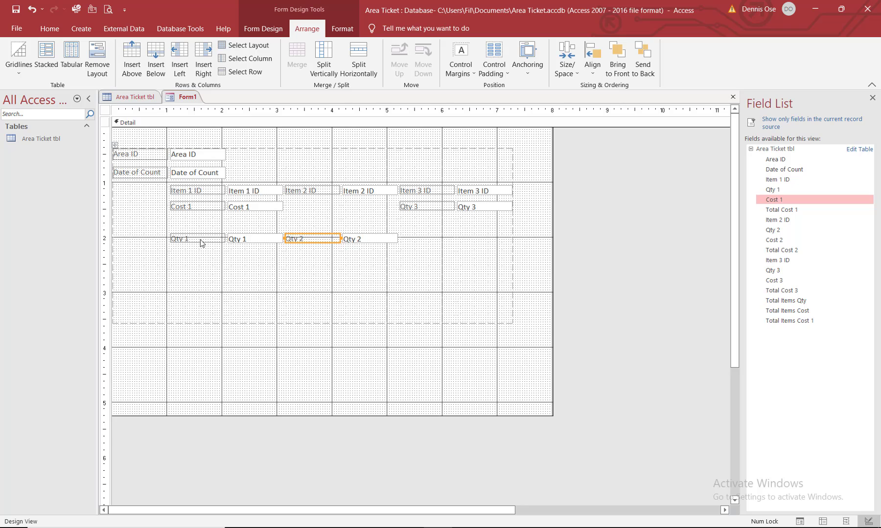
left_click_drag(201, 243, 201, 227)
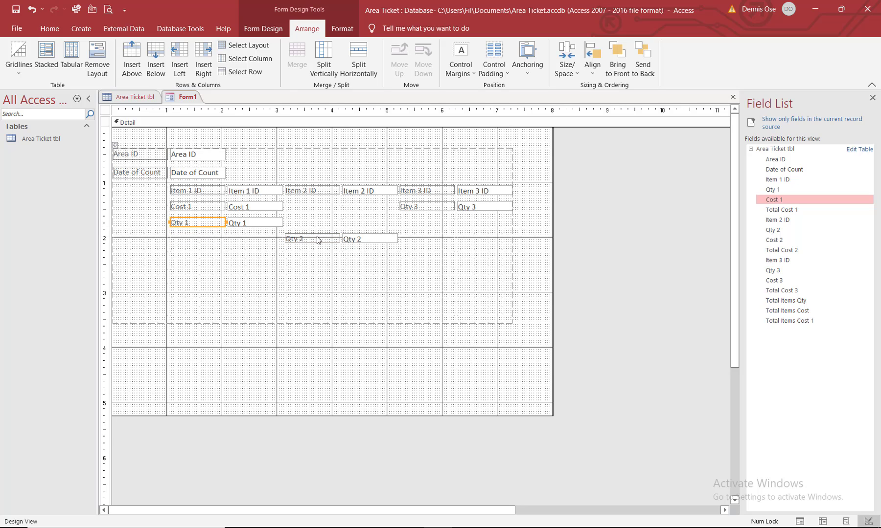
left_click_drag(313, 242, 316, 224)
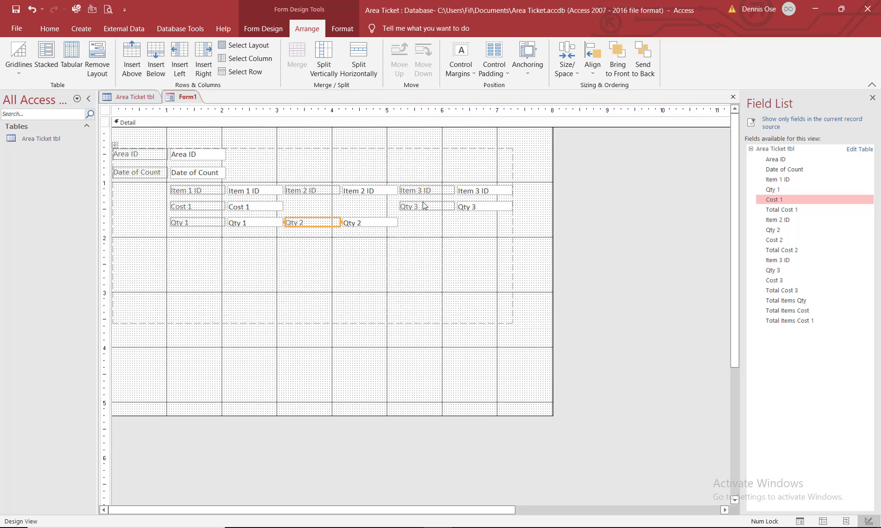
mouse_move(421, 213)
left_mouse_down()
mouse_move(423, 223)
mouse_move(428, 216)
left_mouse_up()
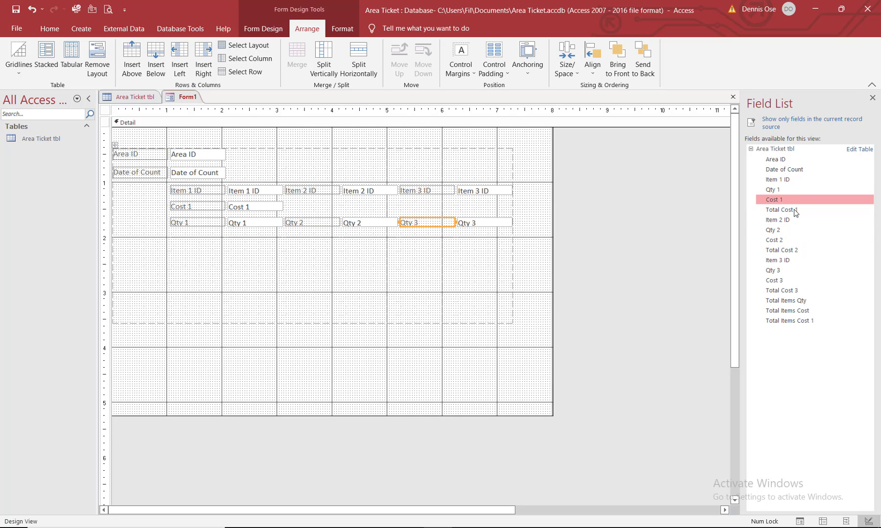
Step: Place Cost 2 and Cost 3 beside Cost 1, and Total Cost 1, Total Cost 2 and Total Cost 3 in the row beneath the quantities
left_click_drag(780, 245, 349, 222)
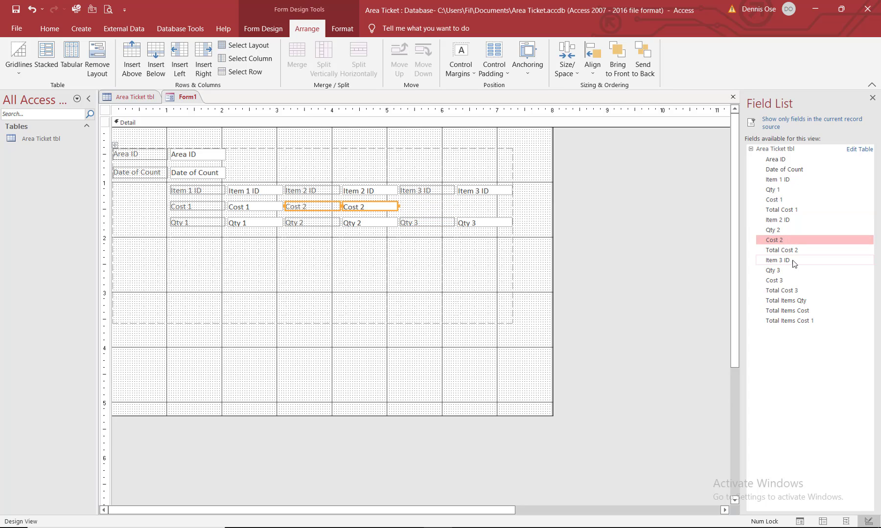
left_click_drag(776, 281, 485, 219)
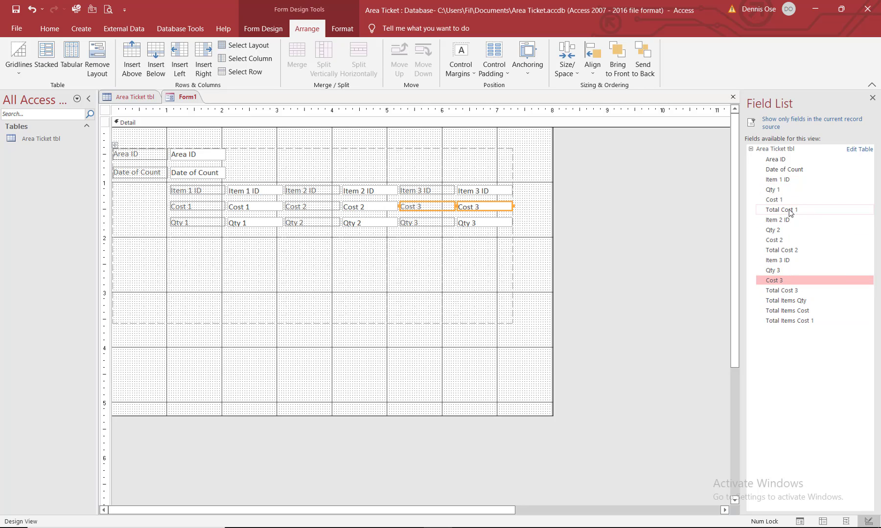
left_click_drag(789, 212, 262, 239)
left_click(205, 240)
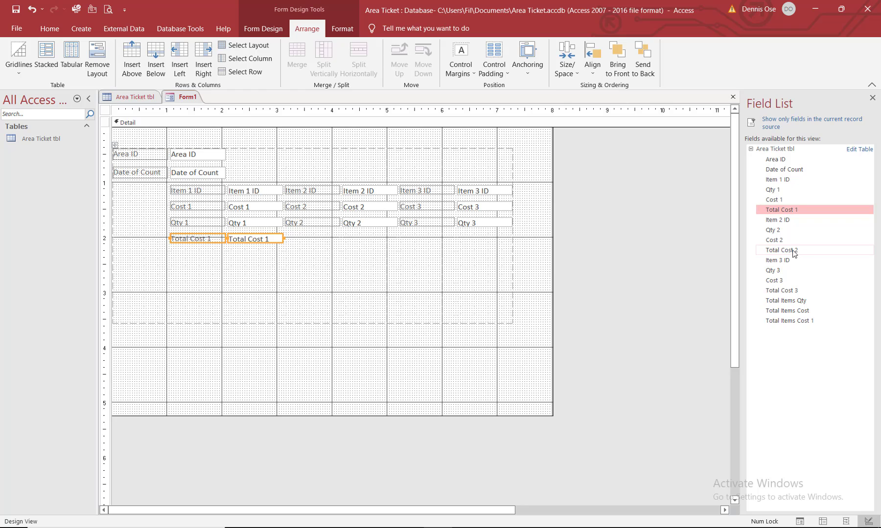
left_click_drag(793, 252, 342, 243)
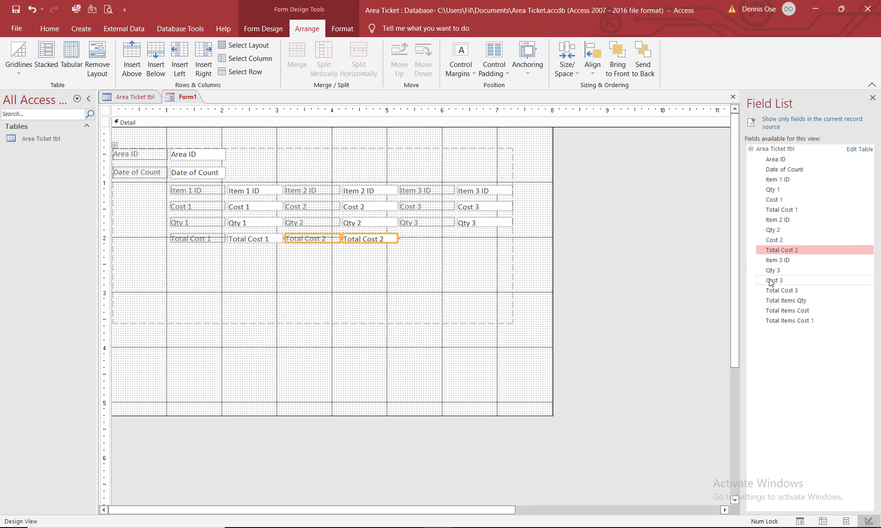
left_click_drag(779, 291, 434, 237)
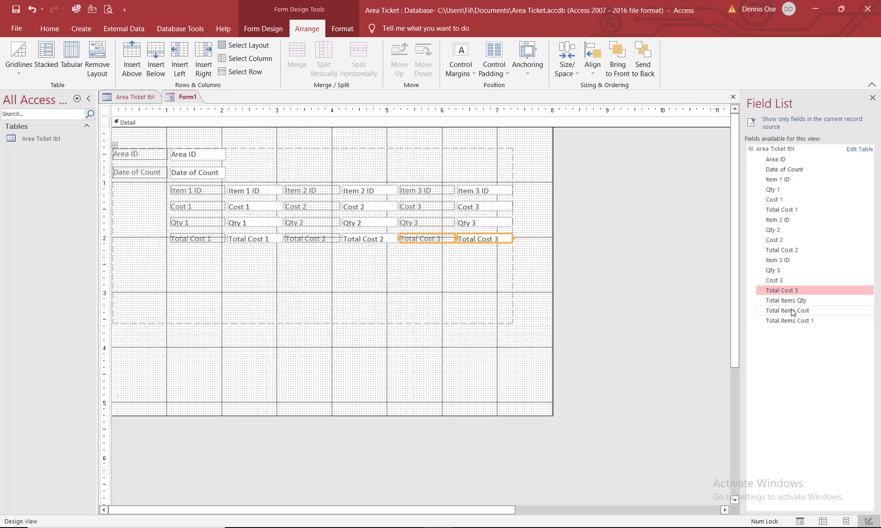
Step: Place the Total Items Cost field two rows beneath the Total Cost row and display the form in Form View
left_click_drag(791, 313, 457, 270)
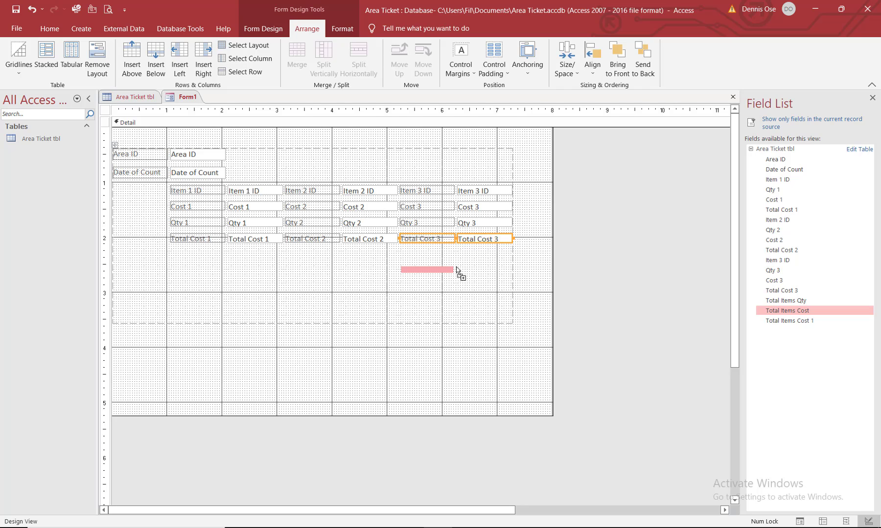
left_click_drag(456, 269, 456, 270)
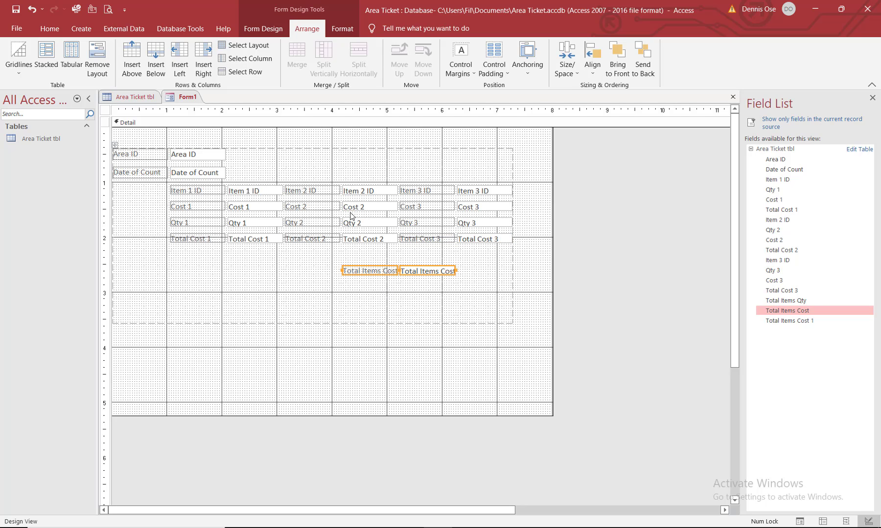
left_click(46, 29)
left_click(17, 58)
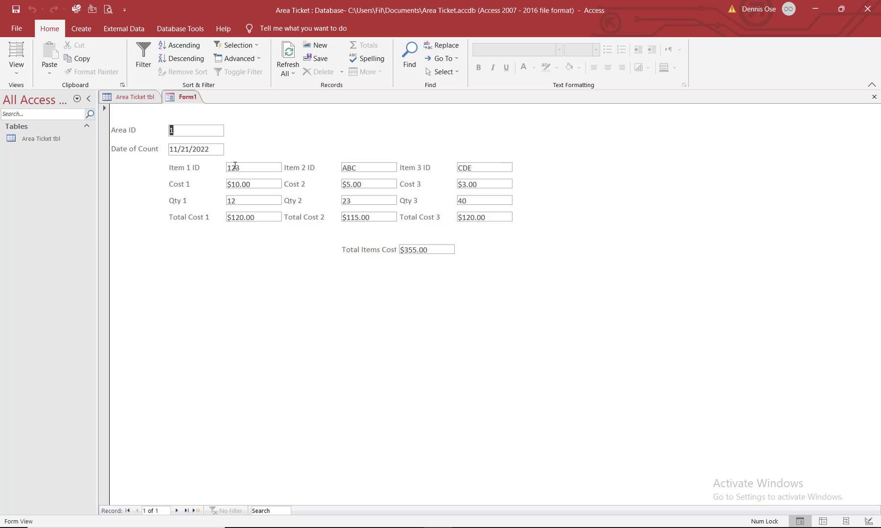
Step: In Layout View, move the Item 1, 2 and 3 ID labels up to the Date of Count row and Item 2's text box beneath its label
left_click(21, 68)
left_click(54, 147)
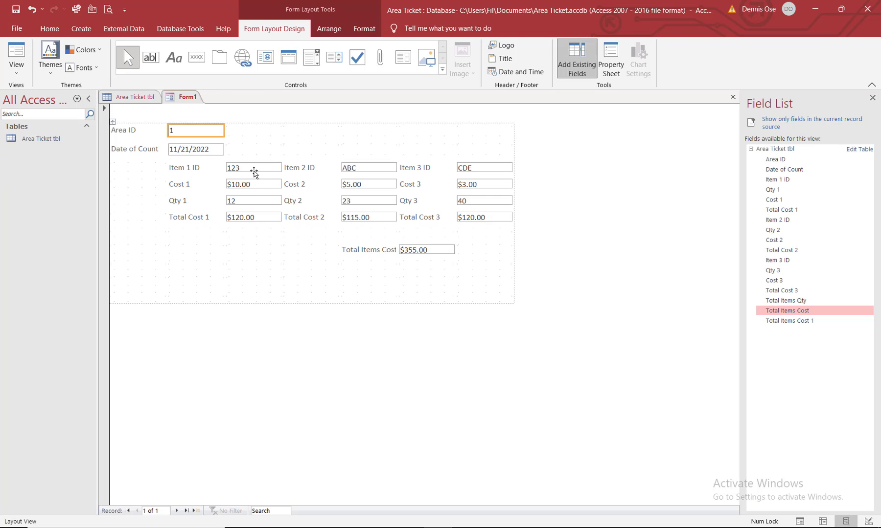
left_click(254, 171)
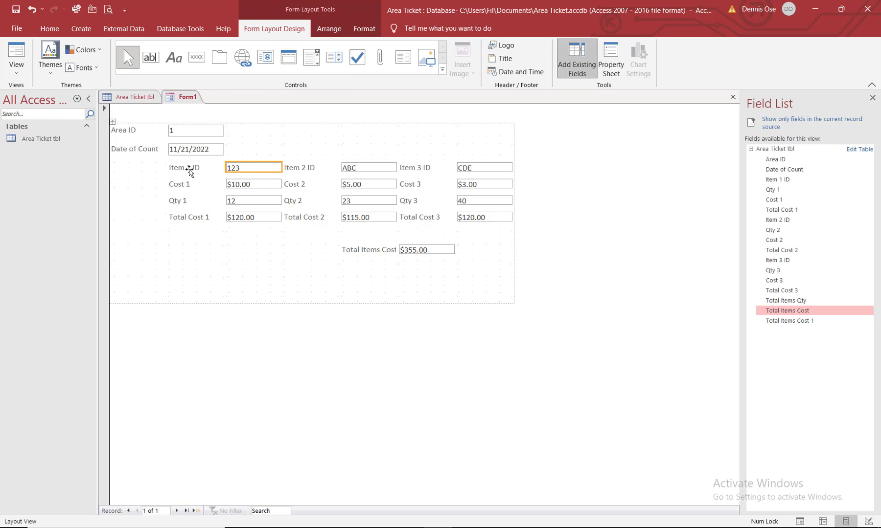
left_click_drag(189, 172, 251, 159)
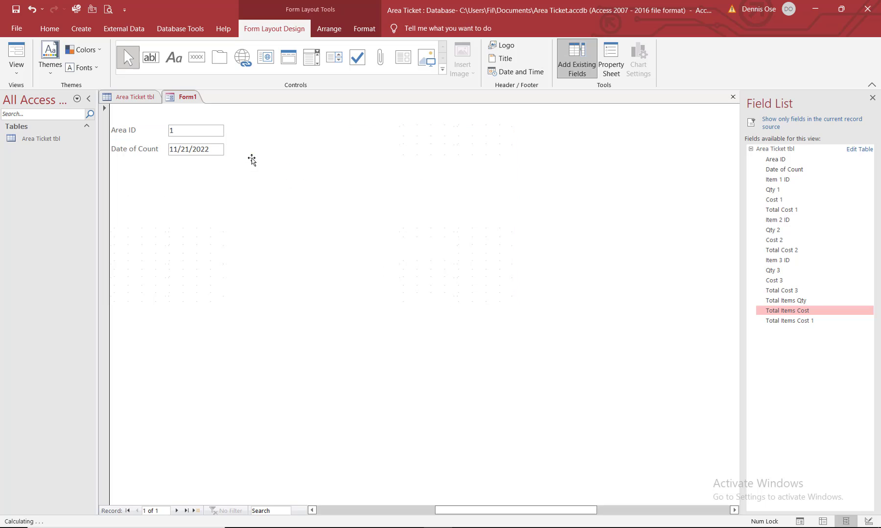
left_click_drag(303, 171, 317, 157)
left_click(415, 170)
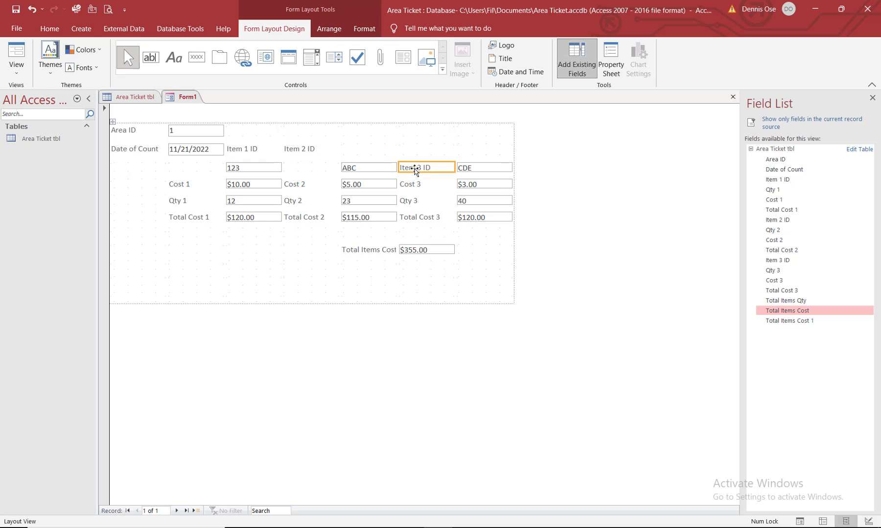
left_click_drag(414, 170, 413, 154)
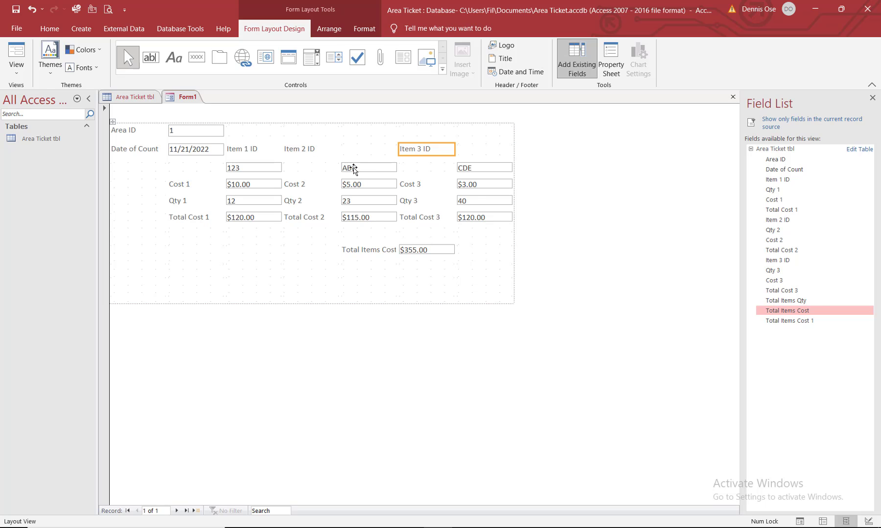
left_click_drag(354, 169, 325, 169)
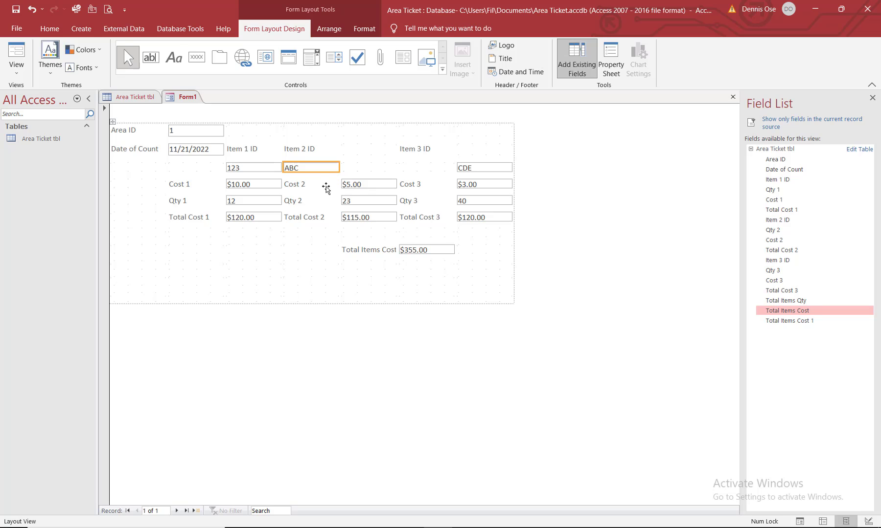
Step: Shorten the Cost 1 and Qty 1 labels to "Cost" and "Qty" and narrow the column that holds them
left_click(302, 185)
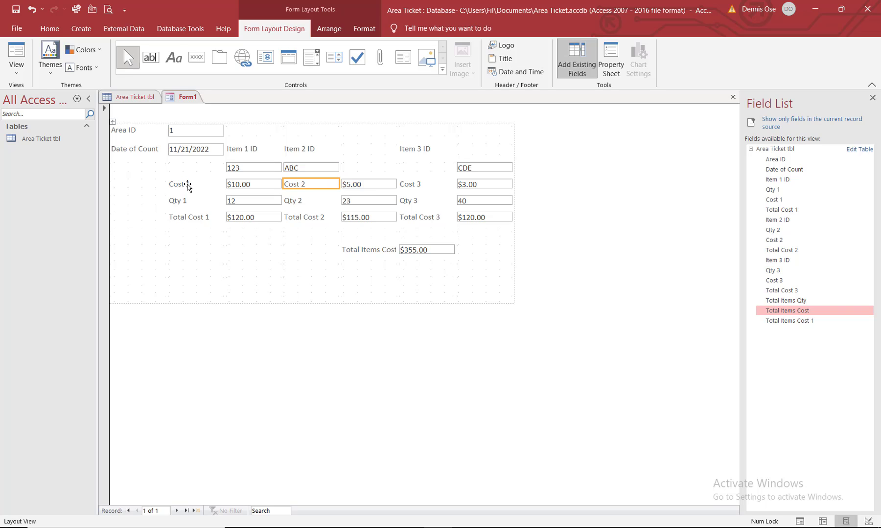
left_click(187, 185)
left_click(188, 185)
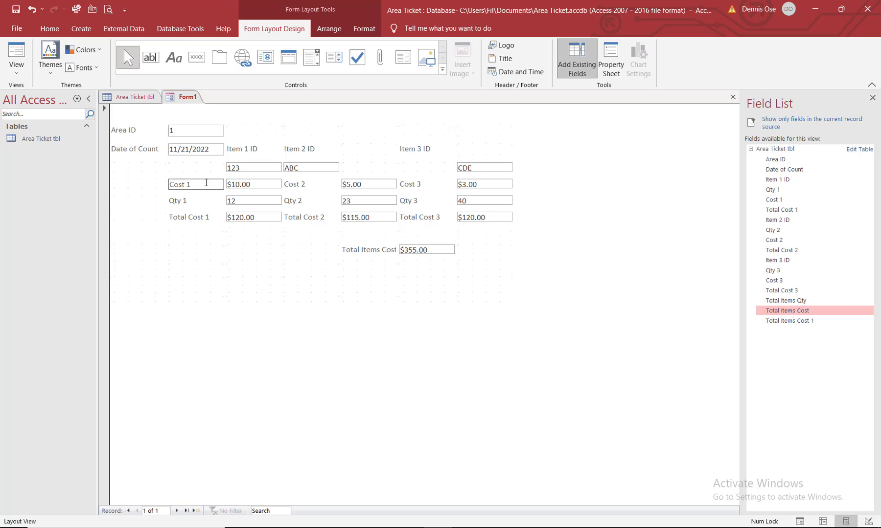
left_click_drag(227, 185, 189, 200)
left_click(174, 235)
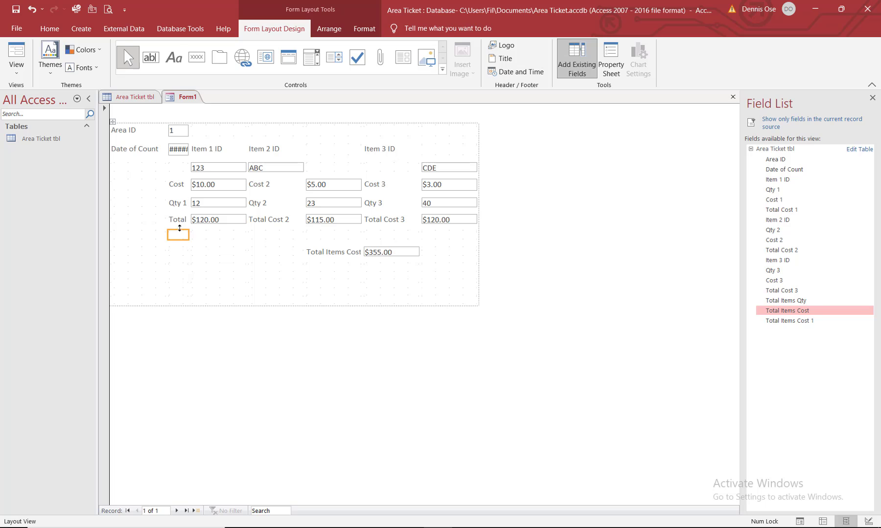
left_click(178, 203)
double_click(186, 203)
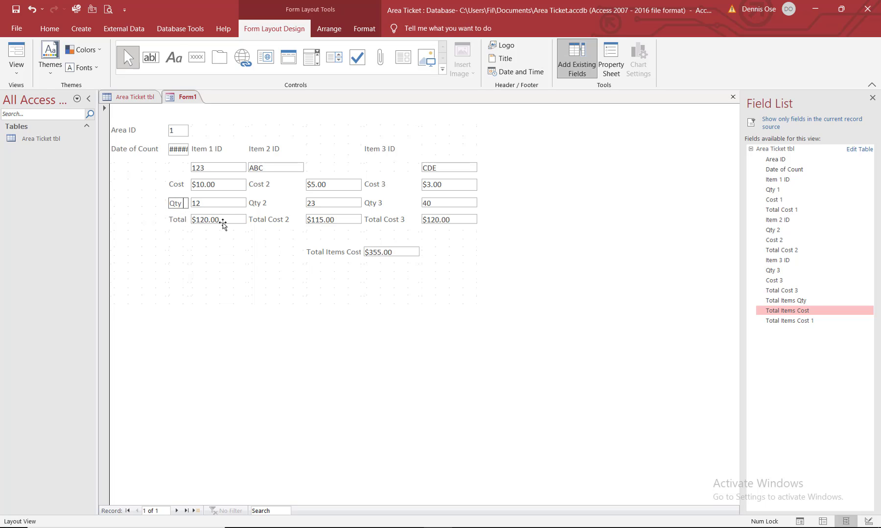
Step: Delete the Cost 2, Qty 2 and Total Cost 2 labels and move their text boxes into the column beneath Item 2 ID
left_click(275, 184)
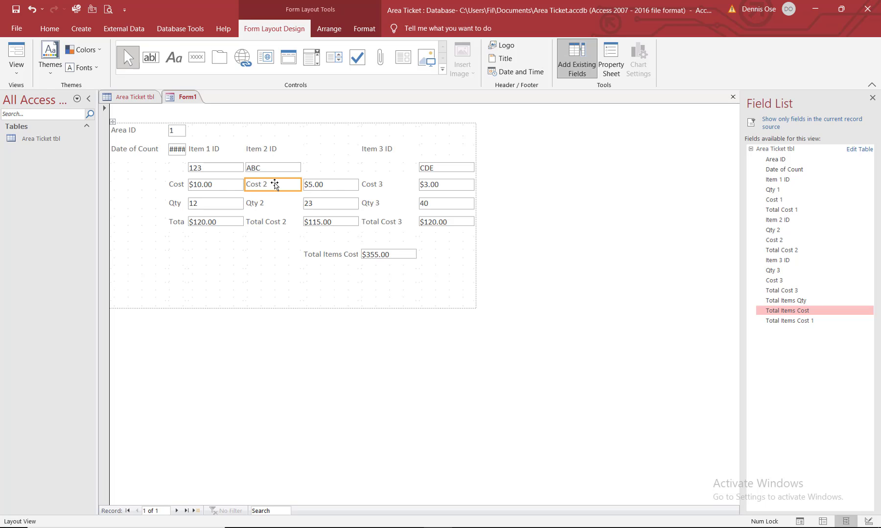
key("Delete")
left_click(272, 202)
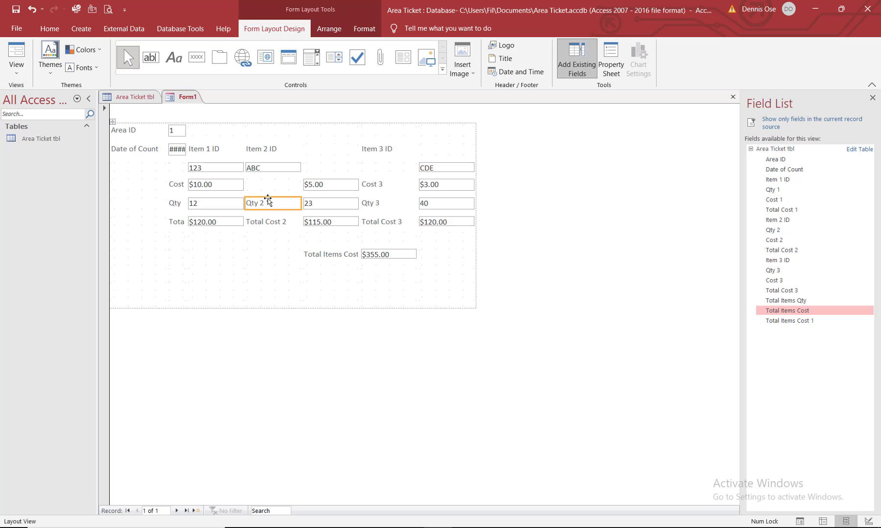
key("Delete")
left_click(274, 223)
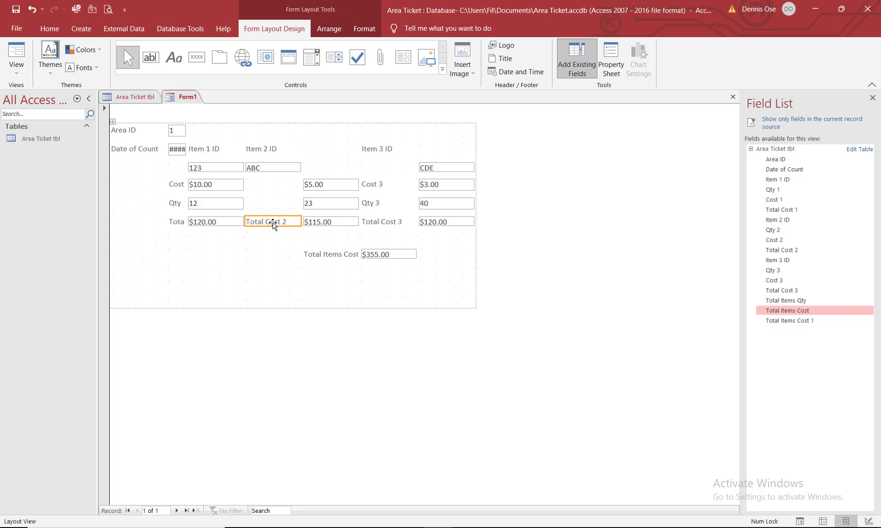
key("Delete")
left_click_drag(306, 184, 277, 224)
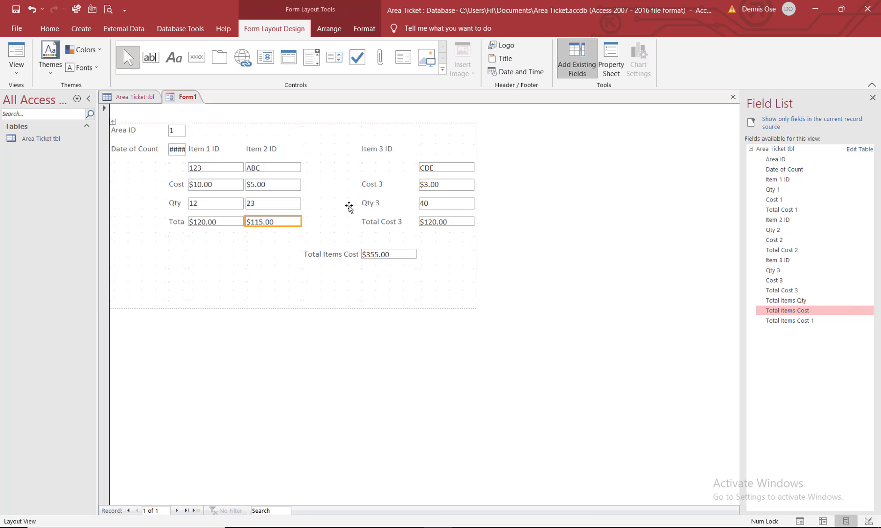
Step: Delete the Cost 3, Qty 3 and Total Cost 3 labels and move the Item 3 ID label next to Item 2 ID
left_click(373, 184)
key("Delete")
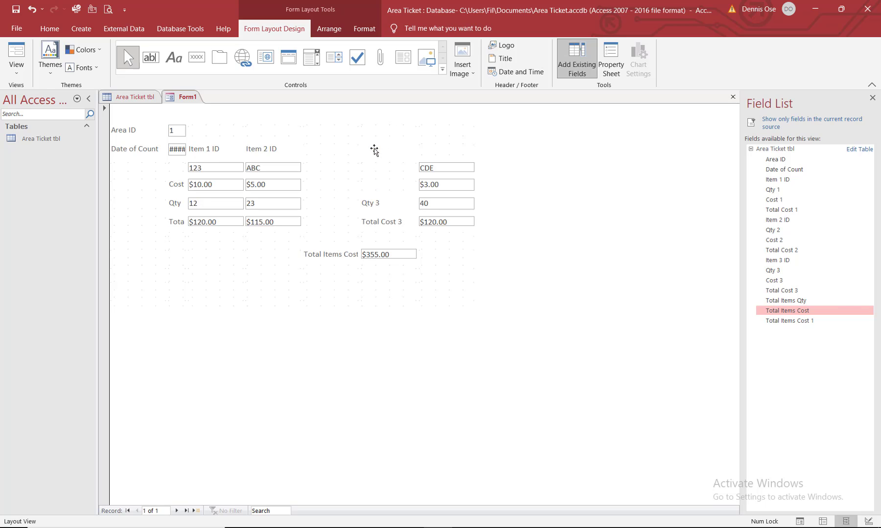
left_click_drag(373, 149, 334, 153)
left_click(374, 206)
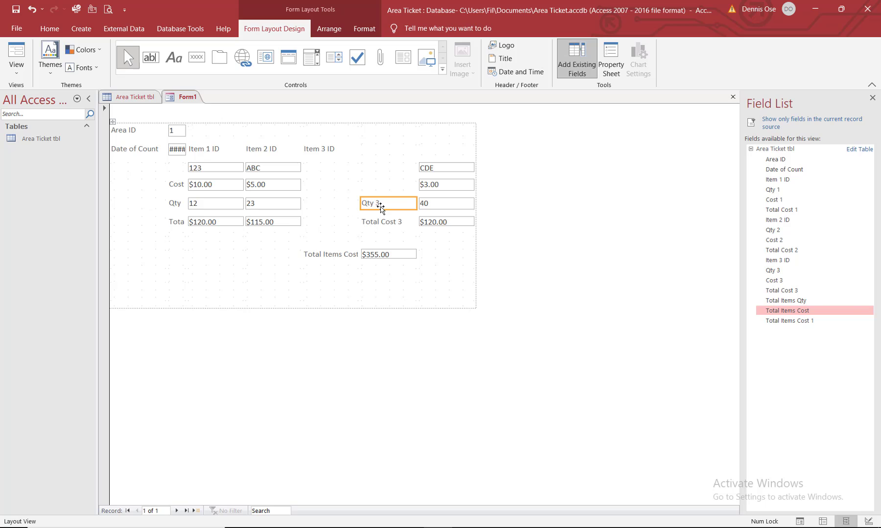
key("Delete")
left_click(381, 221)
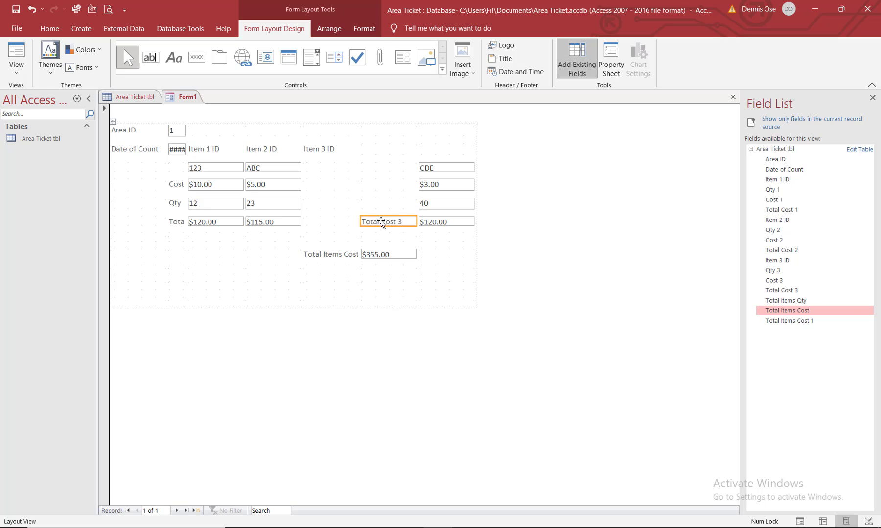
key("Delete")
Step: Move the third item's ID, cost, quantity and total cost text boxes into the column beneath the Item 3 ID label
left_click_drag(428, 169, 337, 171)
left_click_drag(432, 189, 332, 185)
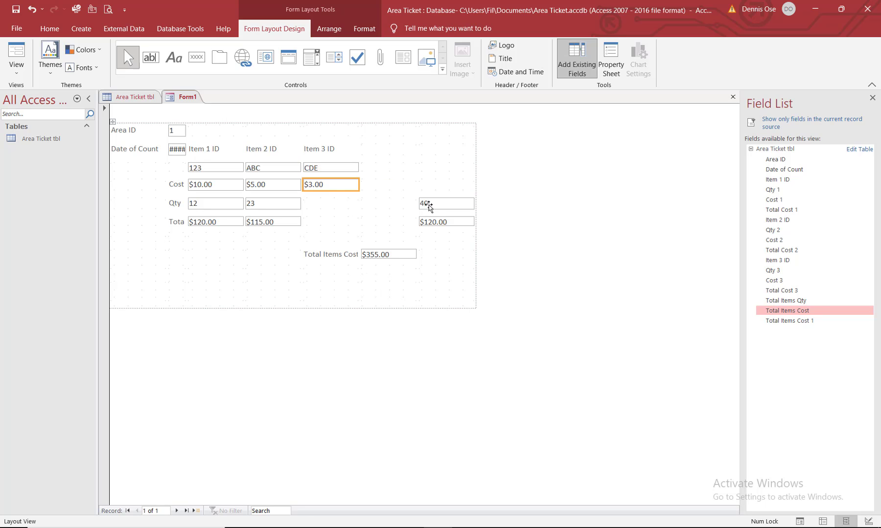
left_click_drag(428, 202, 334, 205)
left_click_drag(424, 222, 338, 225)
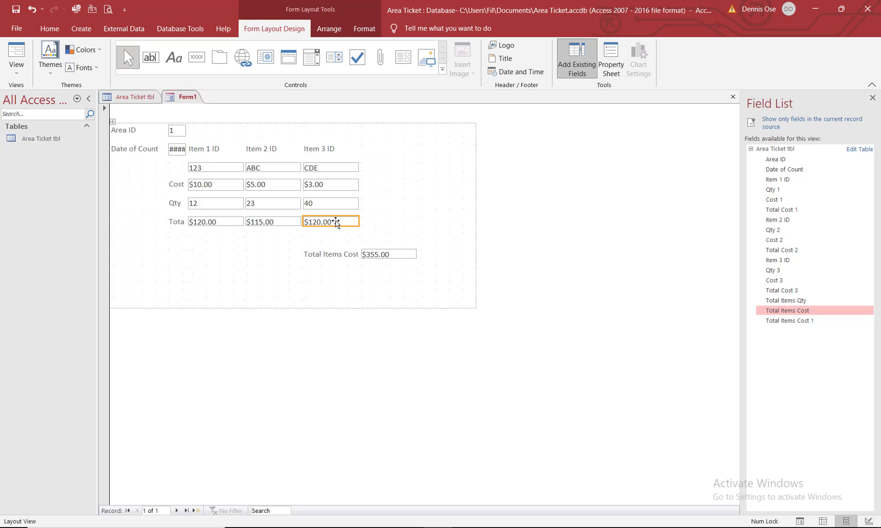
left_click(178, 223)
left_click_drag(177, 222, 390, 171)
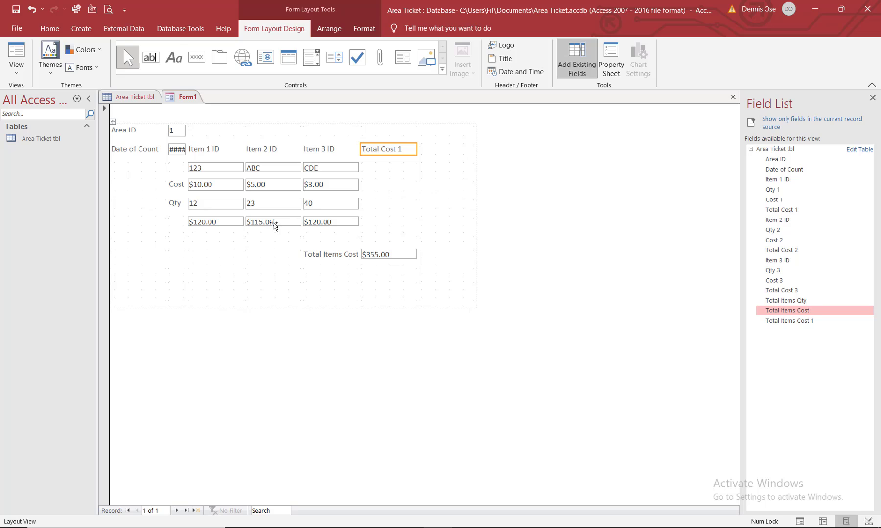
mouse_move(221, 223)
left_mouse_down()
mouse_move(375, 174)
mouse_move(228, 226)
left_mouse_up()
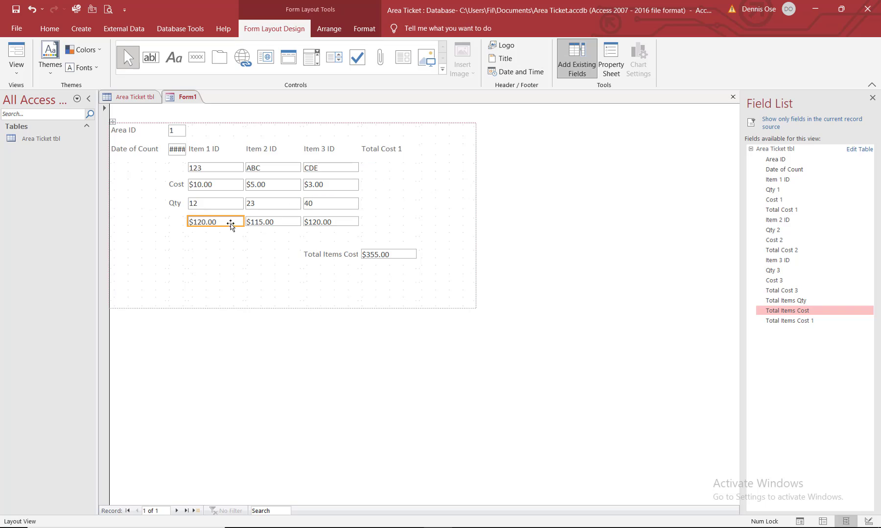
left_click(234, 254)
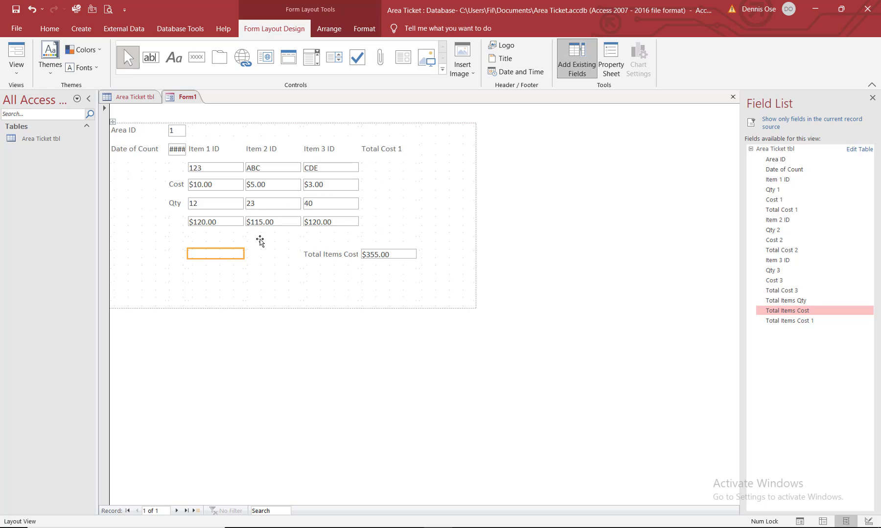
left_click_drag(391, 148, 177, 222)
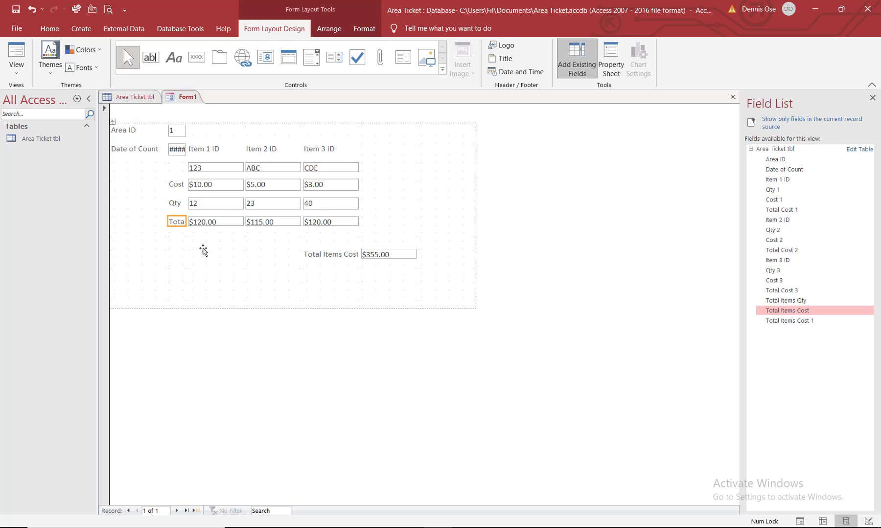
Step: Widen the column holding the row labels on both sides until the Total Cost 1 label and the full date fit
left_click(174, 234)
left_click(173, 223)
left_click_drag(168, 221, 151, 222)
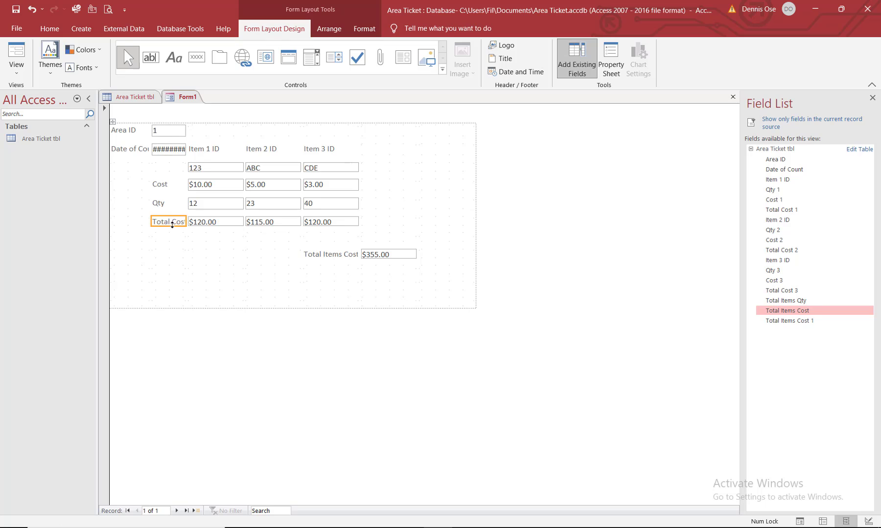
left_click(181, 148)
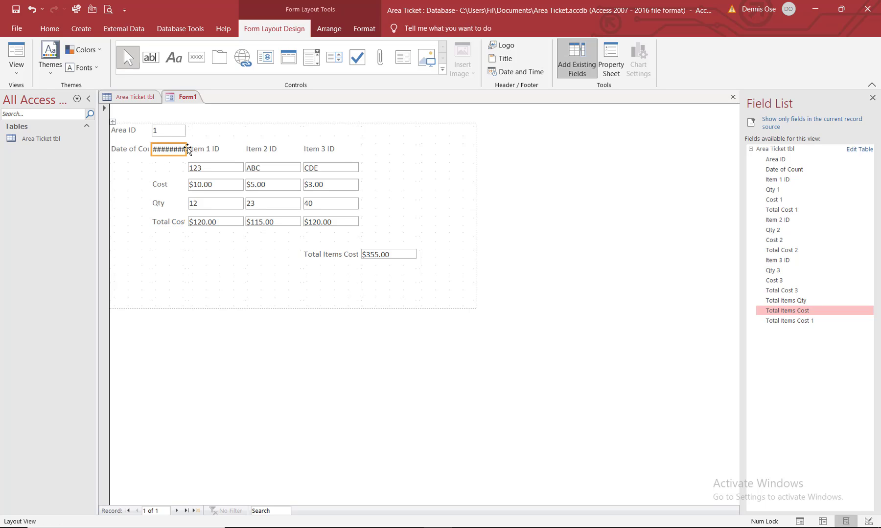
left_click_drag(185, 147, 195, 147)
left_click_drag(204, 147, 206, 147)
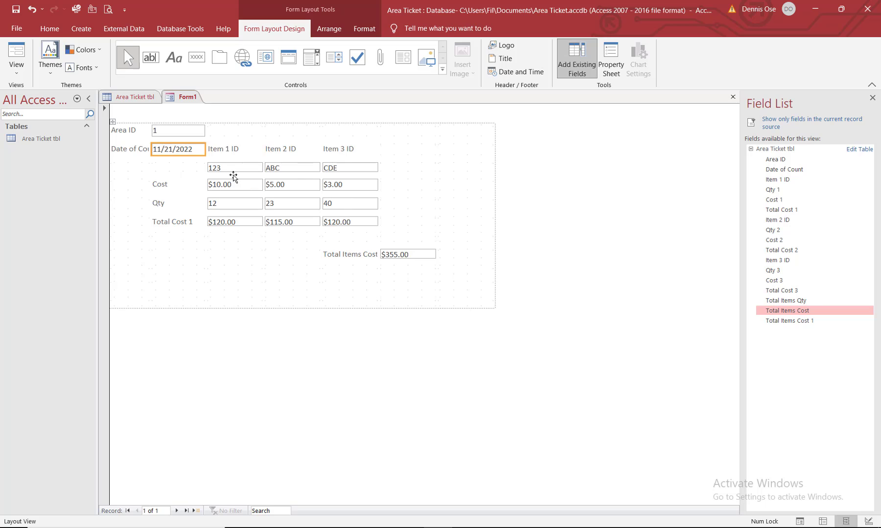
Step: Shorten the Total Cost 1 row label to "Total"
double_click(185, 222)
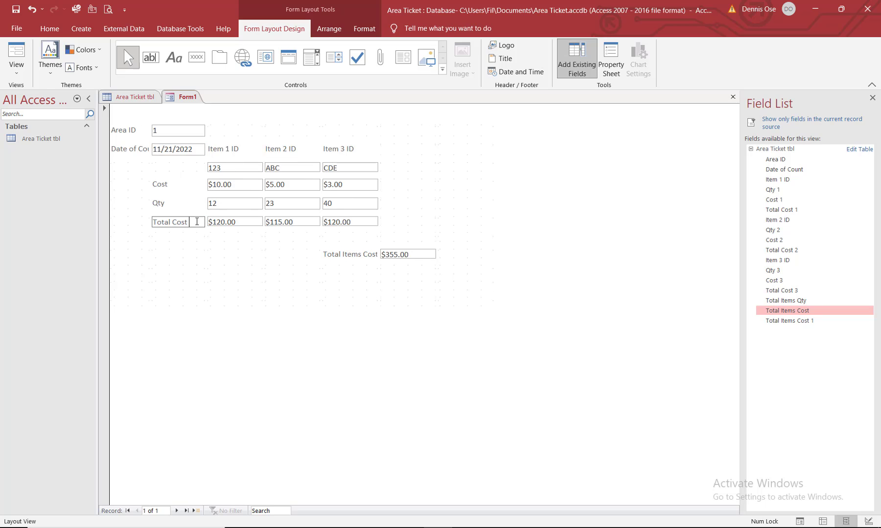
key("BackSpace")
left_click(197, 256)
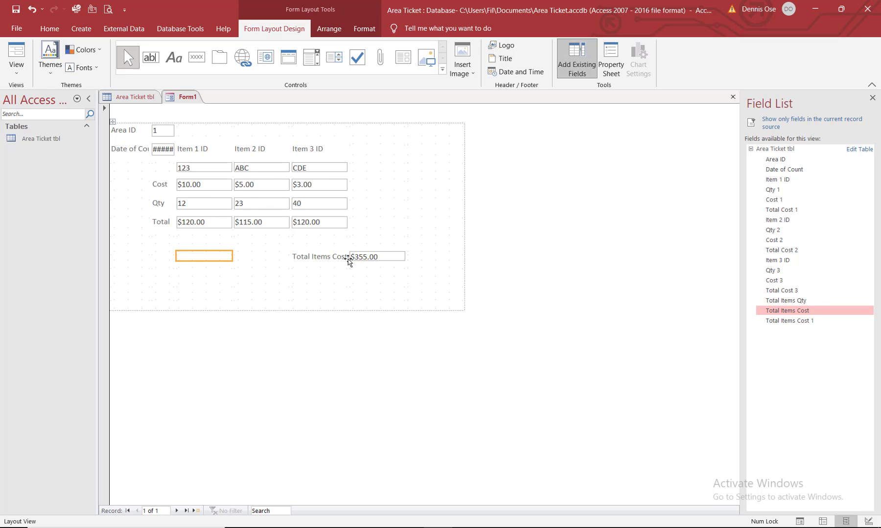
Step: Move the Total Items Cost text box to the end of the Total row and its label into the Date of Count row above it
left_click_drag(367, 257, 390, 238)
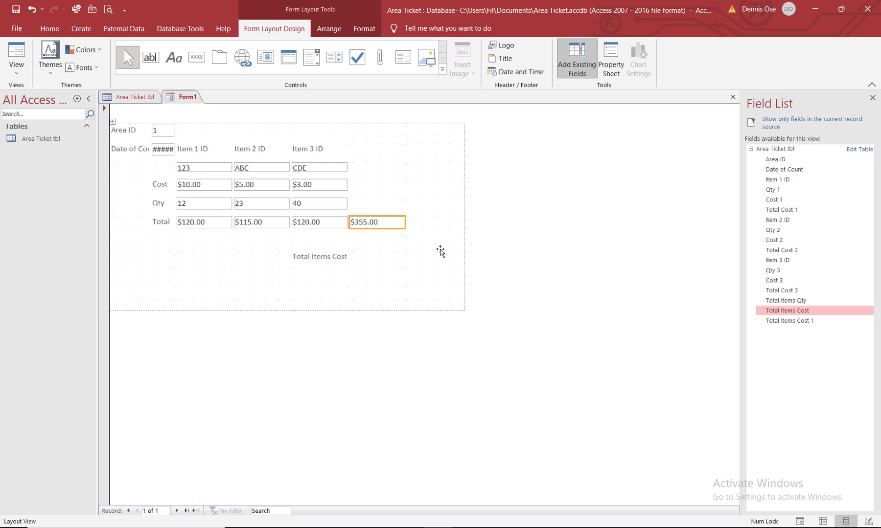
left_click_drag(328, 258, 368, 163)
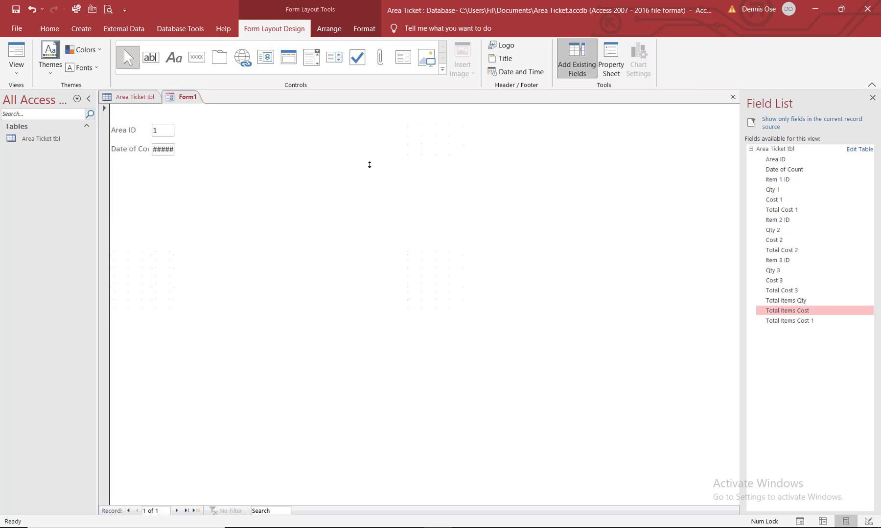
left_click(413, 171)
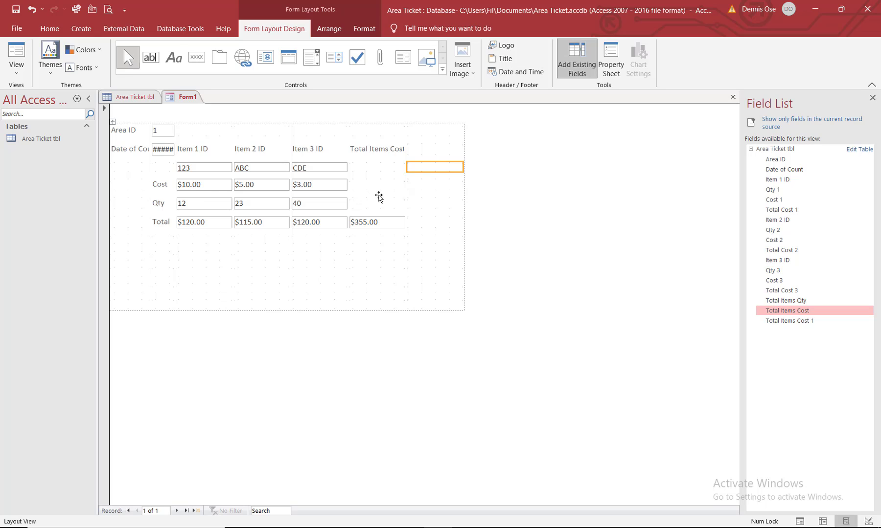
left_click(369, 168)
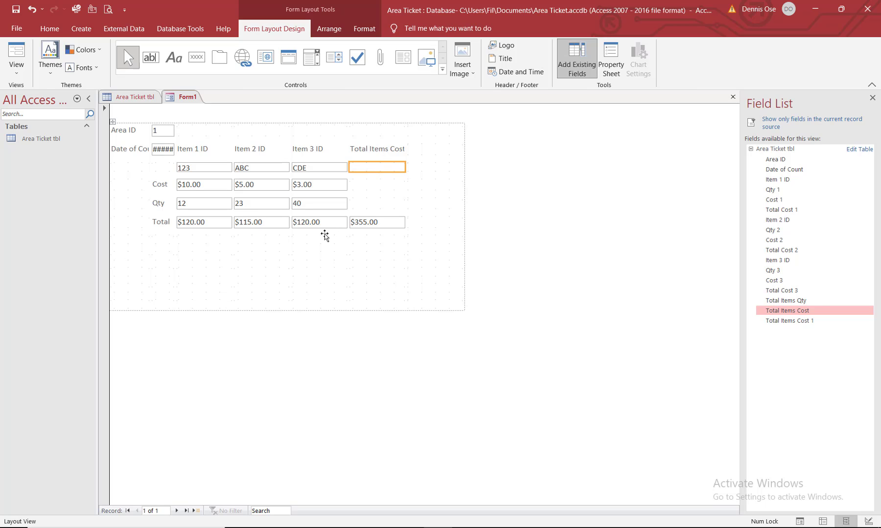
Step: Widen the Date of Count text box column until the full date fits
left_click(172, 150)
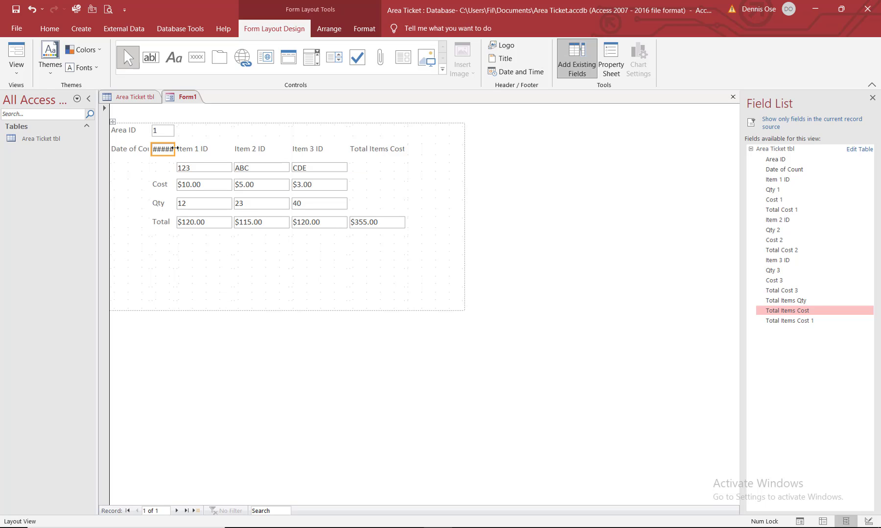
left_click_drag(175, 147, 201, 148)
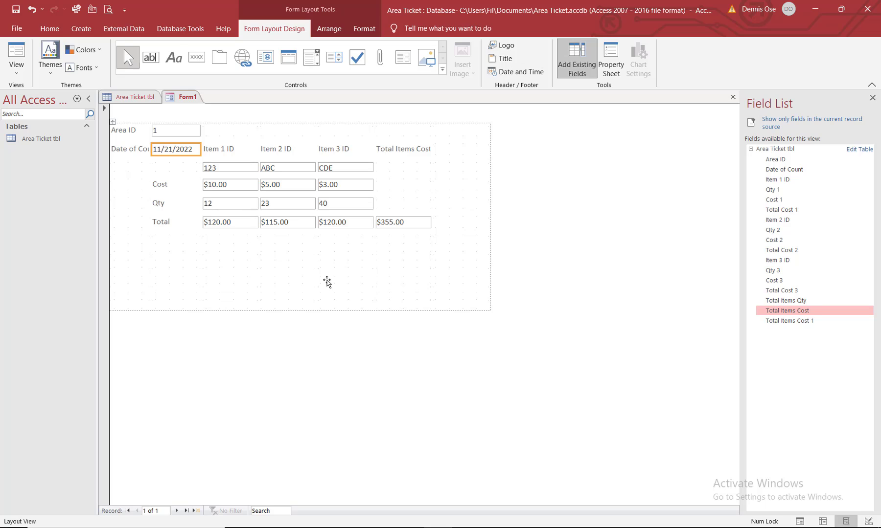
left_click(182, 131)
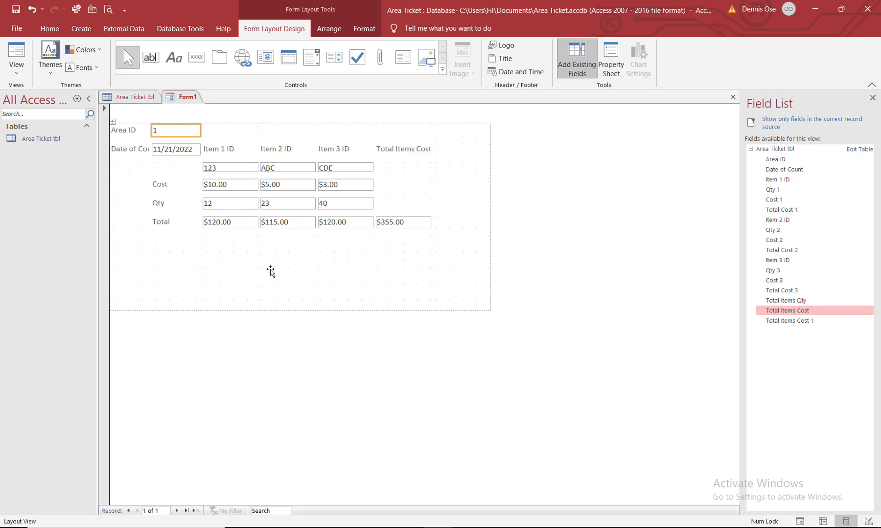
Step: Examine the form's layout on the page in Print Preview and return to Layout View
left_click(108, 11)
left_click(480, 261)
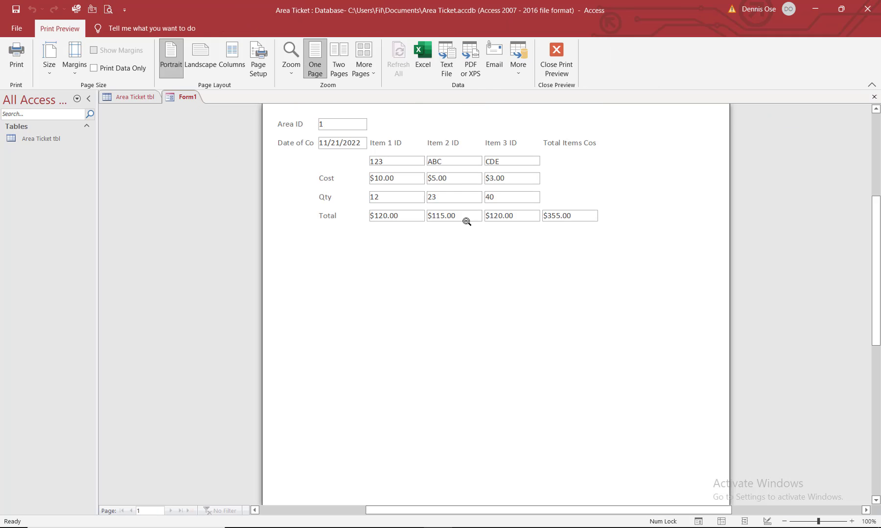
scroll(466, 222, "up", 1)
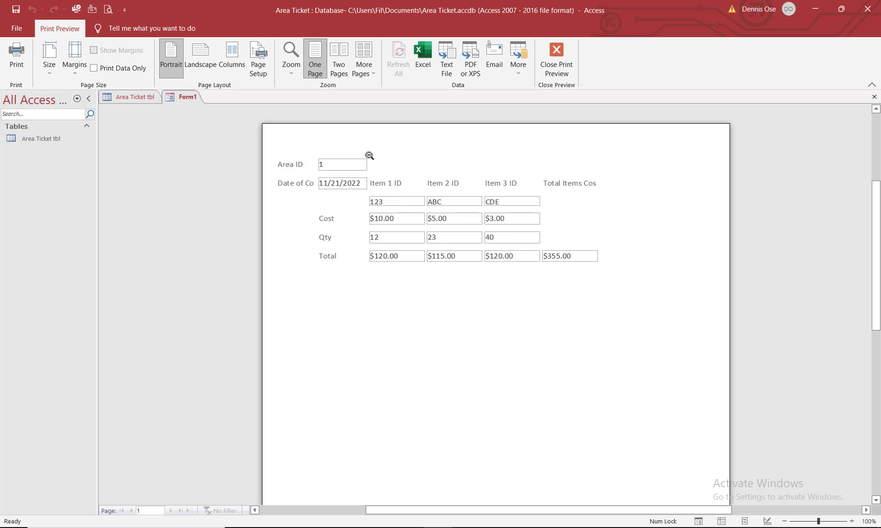
left_click(560, 67)
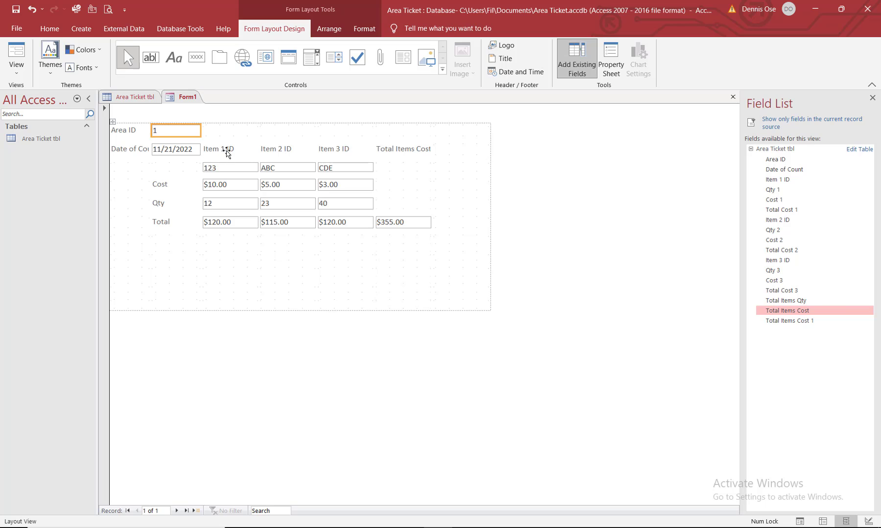
Step: Move the Item 1 ID label in front of the item text boxes as the row label "Item" and rewiden its column to fit the date
left_click_drag(227, 153, 175, 168)
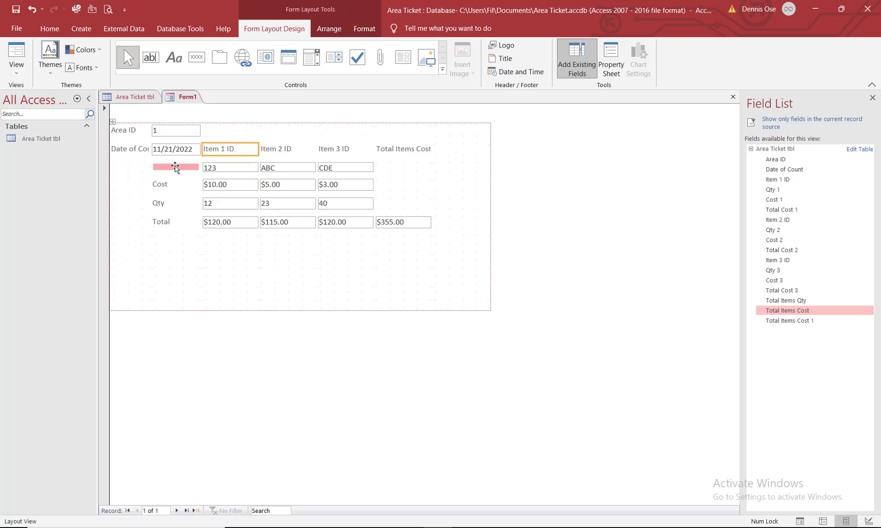
left_click_drag(176, 167, 175, 167)
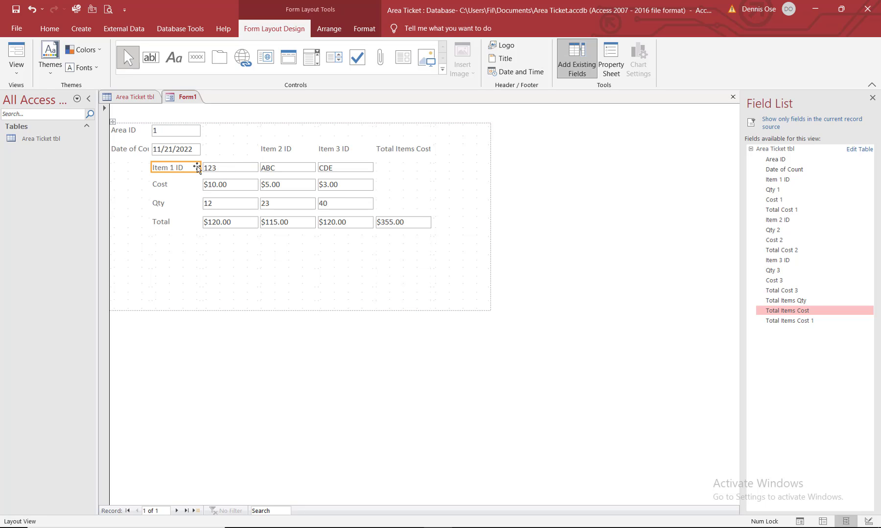
double_click(199, 168)
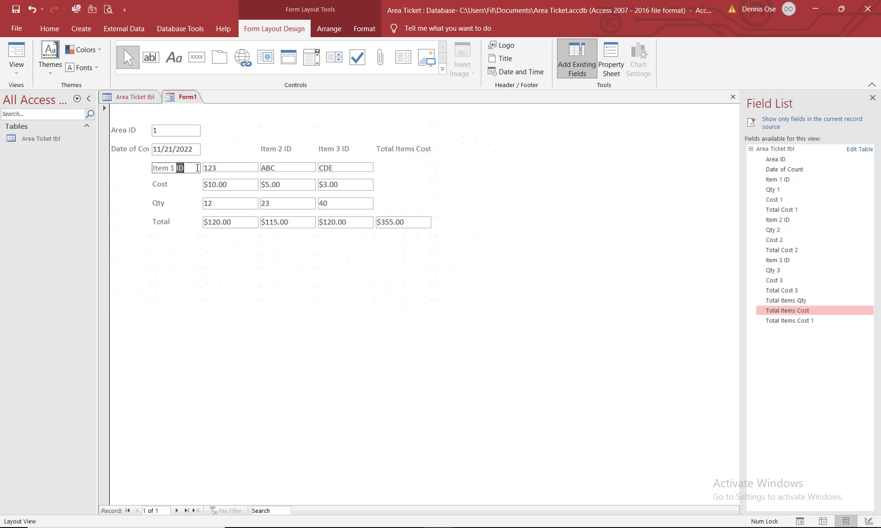
left_click(197, 168)
left_click(234, 269)
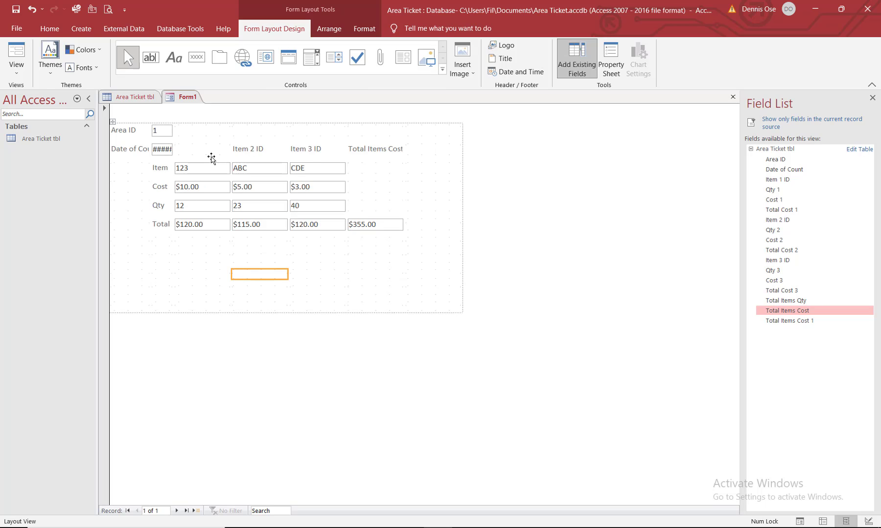
left_click(166, 149)
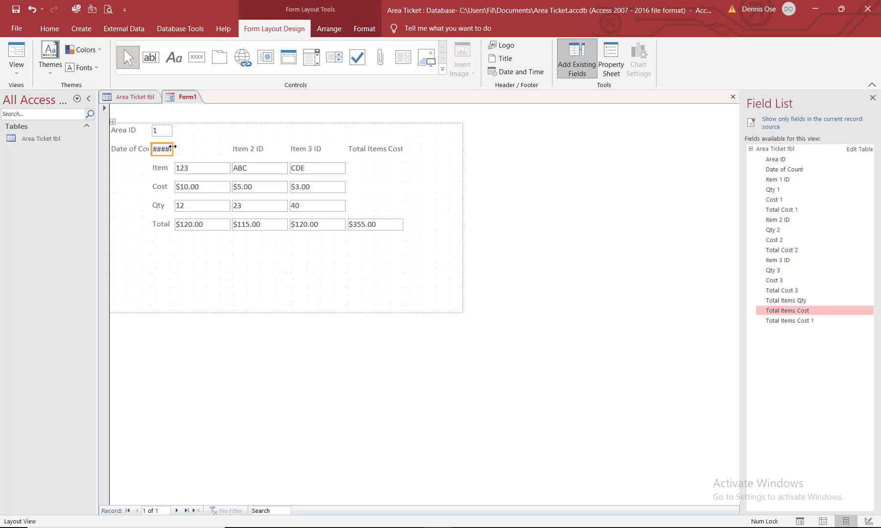
left_click_drag(172, 147, 199, 148)
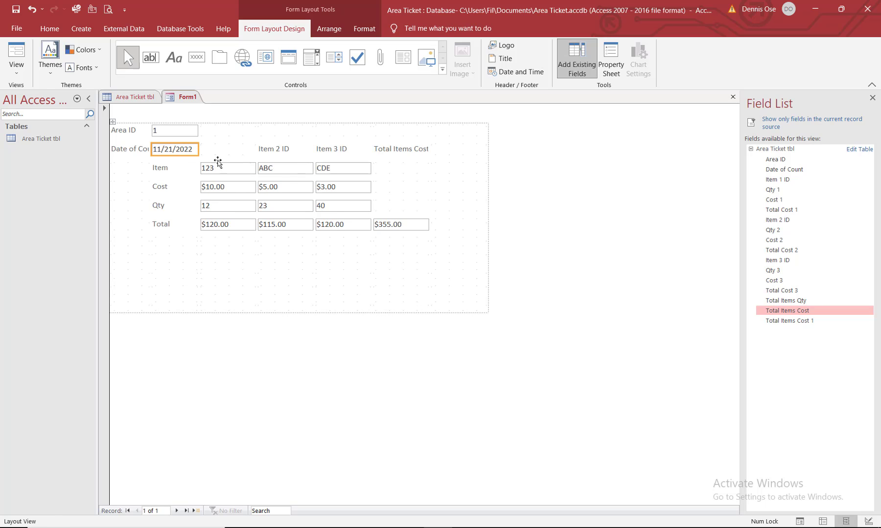
Step: Delete the Item 2 ID and Item 3 ID labels from the Date of Count row
left_click(276, 153)
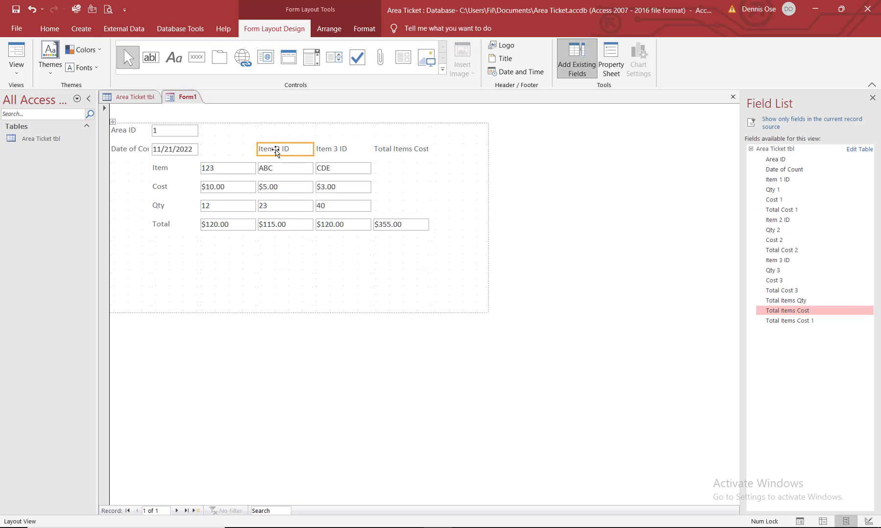
key("Delete")
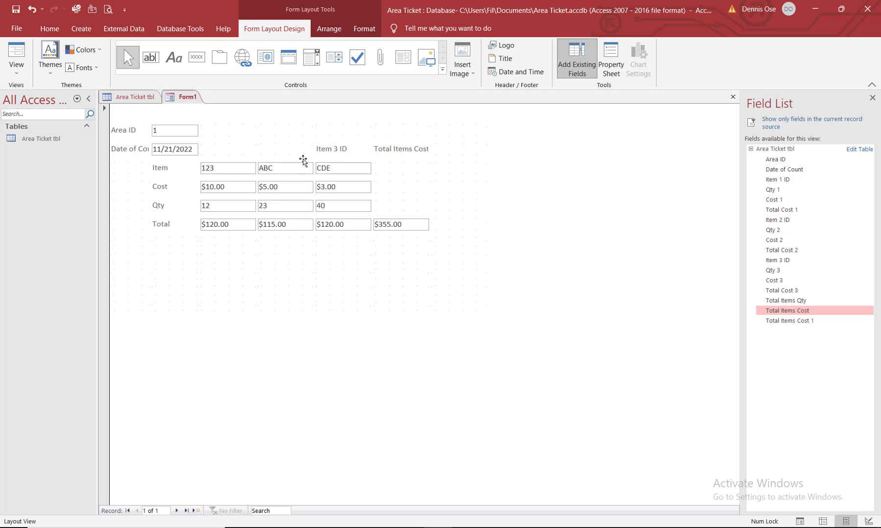
left_click(330, 149)
key("Delete")
Step: Enter the column headings 1, 2 and 3 in the empty cells above the three item columns
left_click(227, 154)
left_click(283, 149)
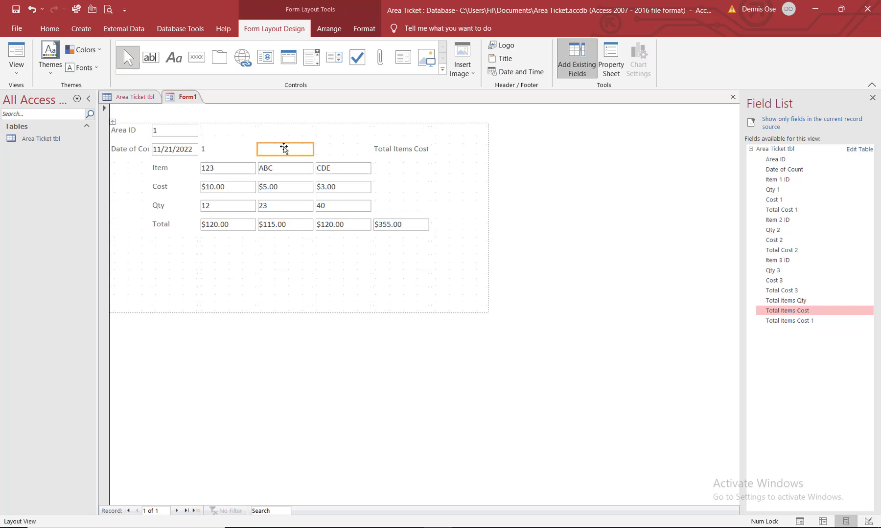
type("2")
left_click(342, 150)
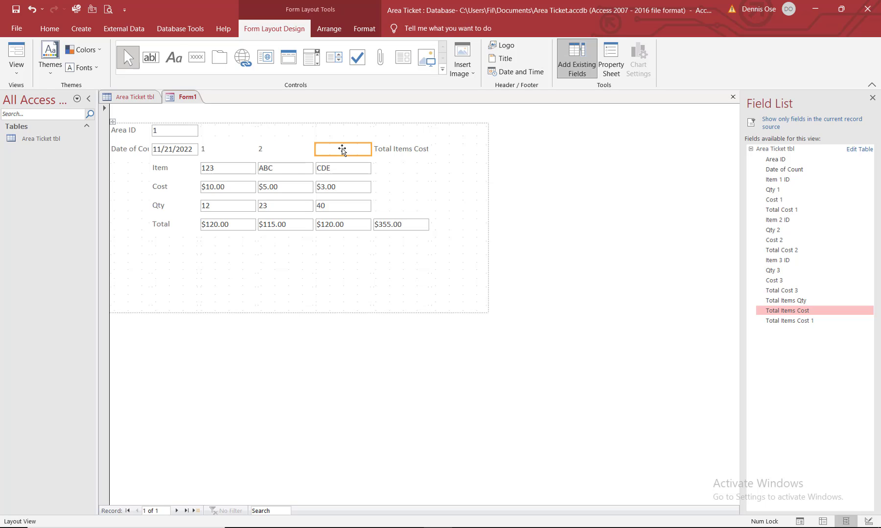
type("3")
left_click(316, 290)
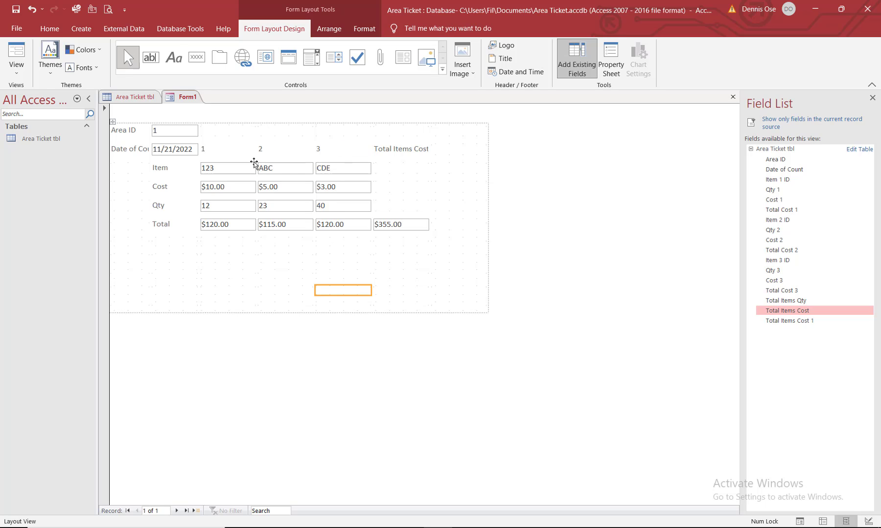
Step: Center the column headings 1, 2 and 3 above the item columns and check the result in Print Preview
left_click(236, 149)
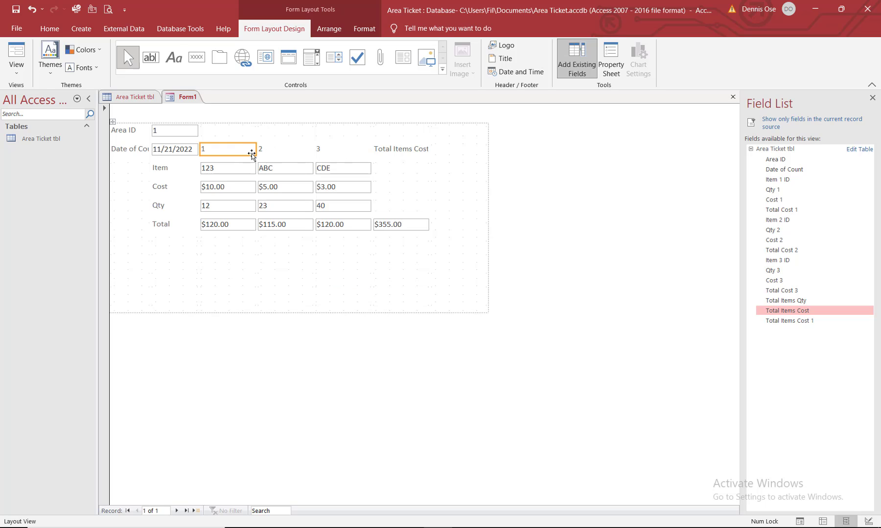
left_click(292, 148, "shift")
left_click(330, 150, "shift")
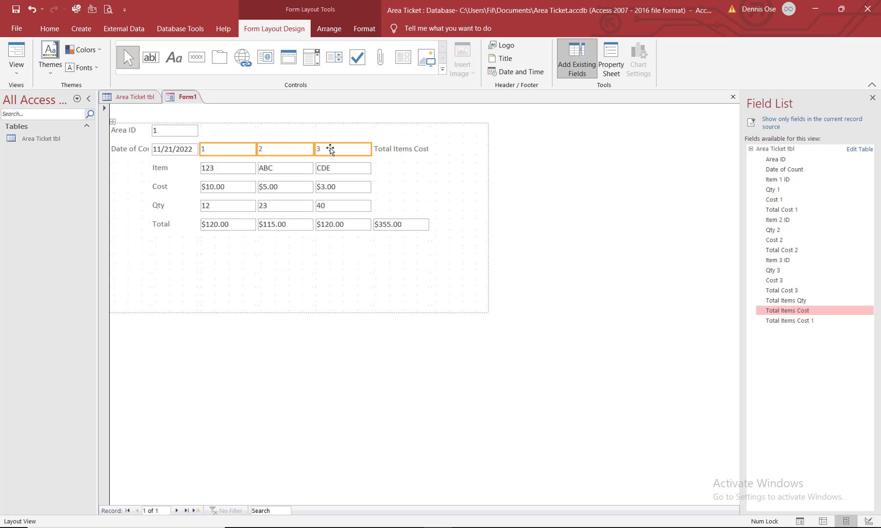
left_click(49, 28)
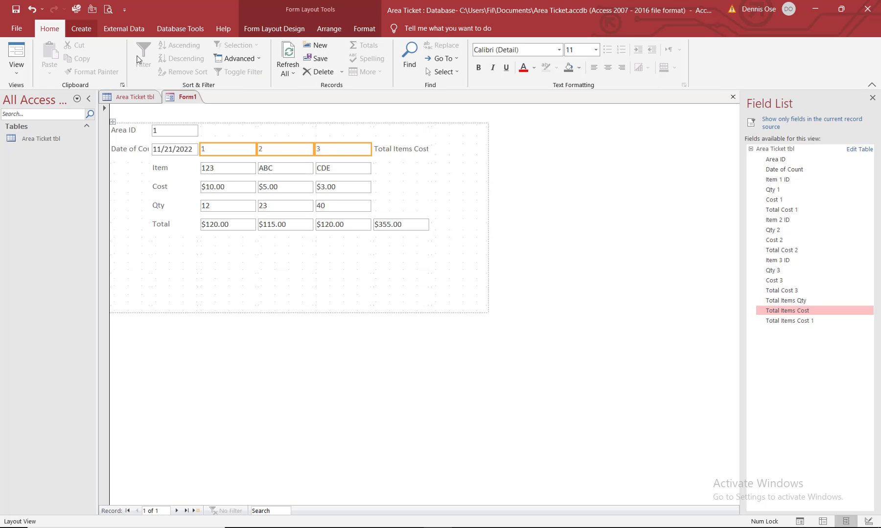
left_click(607, 68)
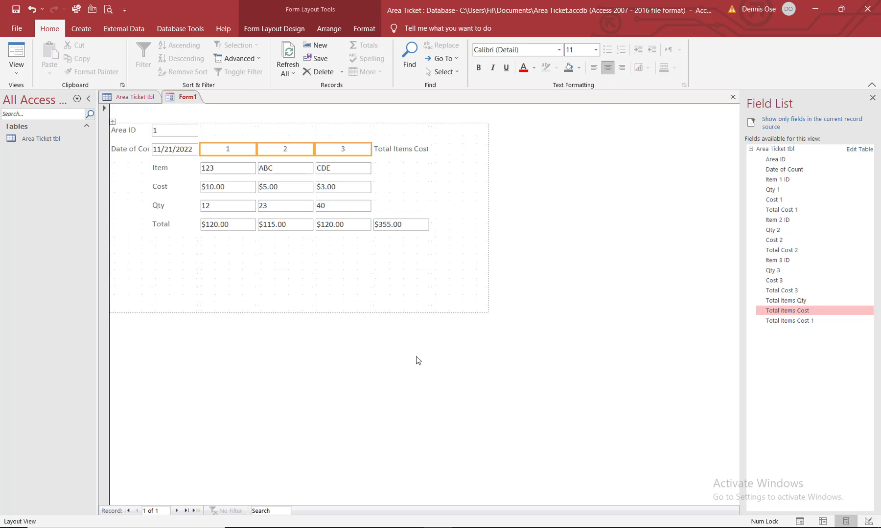
left_click(328, 340)
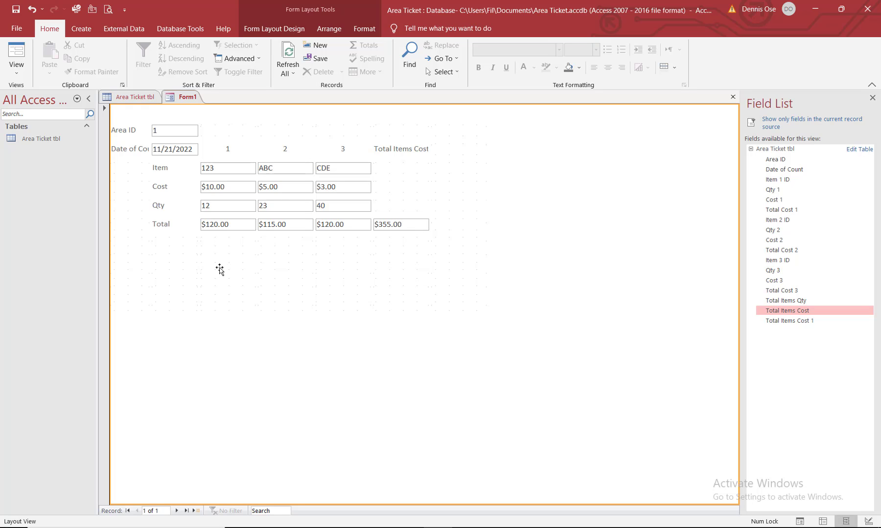
left_click(108, 9)
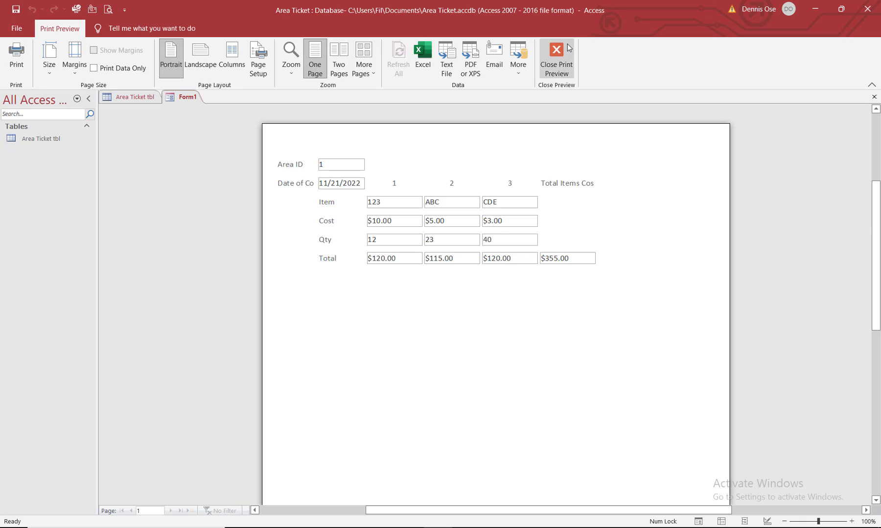
left_click(556, 54)
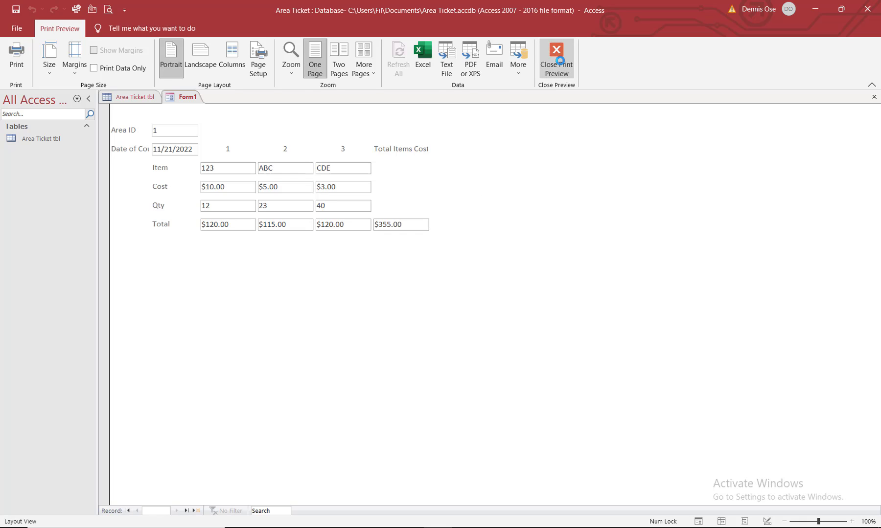
Step: Go to the new blank record and widen the Date of Count text box column and its label column to fit the full label
left_click(177, 511)
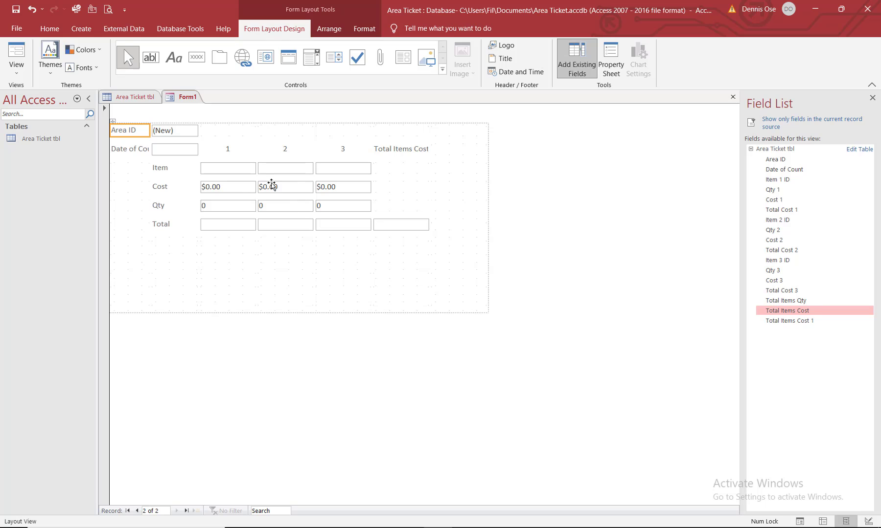
left_click(185, 149)
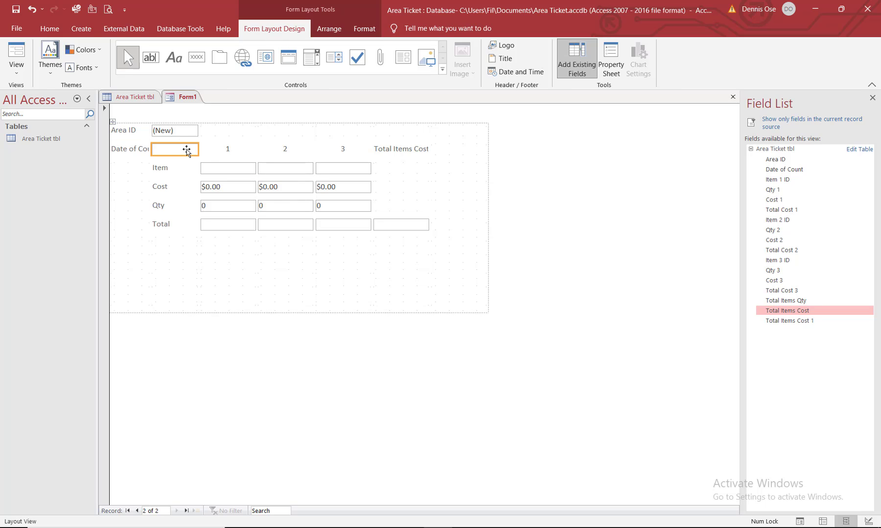
left_click_drag(197, 145, 216, 146)
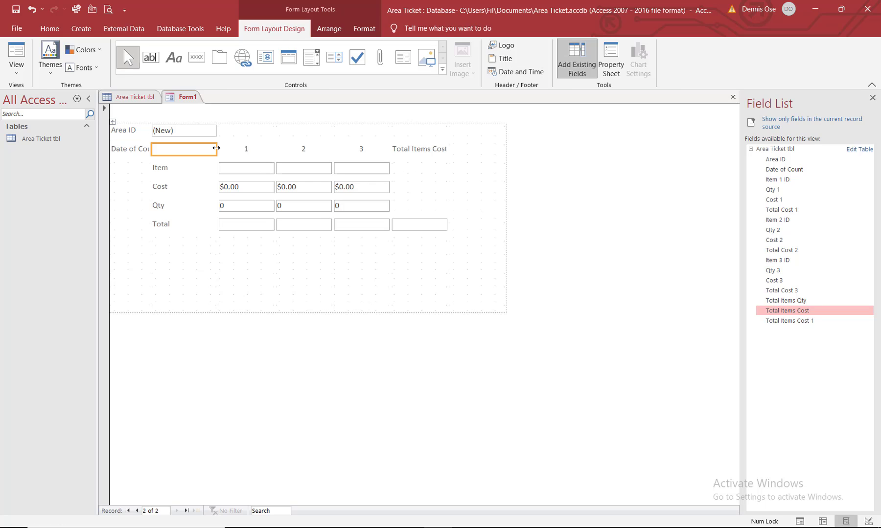
left_click(143, 156)
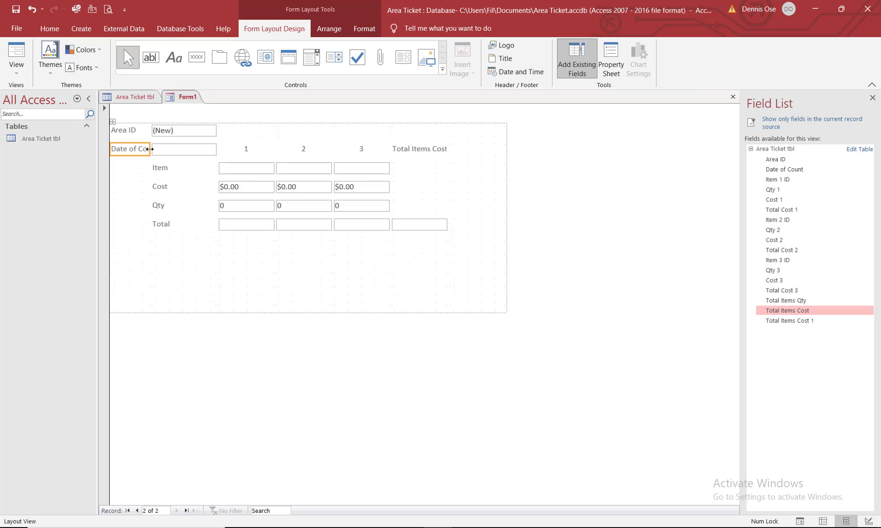
left_click_drag(166, 149, 181, 149)
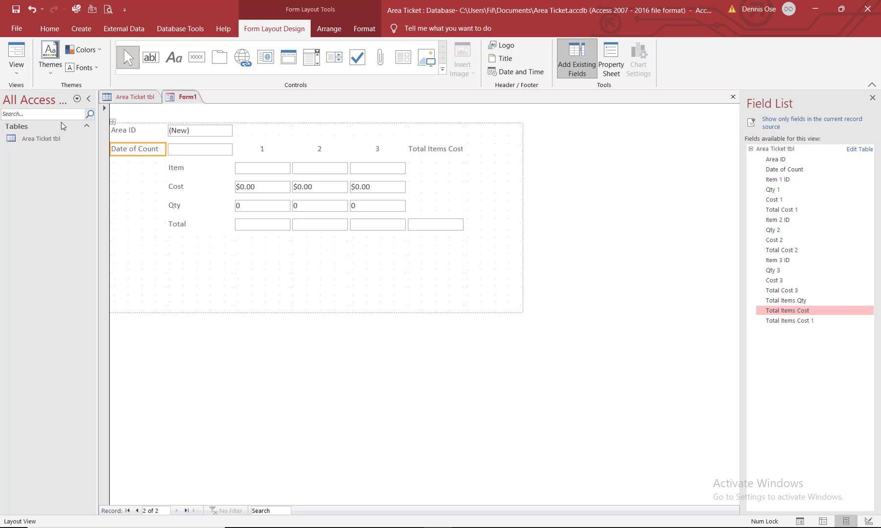
Step: Switch to Form View and set the new record's Date of Count to today's date from the calendar
left_click(16, 57)
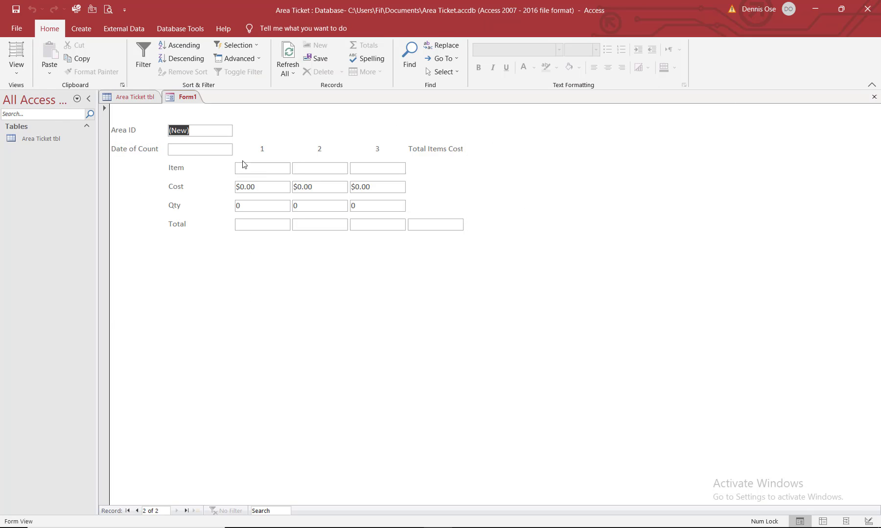
left_click(212, 150)
left_click(238, 149)
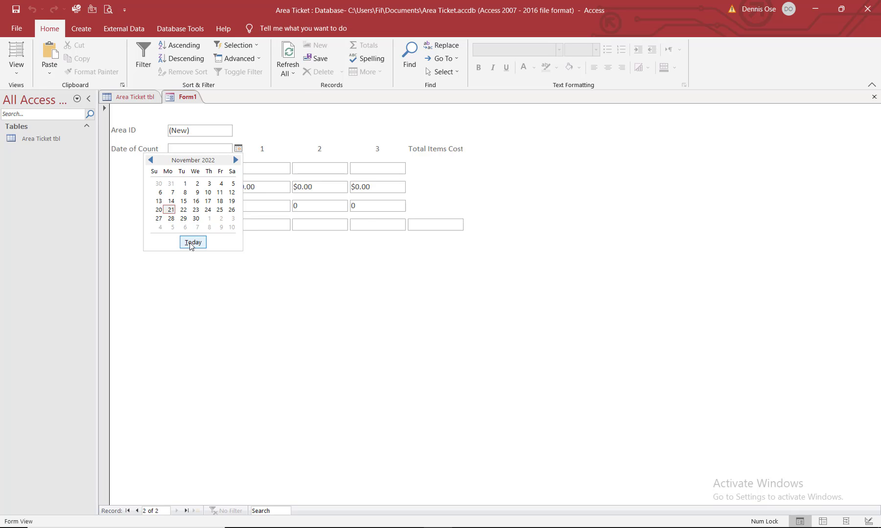
left_click(192, 242)
left_click(258, 167)
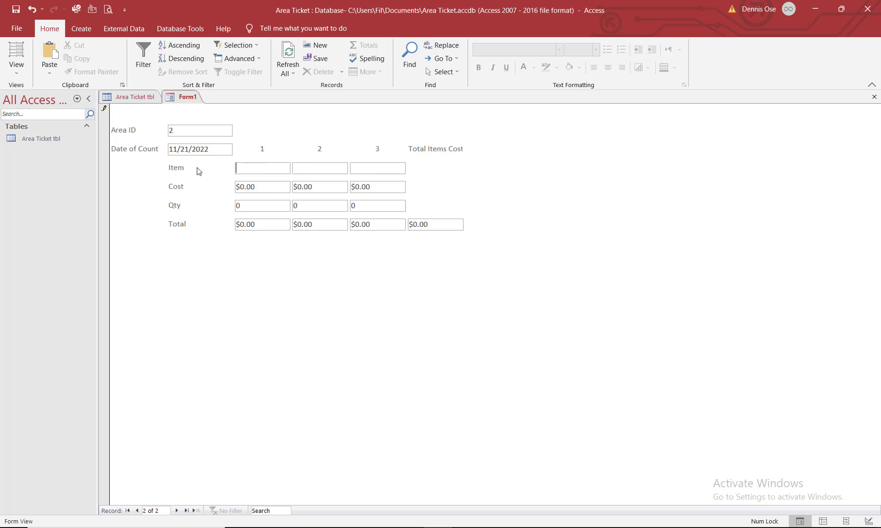
Step: Return to Layout View and change the row label "Item" to "Item ID"
left_click(16, 53)
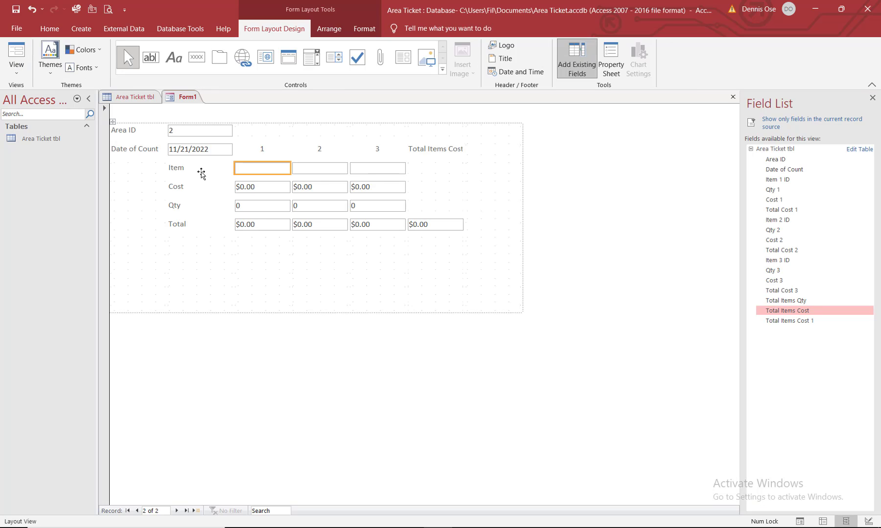
left_click(201, 171)
left_click(201, 171)
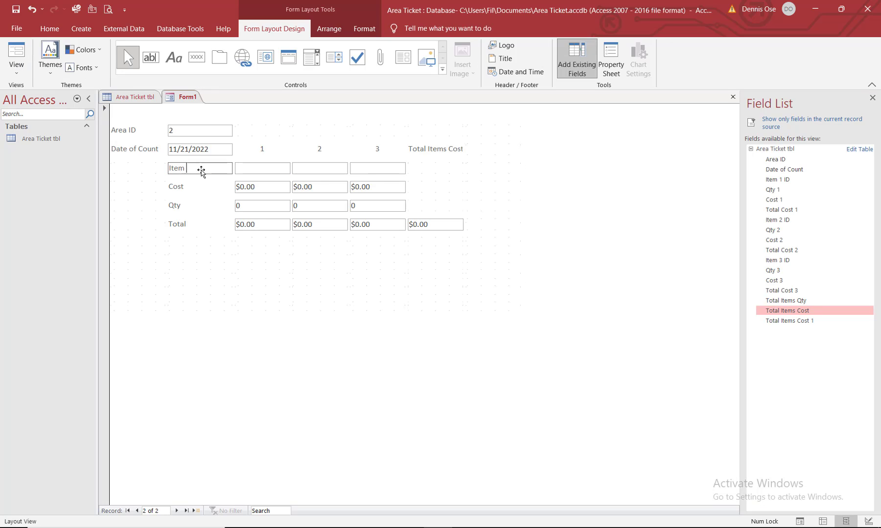
type("ID")
left_click(303, 260)
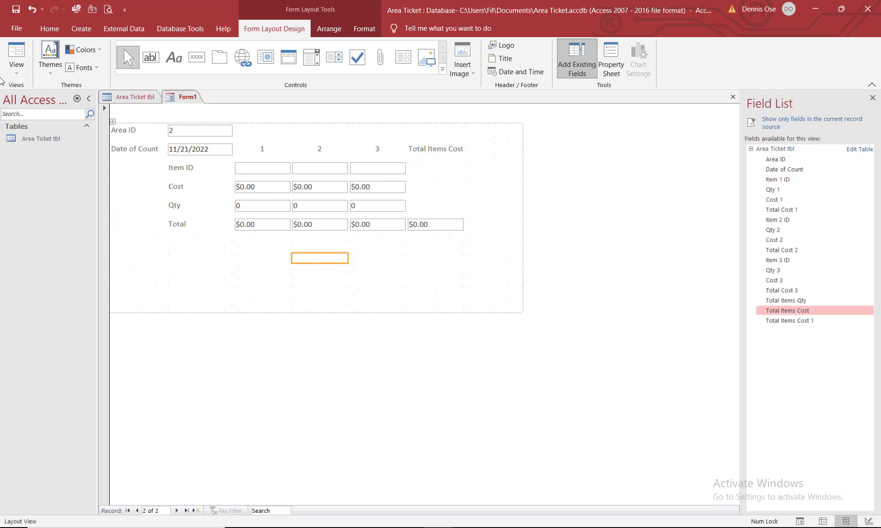
Step: In Form View, enter the item IDs 12515313, 1251548 and 152525 in columns 1 to 3 of the second record
left_click(11, 55)
left_click(257, 167)
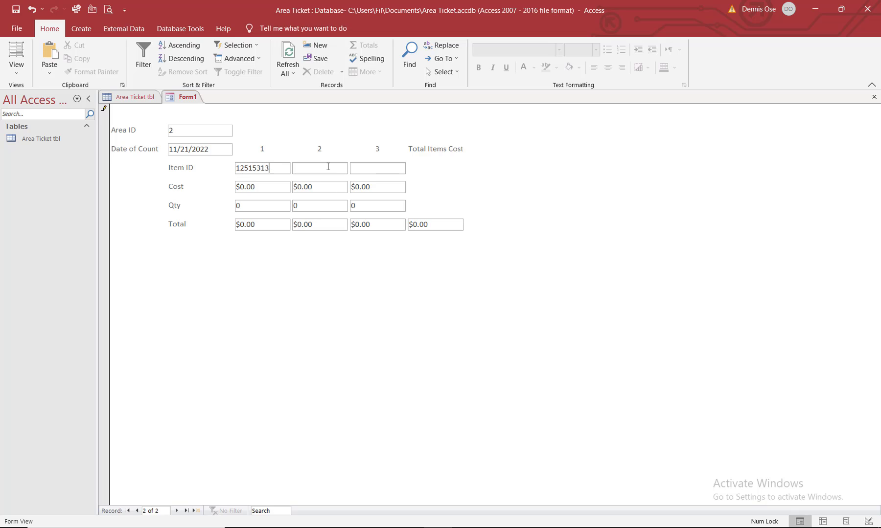
left_click(321, 167)
type("1251548")
left_click(390, 166)
type("152525")
Step: Set the costs of items 1, 2 and 3 to $2, $5 and $6
left_click_drag(264, 187, 238, 187)
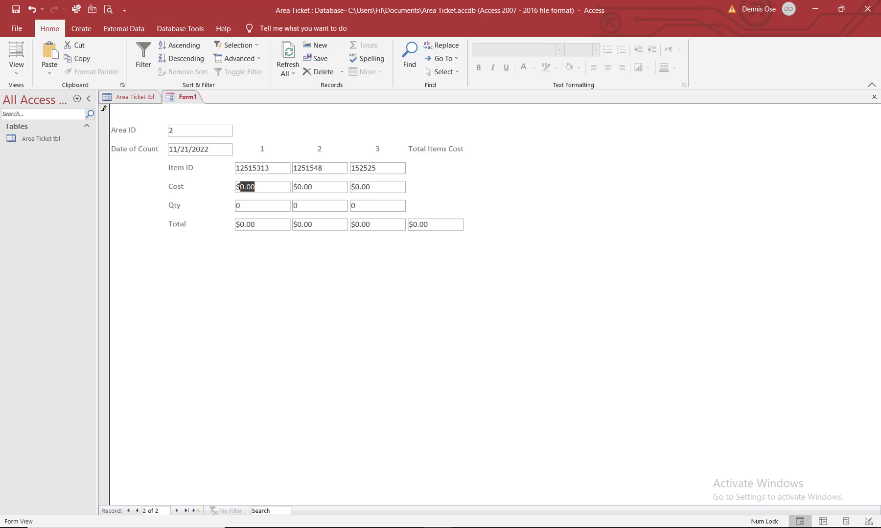
type("2")
key("Tab")
type("5")
key("Tab")
type("6")
Step: Set the quantities of items 1, 2 and 3 to 10, 12 and 23
left_click(256, 204)
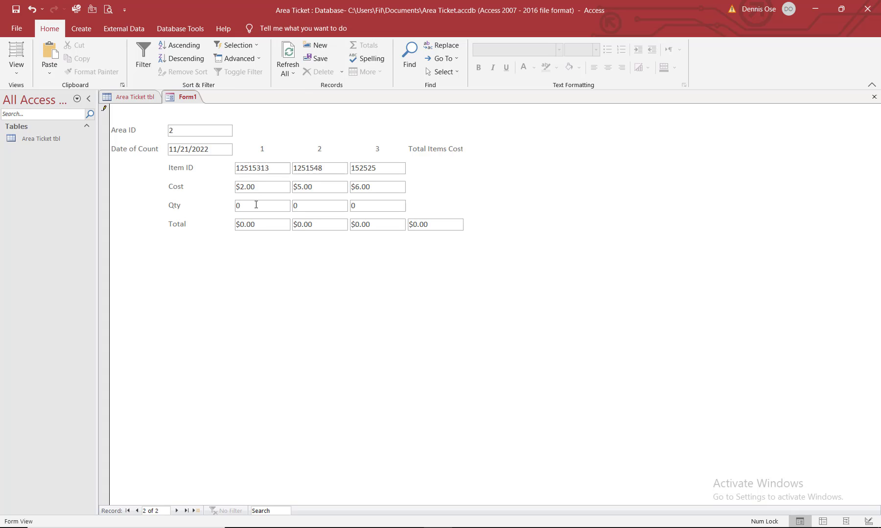
key("BackSpace")
type("10")
key("Tab")
type("12")
key("Tab")
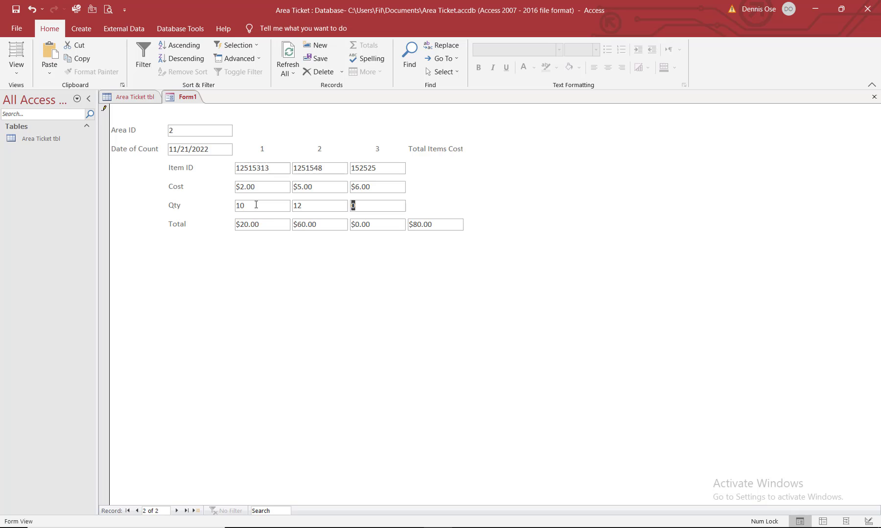
type("23")
key("Tab")
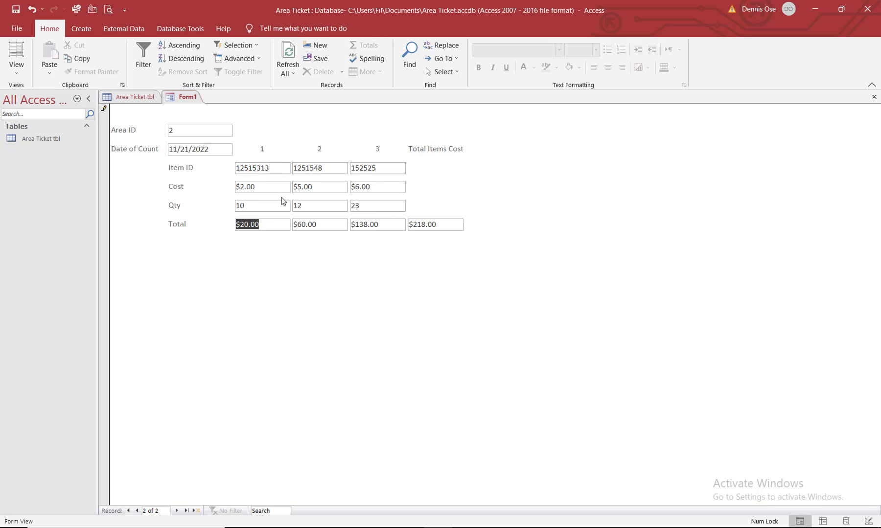
Step: Open the form in Print Preview and examine how both area ticket records are laid out on the page
left_click(108, 9)
scroll(548, 338, "down", 2)
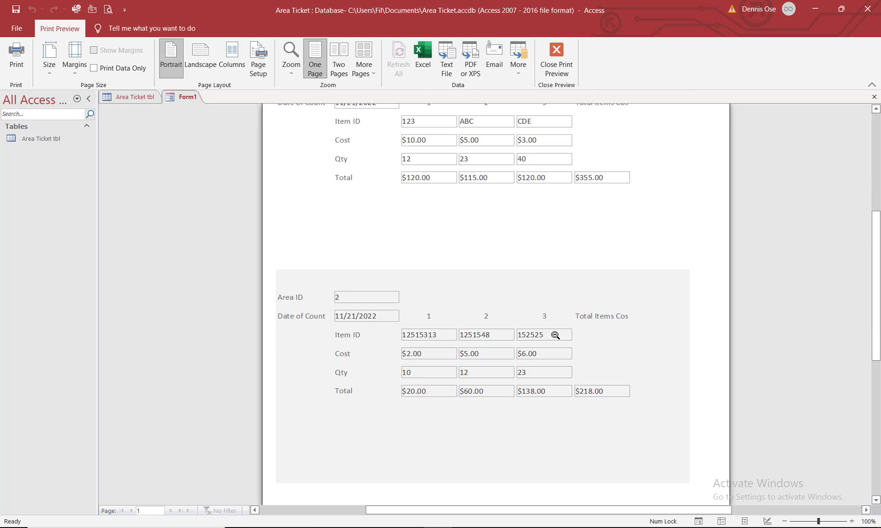
scroll(557, 333, "up", 3)
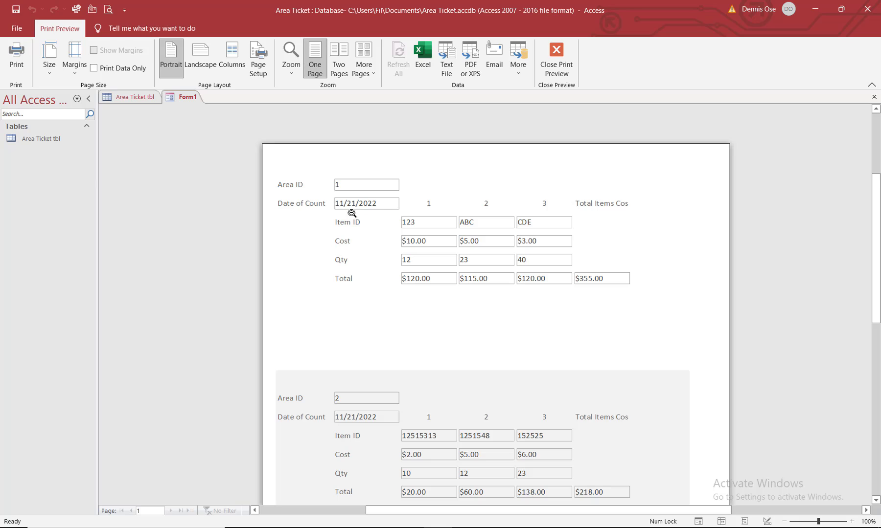
scroll(411, 387, "down", 3)
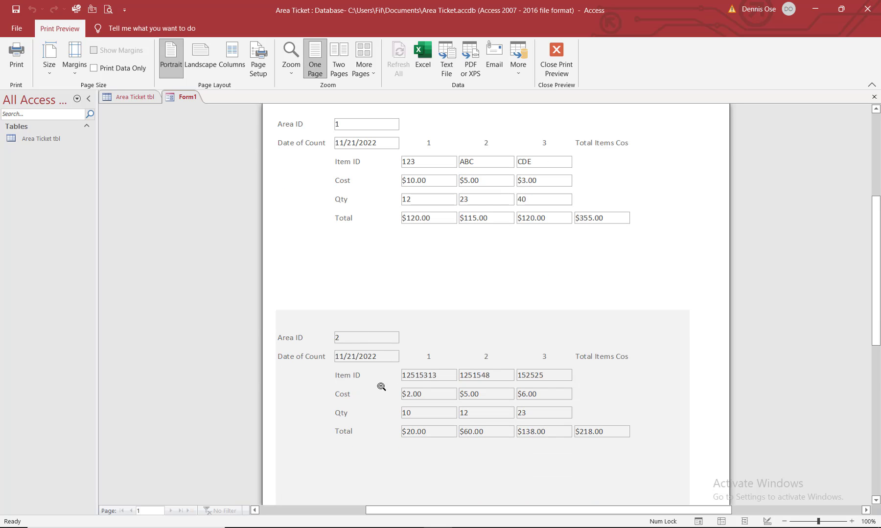
scroll(470, 389, "down", 5)
scroll(496, 392, "up", 5)
scroll(671, 263, "up", 4)
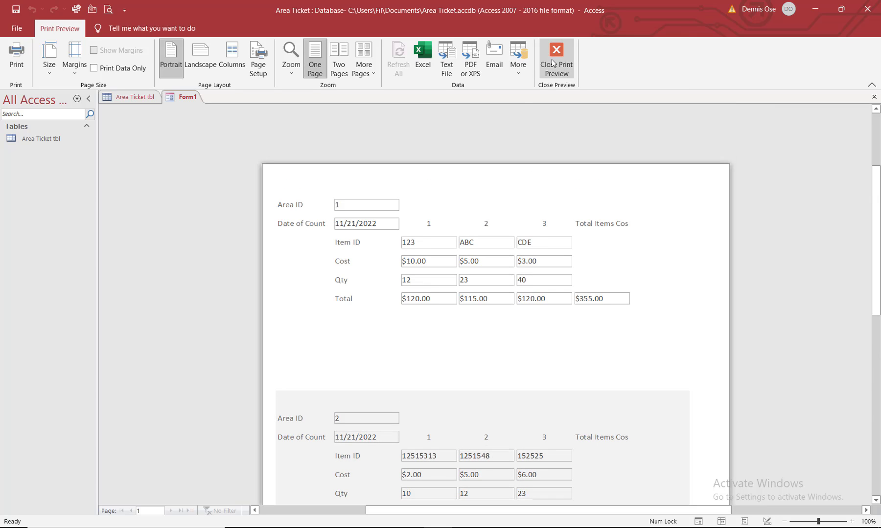
scroll(609, 169, "down", 1)
scroll(615, 182, "down", 1)
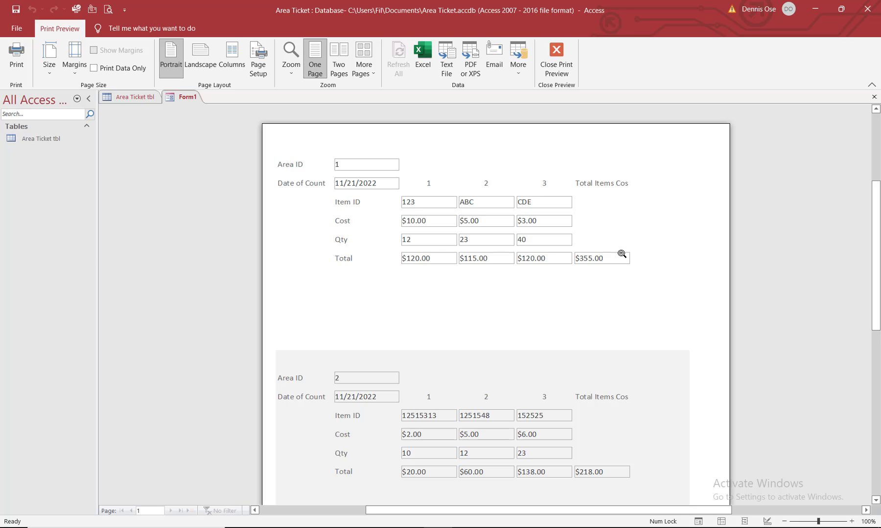
scroll(622, 254, "down", 2)
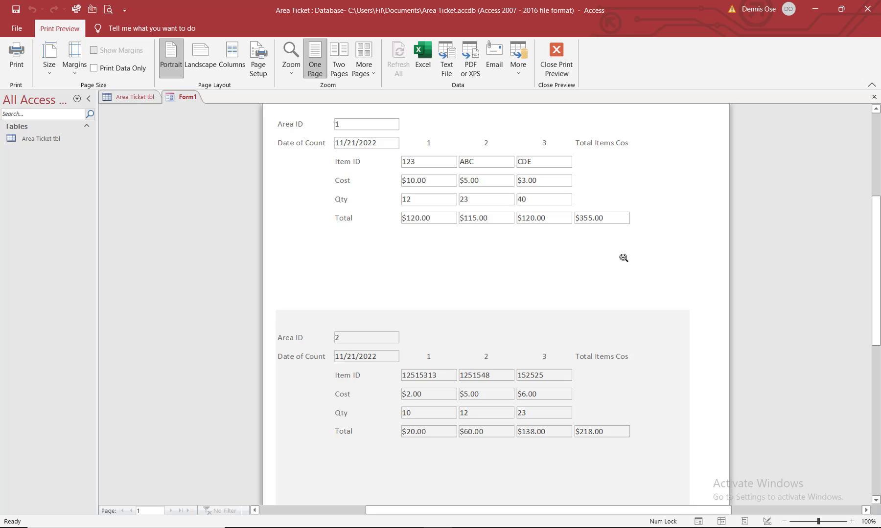
left_click(517, 527)
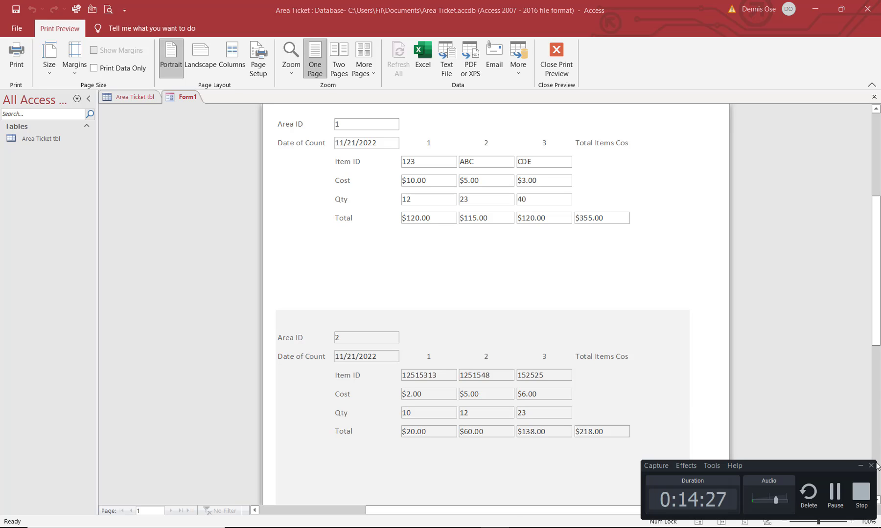